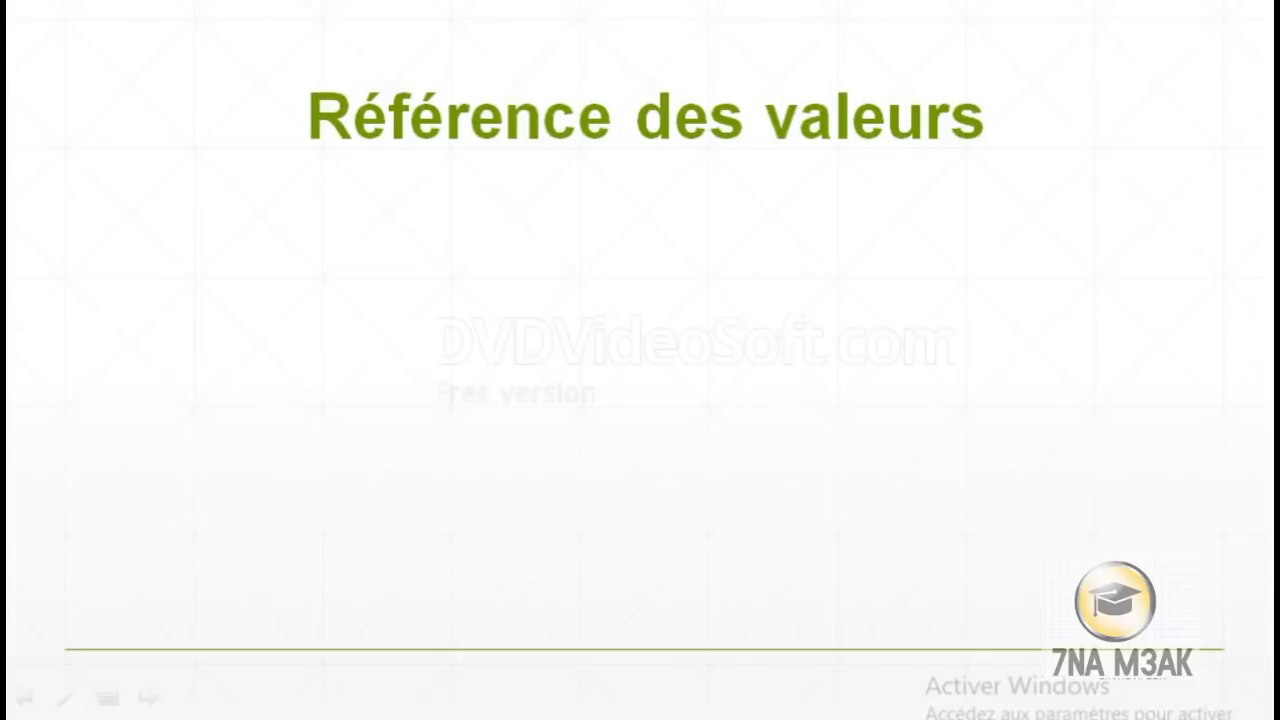
- Reveal all four reference-type bullets on the slide, then switch to the '7na m3ak 2018' workbook
key("space")
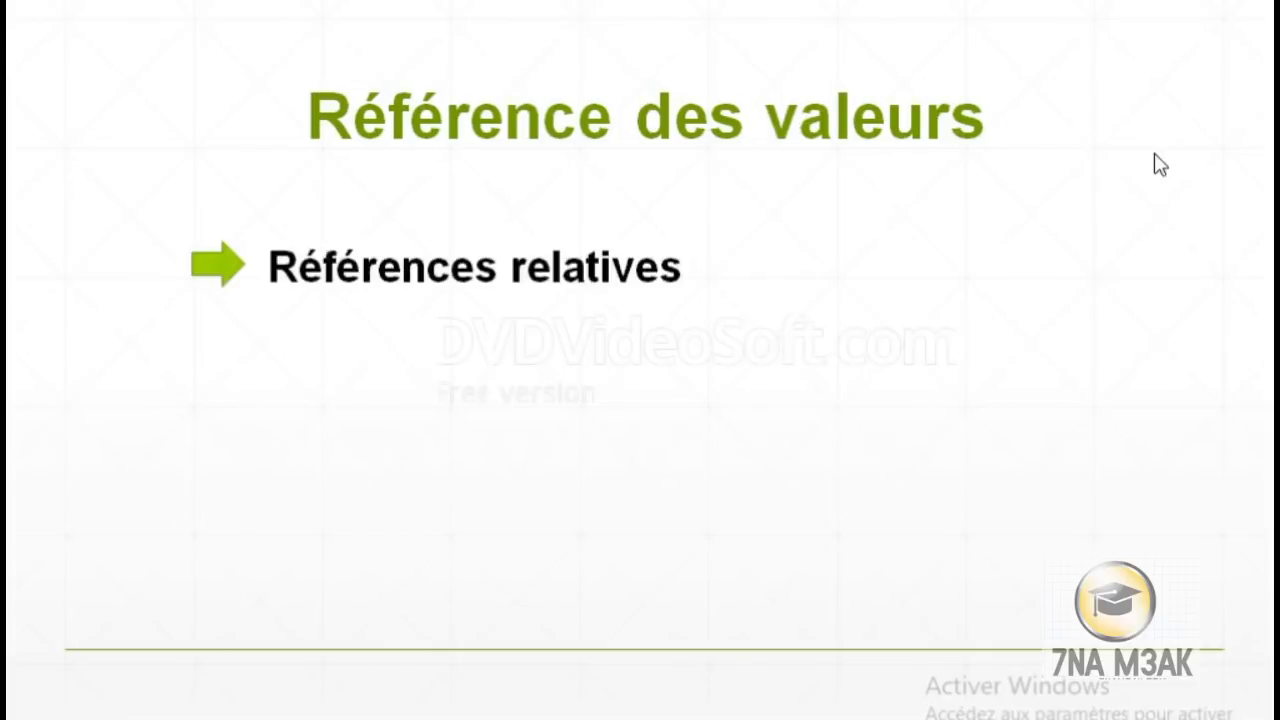
key("space")
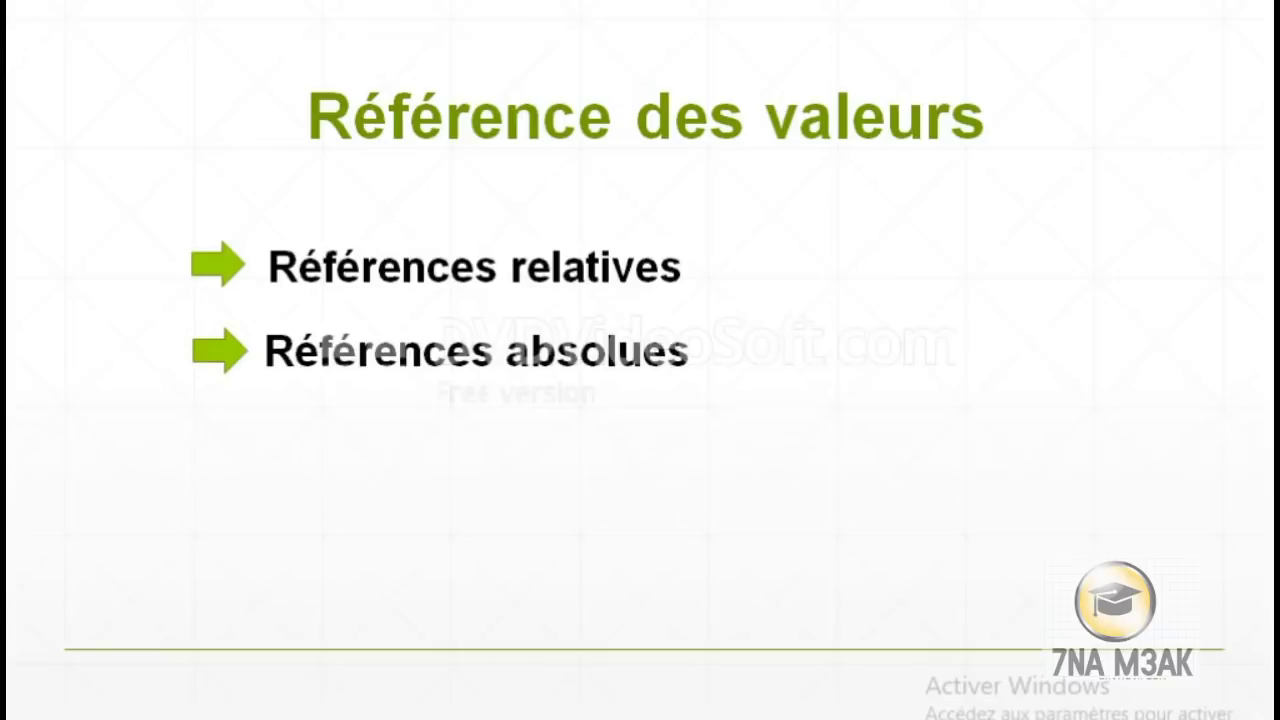
key("space")
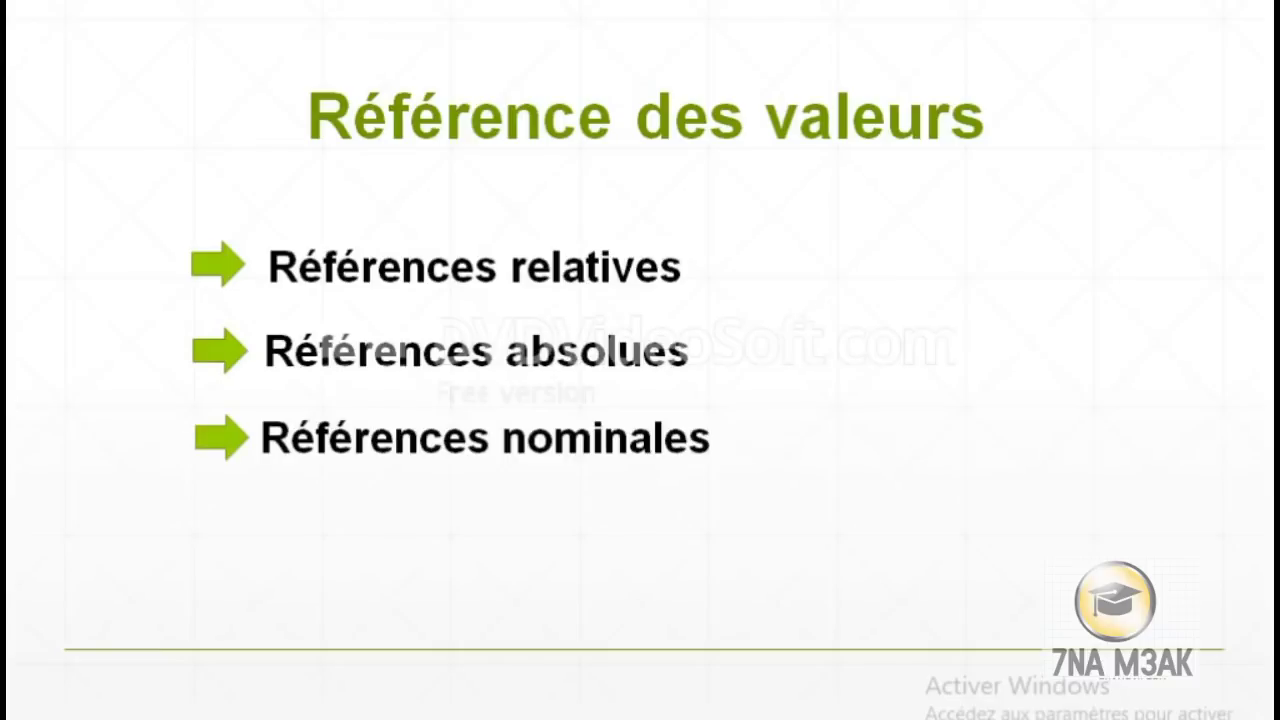
key("space")
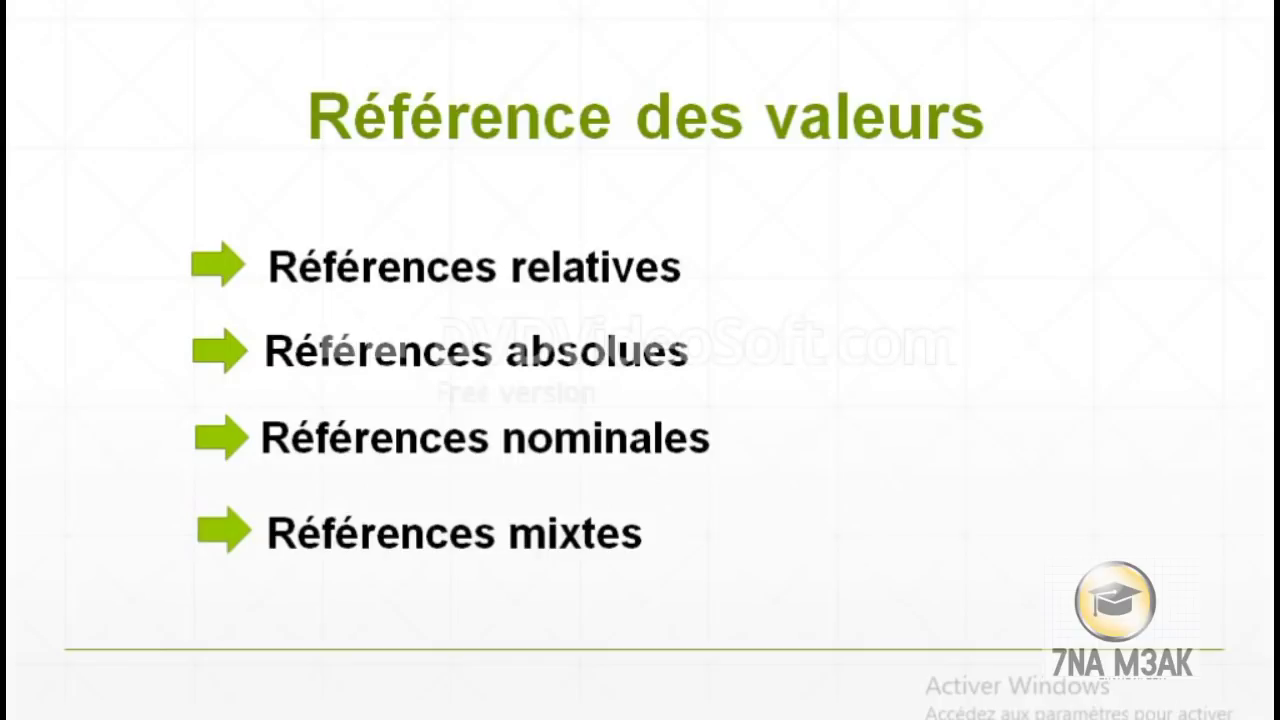
key("alt+Tab")
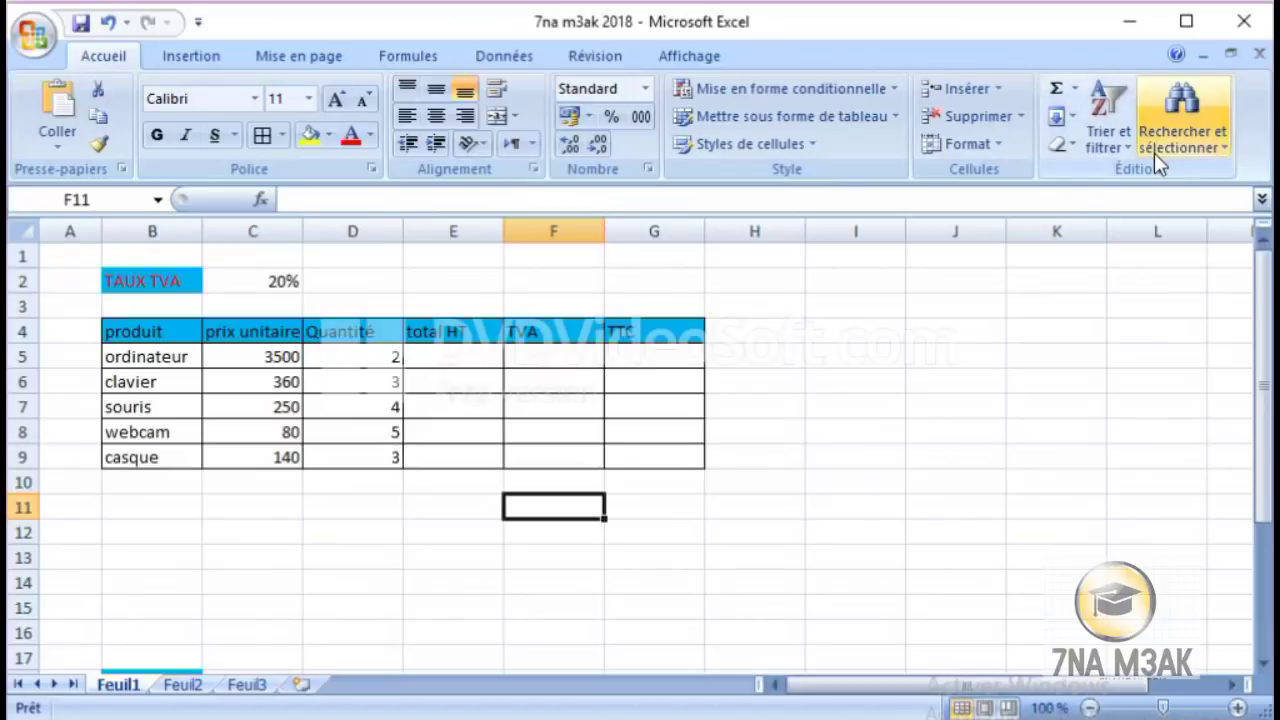
- Enter 8 in cell H4 and reselect it to check the value
left_click(1086, 328)
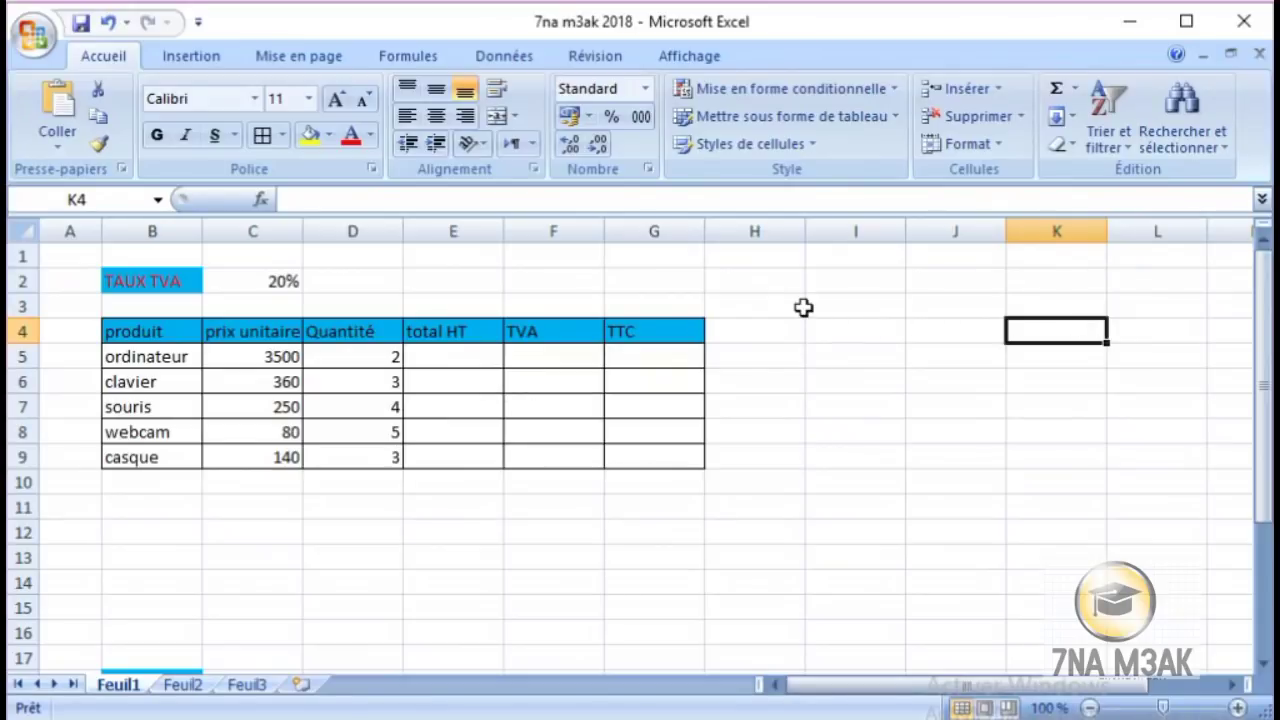
left_click(782, 330)
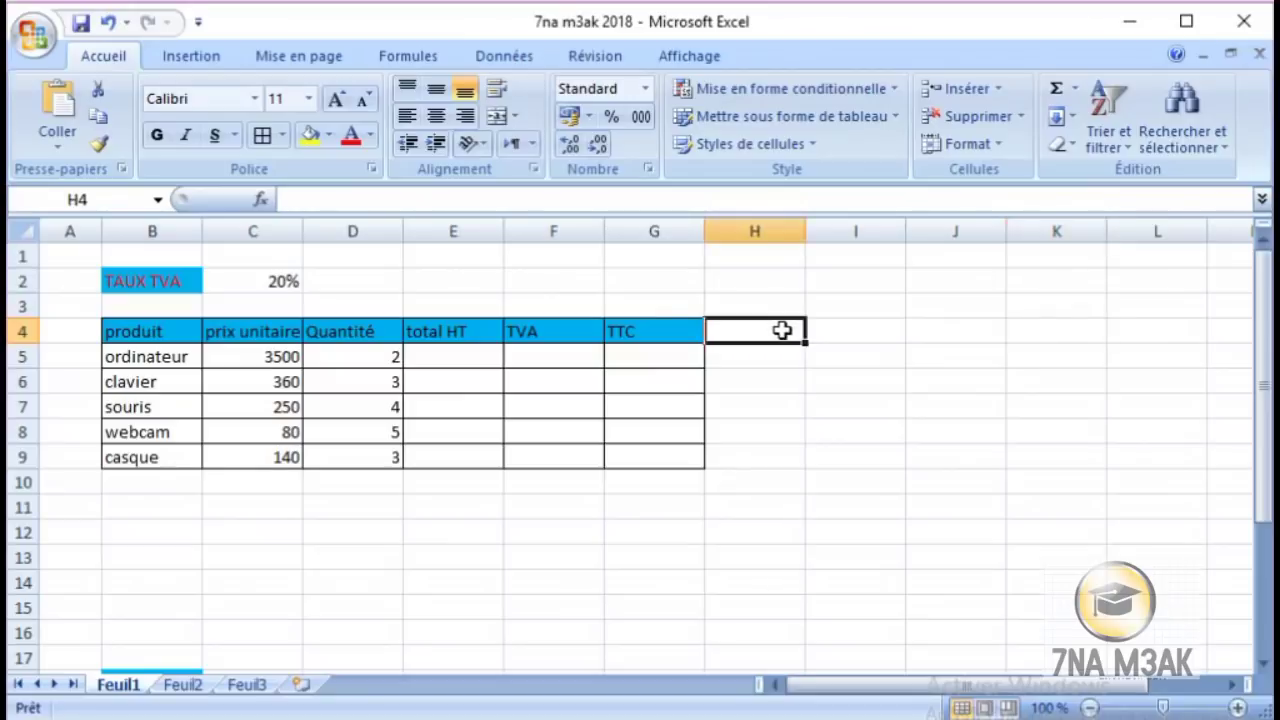
type("8")
key("Tab")
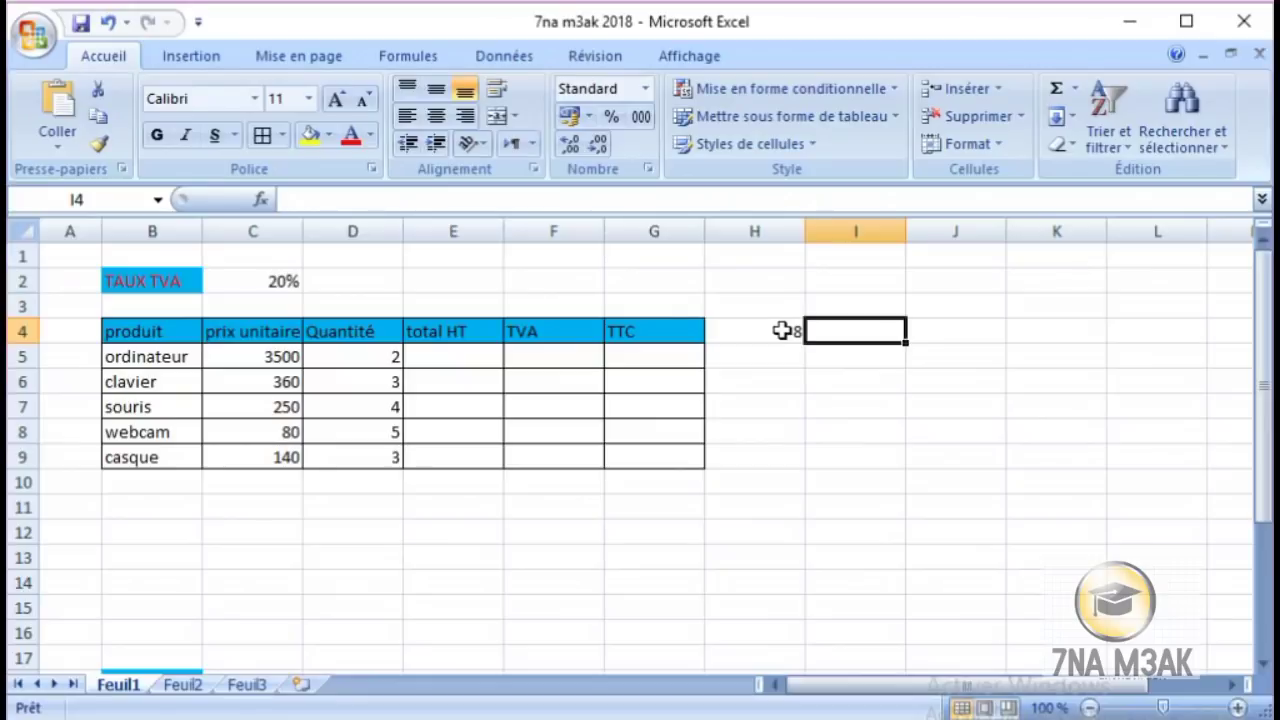
left_click(782, 330)
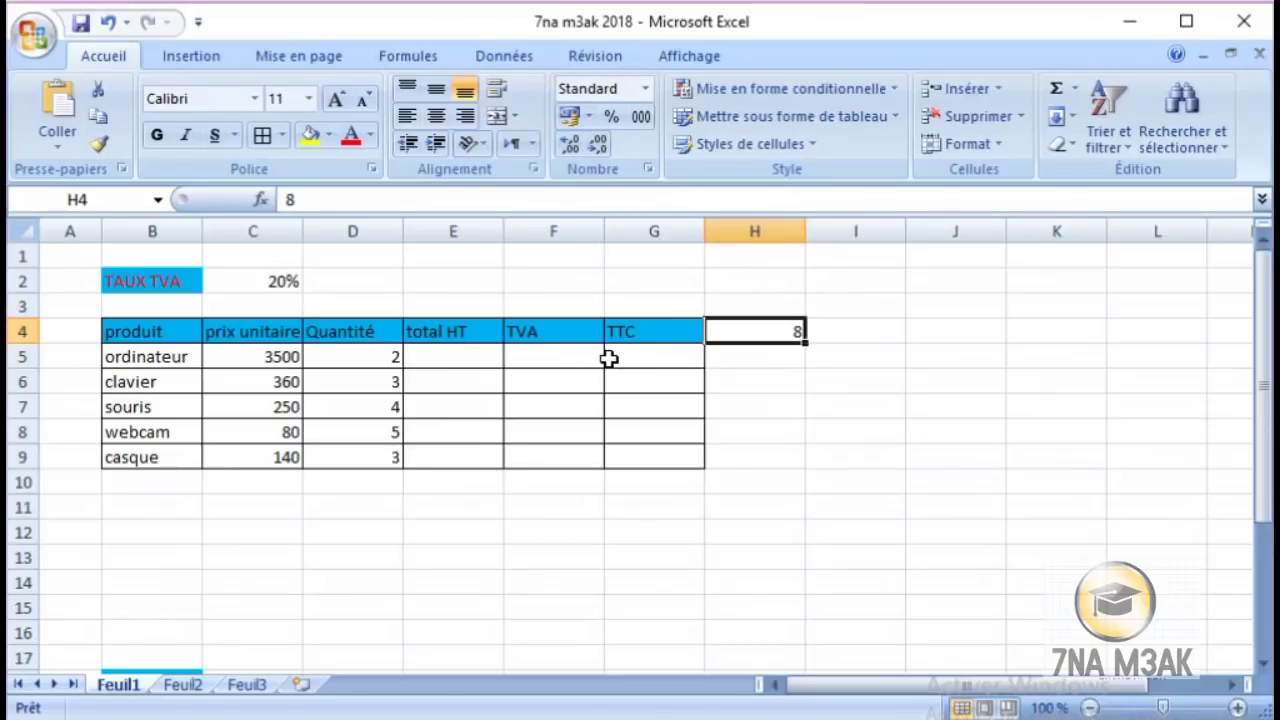
- Enter 5 in cell I4
left_click(859, 336)
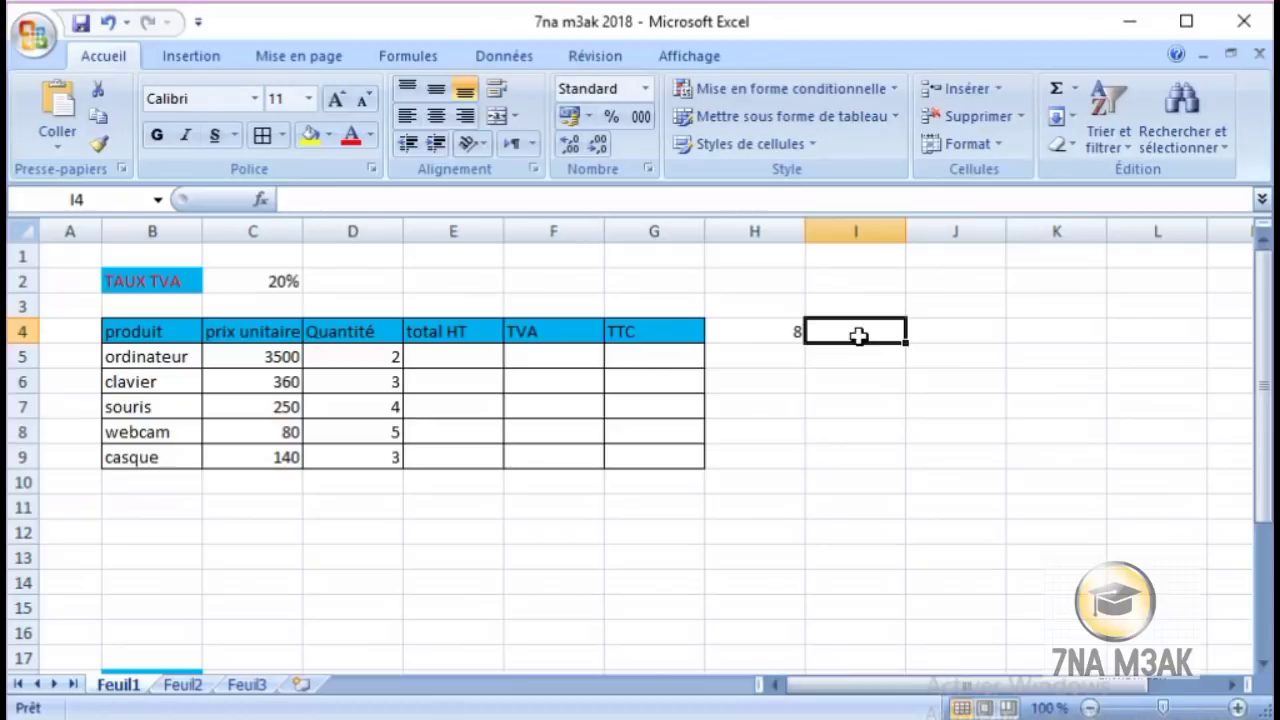
type("5")
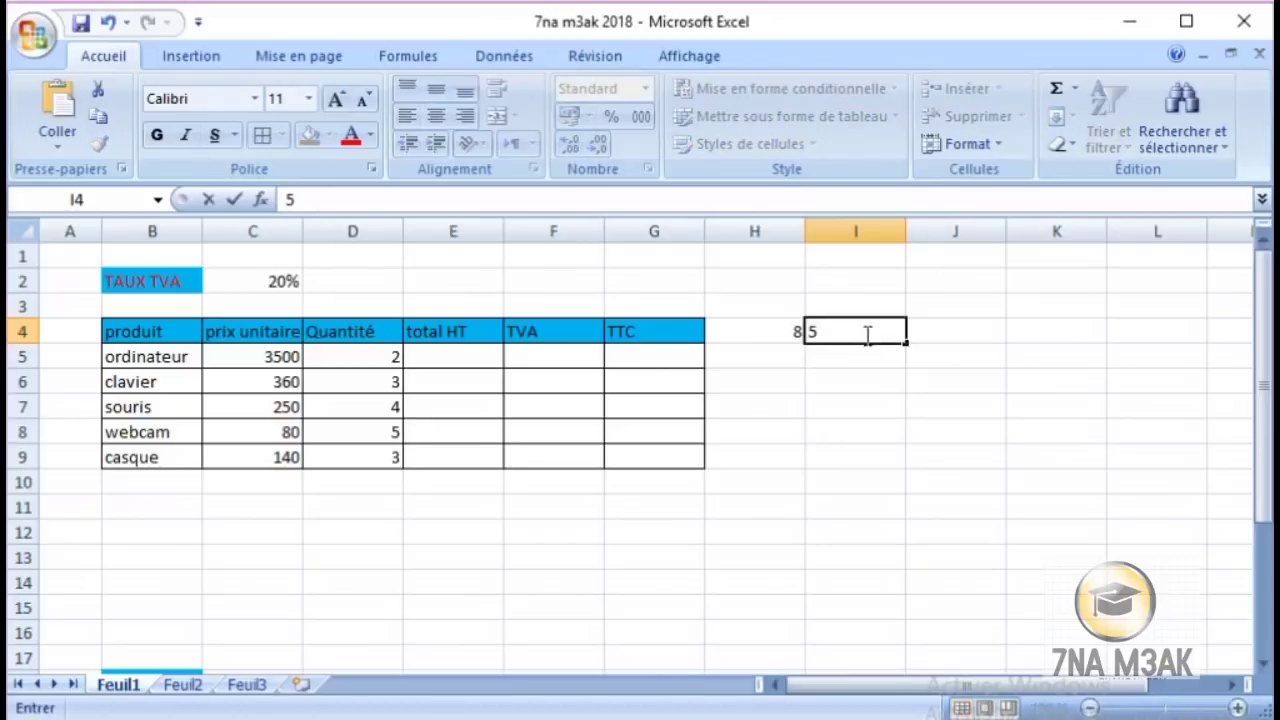
left_click(962, 321)
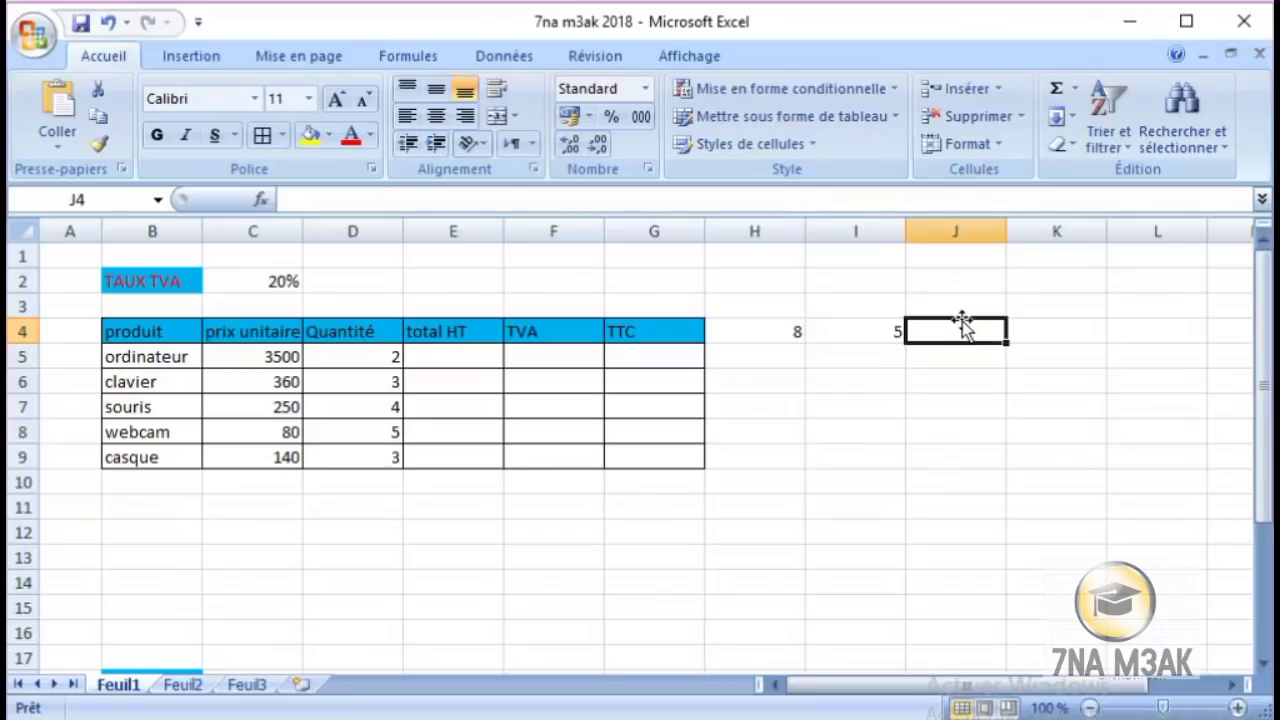
- Make J4 sum H4 and I4 with =H4+I4, showing 13
type("=")
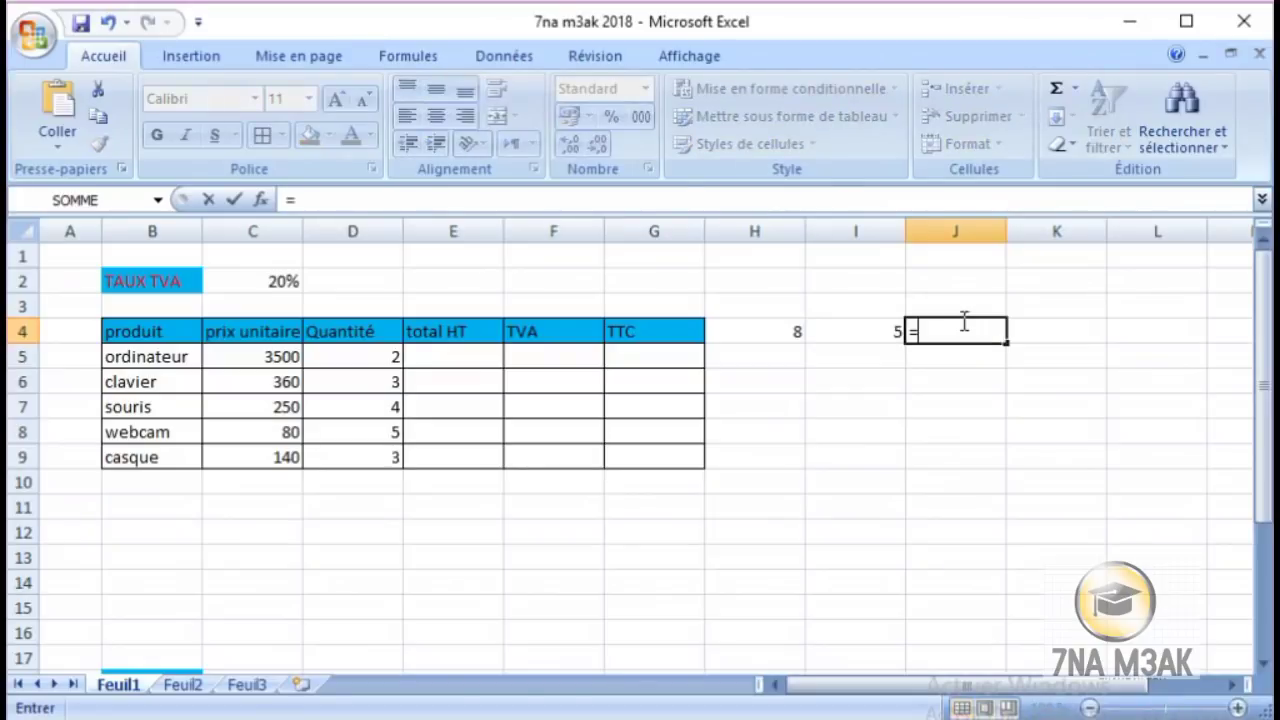
left_click(783, 336)
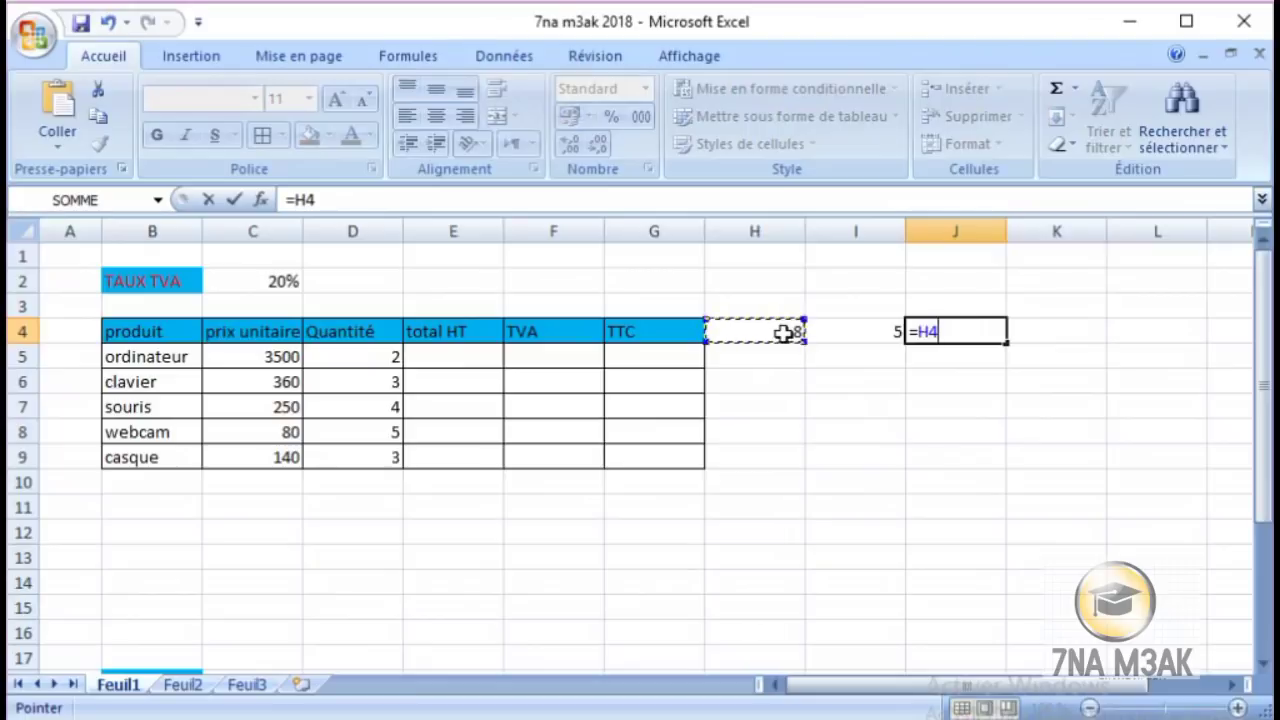
type("+")
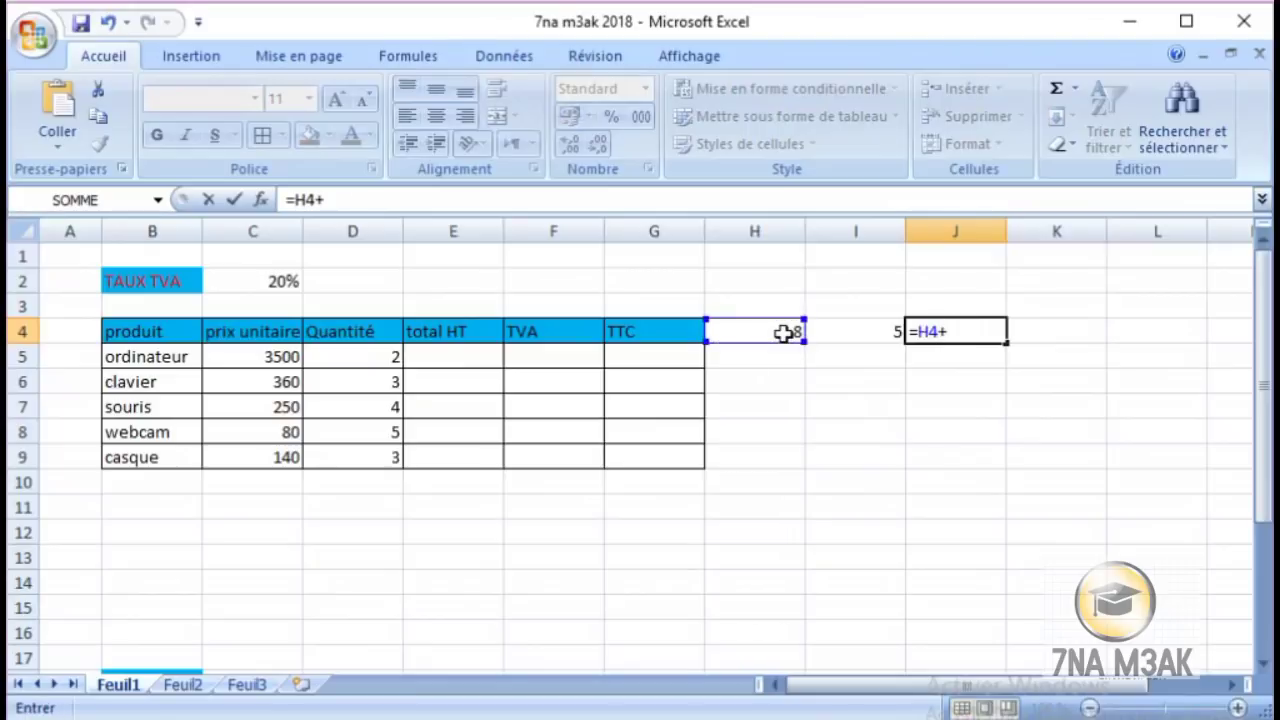
left_click(829, 336)
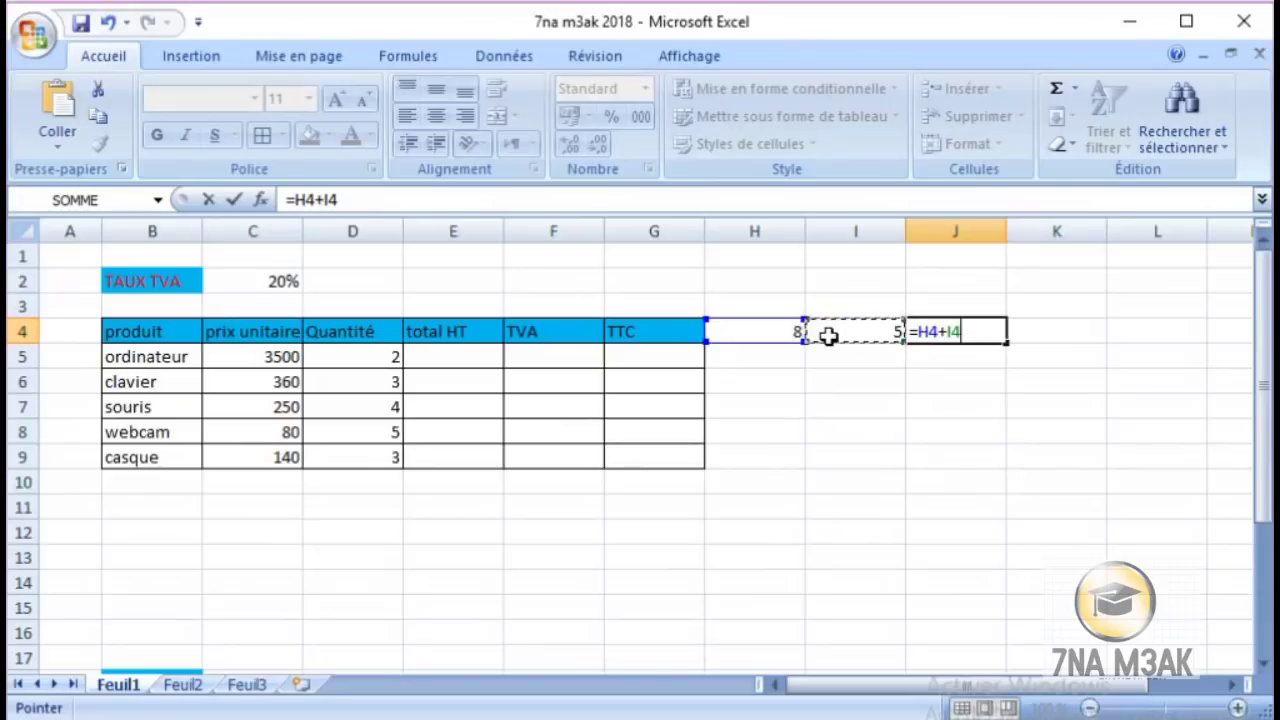
key("Return")
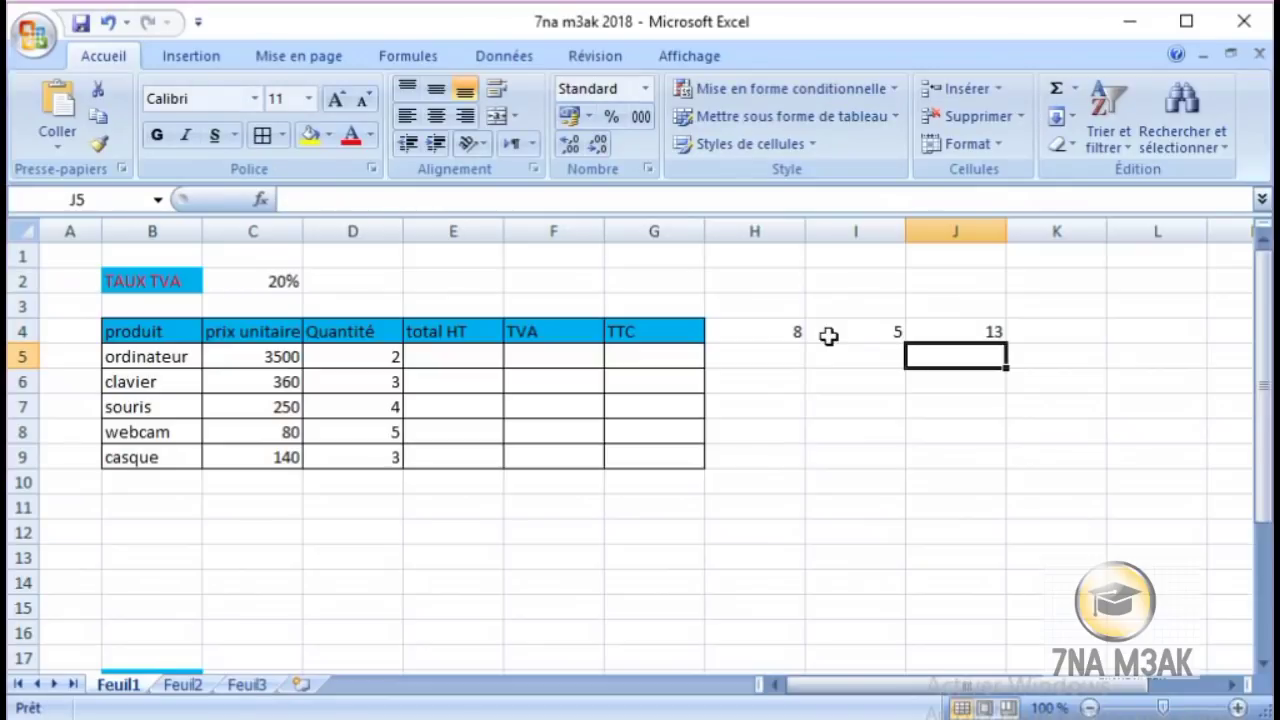
- Enter 5 and 3 in H5:H6, and 5 and 9 in I5:I6
left_click(793, 352)
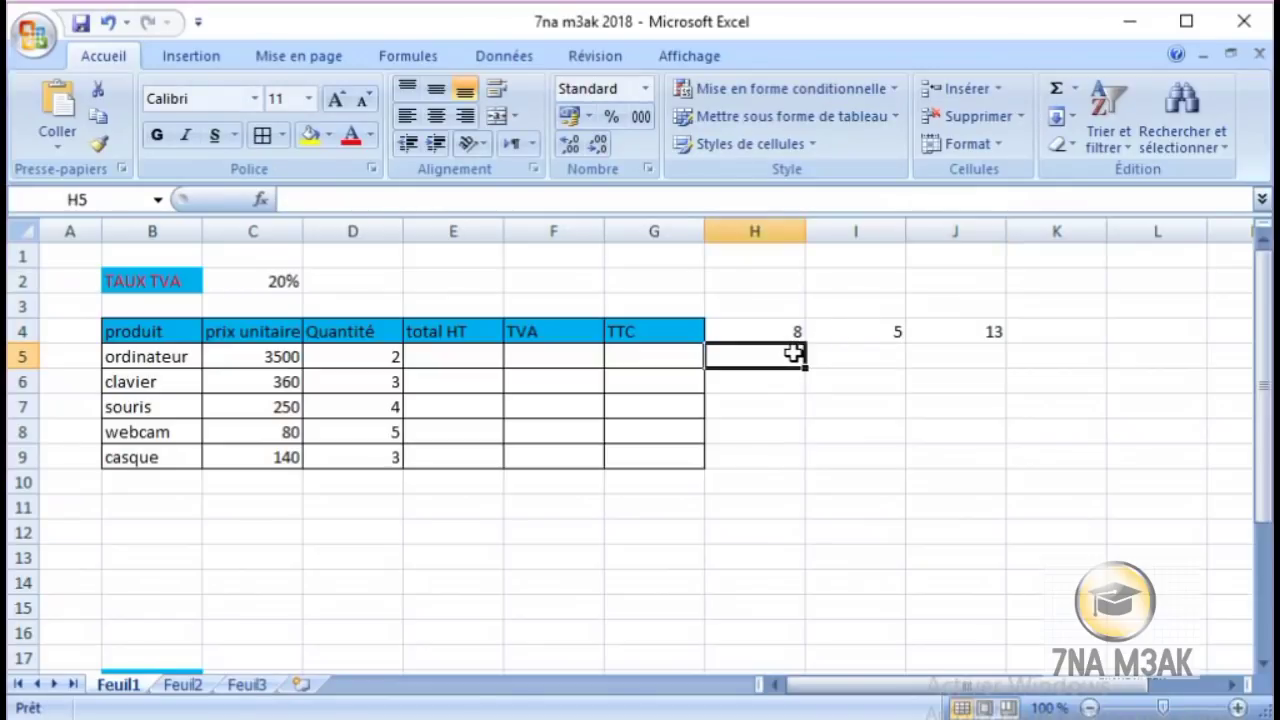
type("5")
key("Return")
type("3")
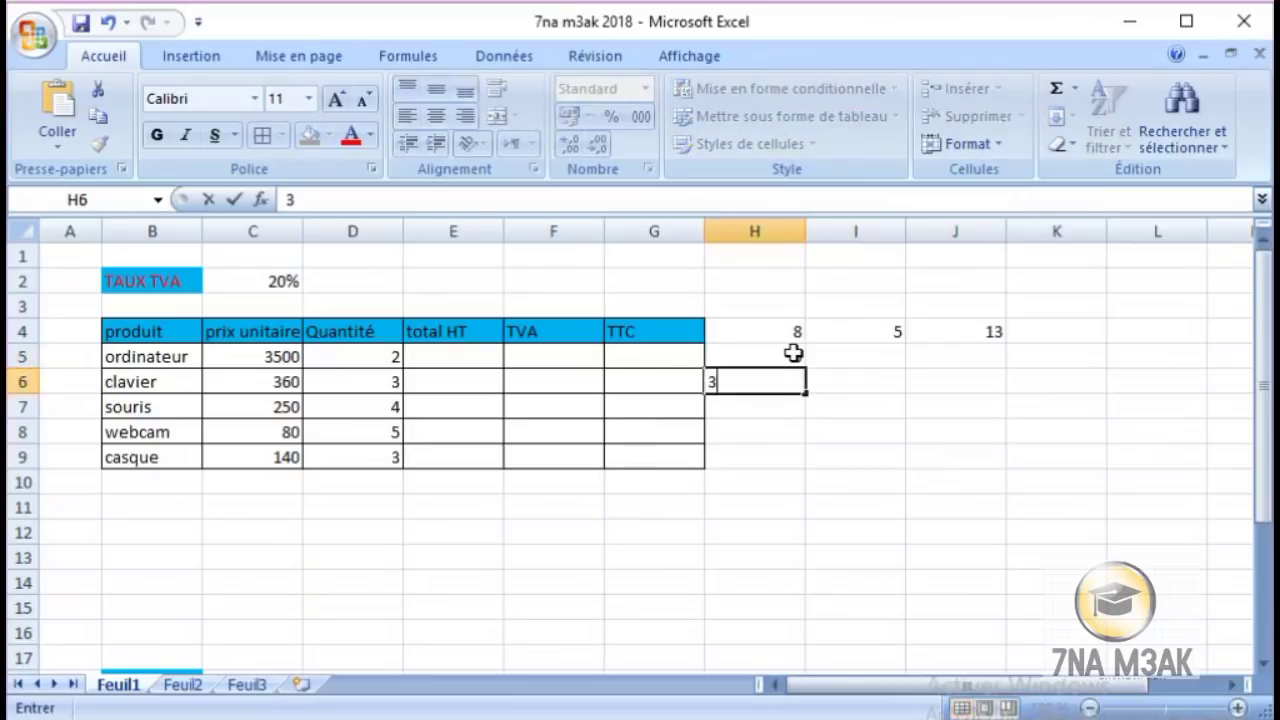
key("Return")
left_click(840, 348)
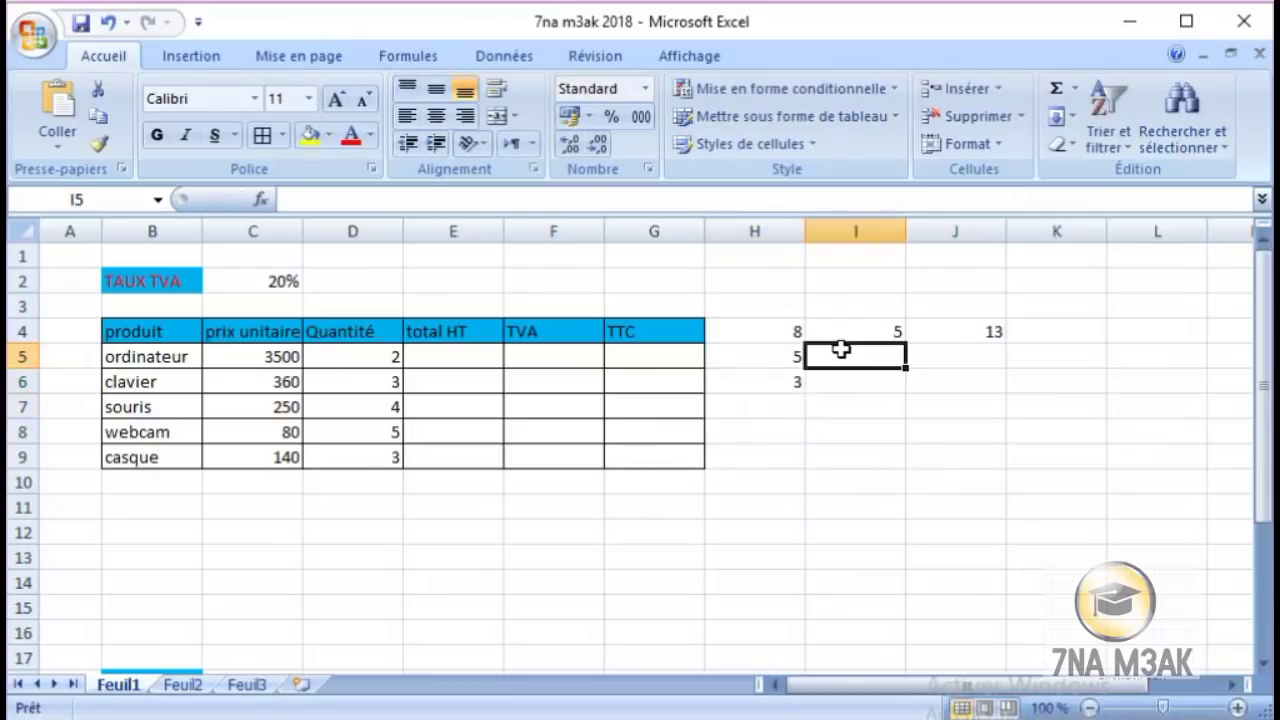
type("5")
key("Return")
type("9")
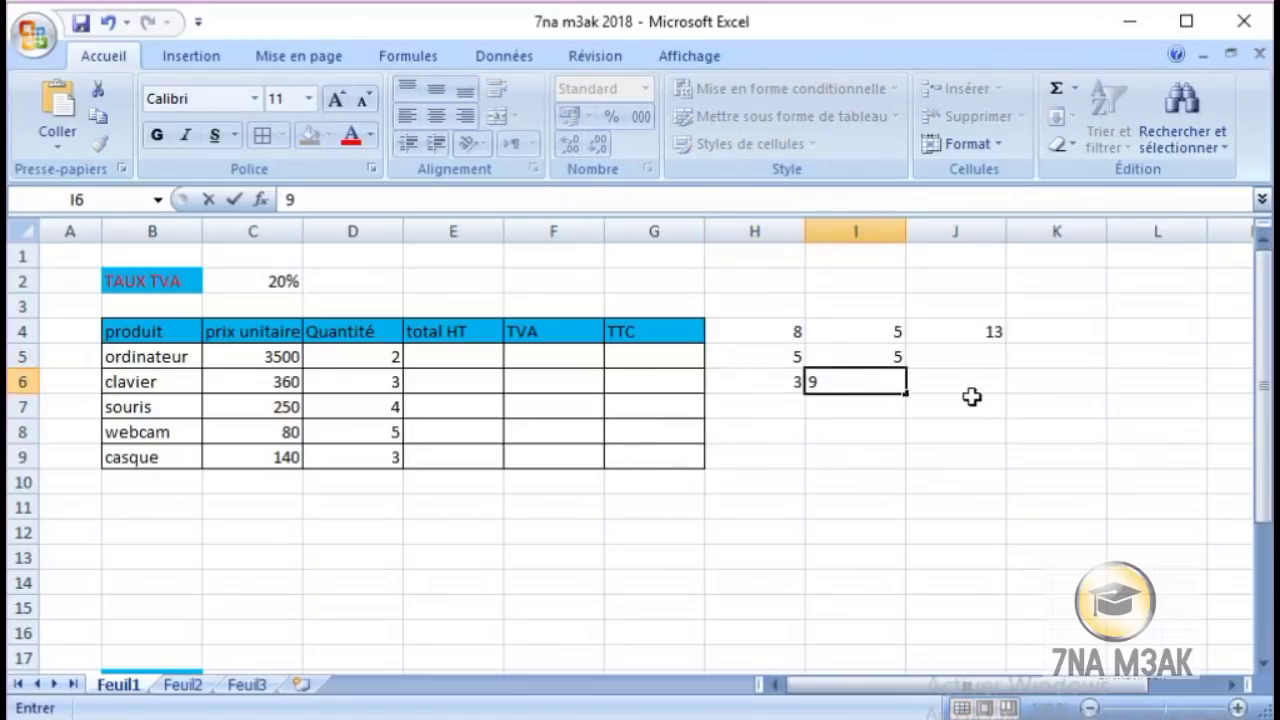
left_click(983, 400)
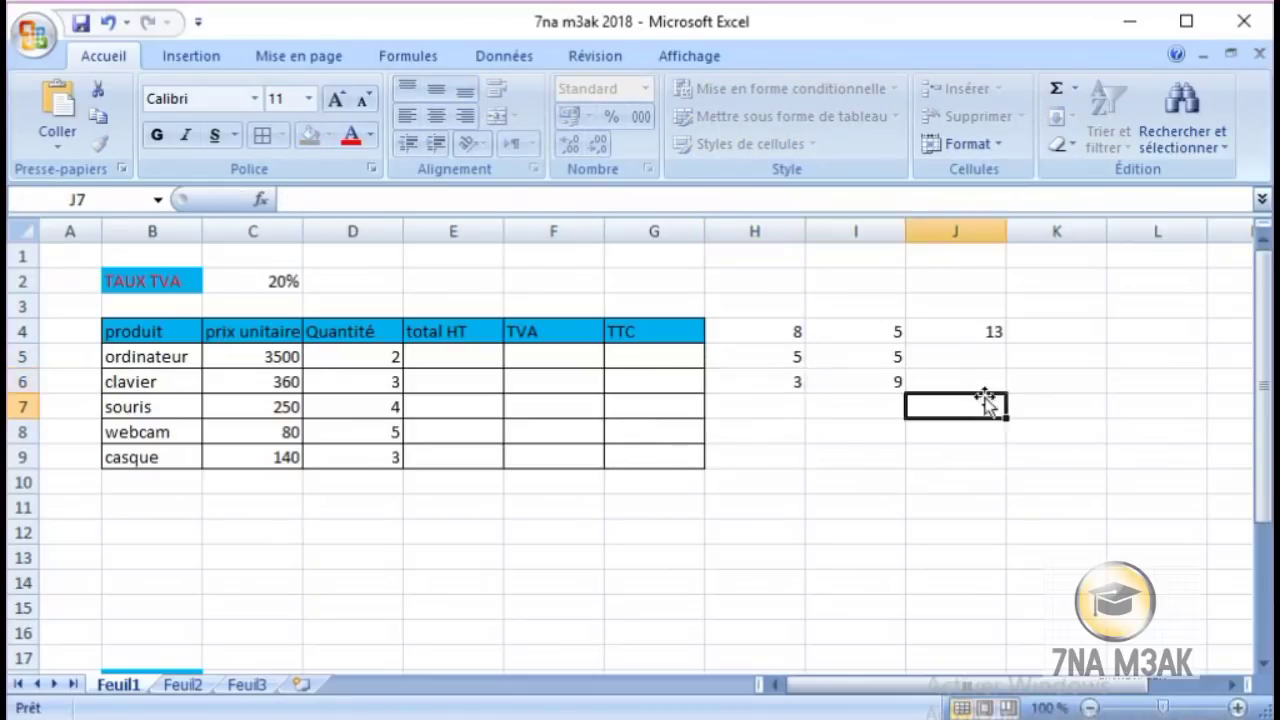
- Copy J4's sum down to J6 and inspect the resulting J5 and J6 formulas
left_click(988, 335)
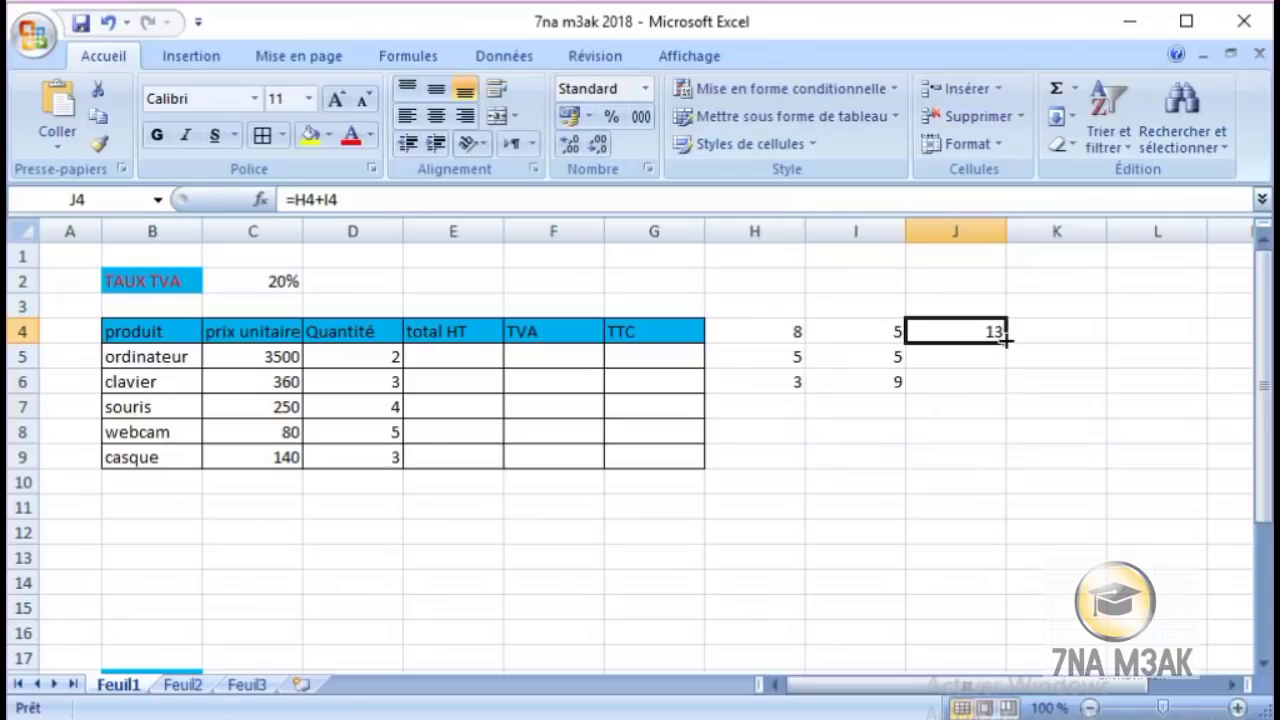
left_click_drag(1006, 342, 1004, 392)
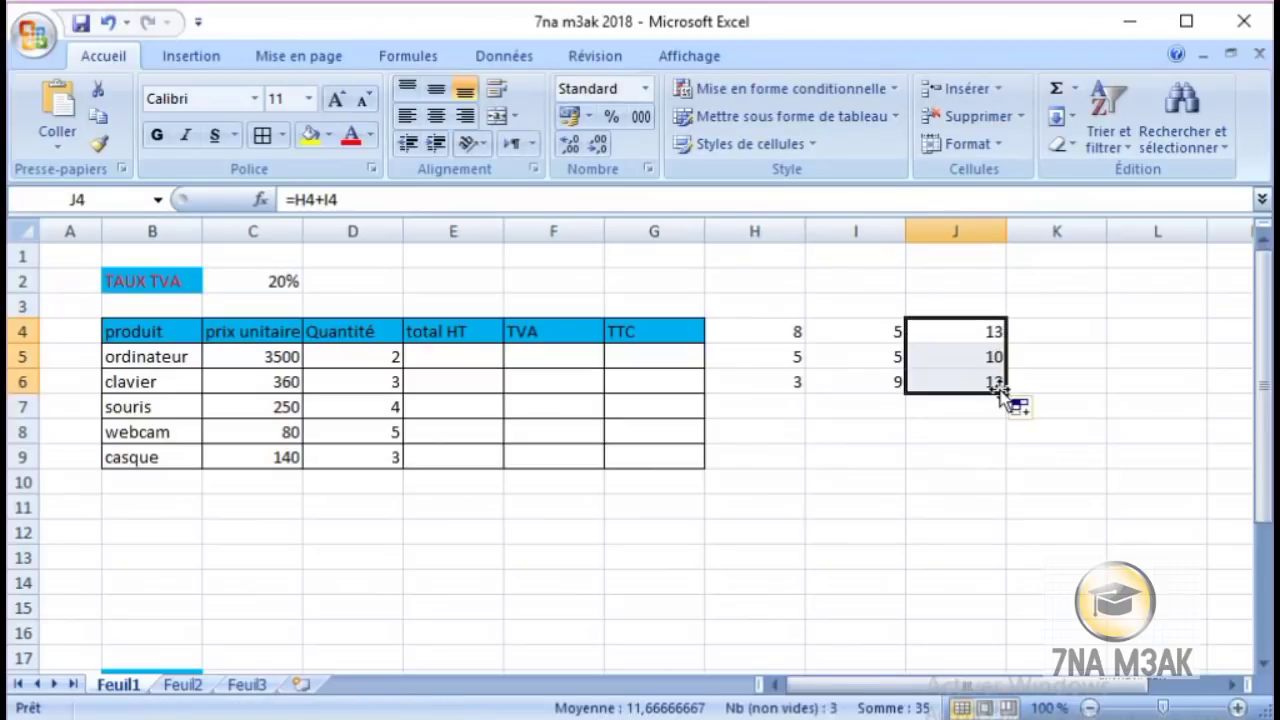
left_click(980, 475)
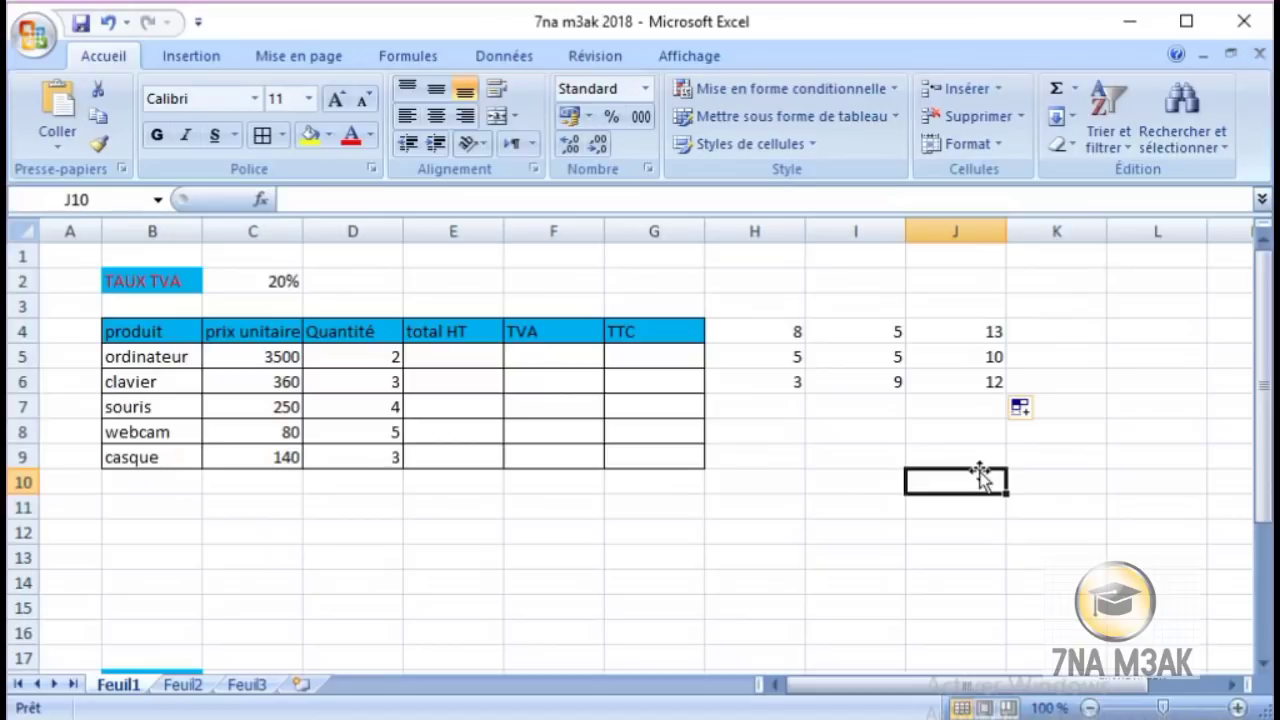
left_click(970, 362)
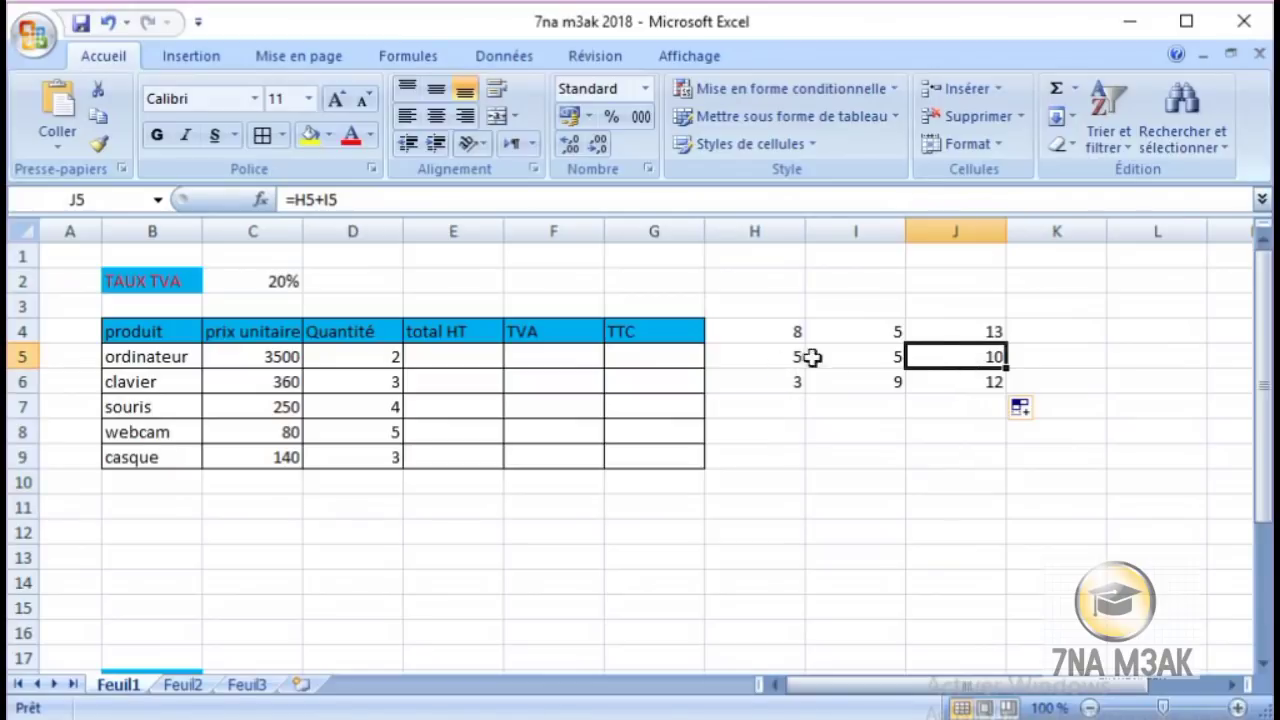
key("Down")
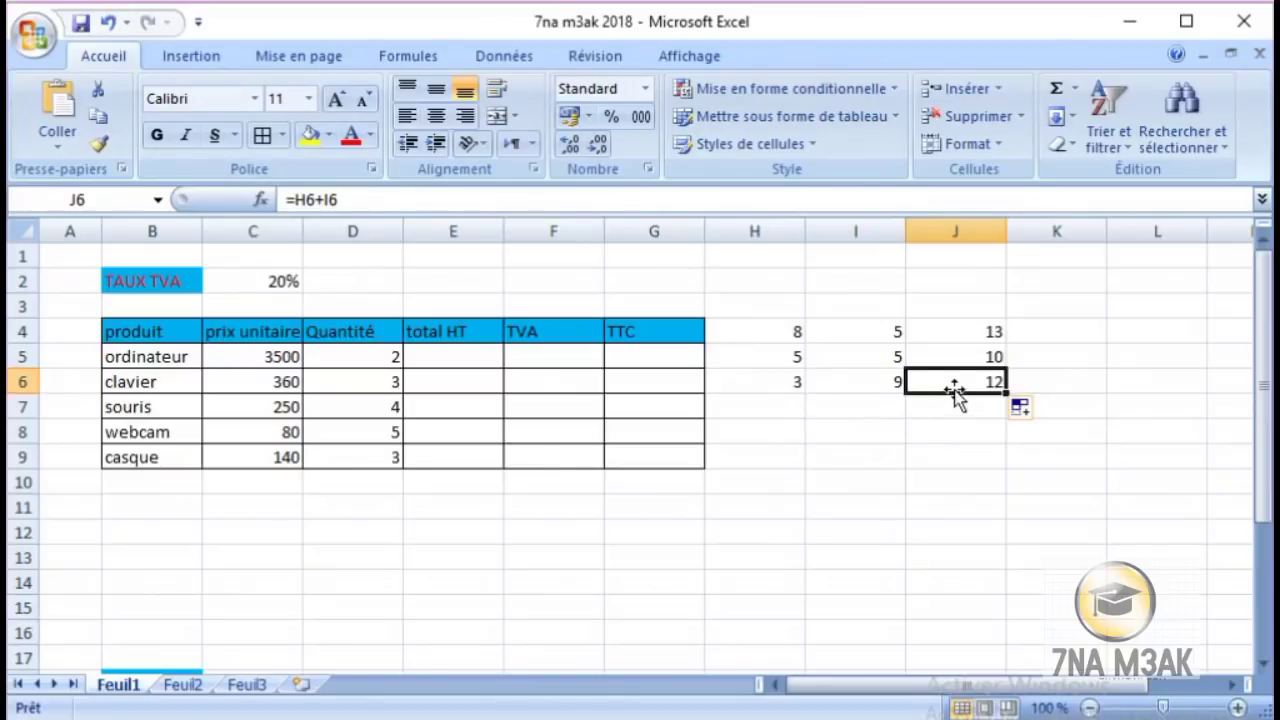
key("Up")
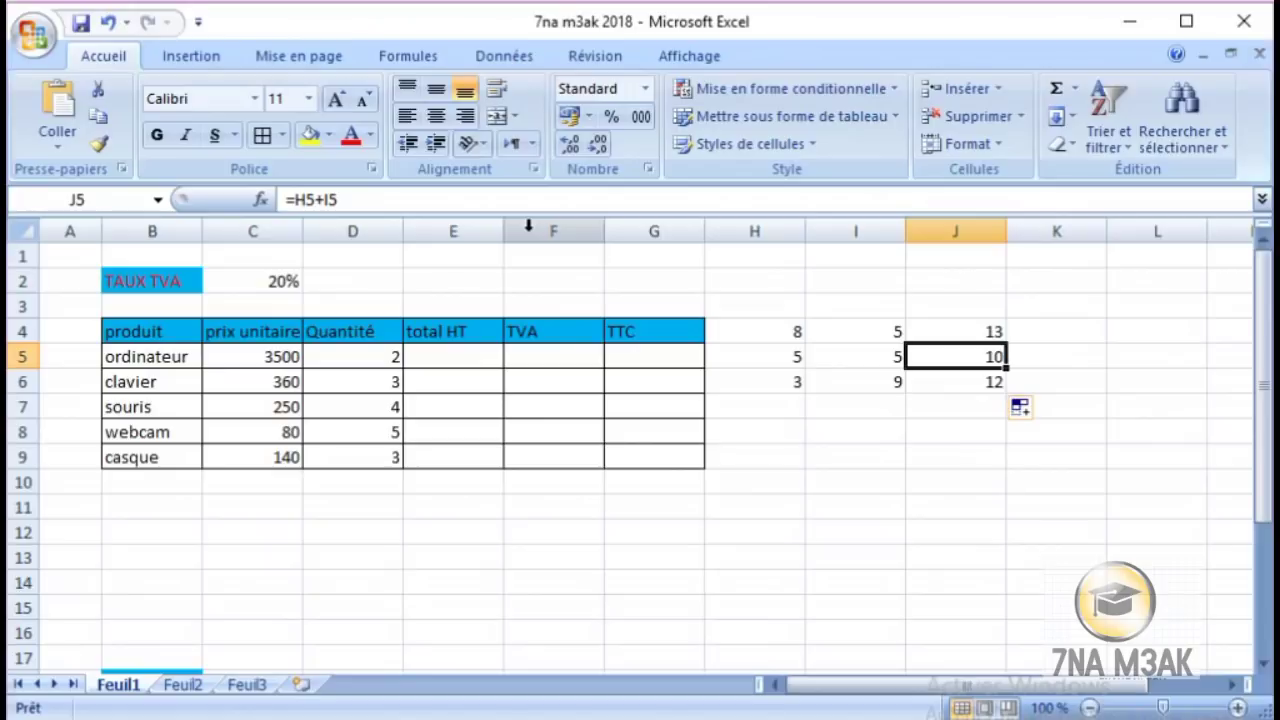
- Copy J4's sum formula right into K4, which shows 18
left_click(998, 334)
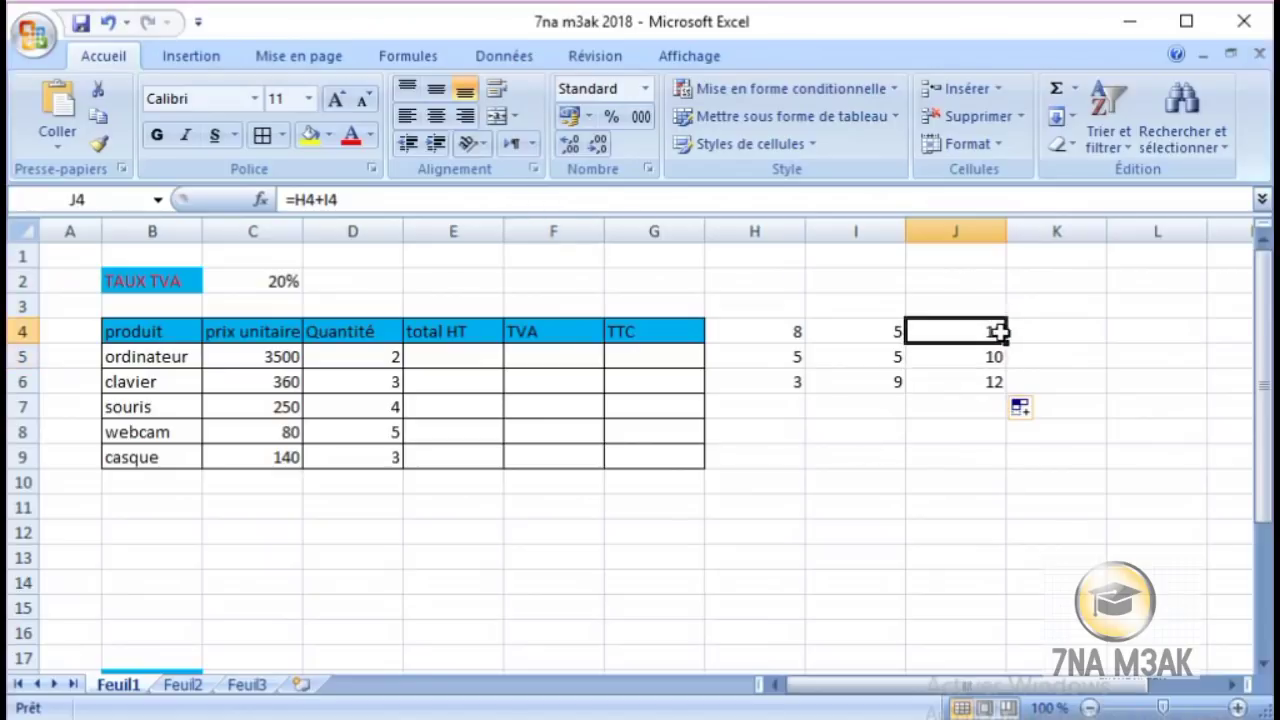
left_click_drag(1007, 342, 1099, 350)
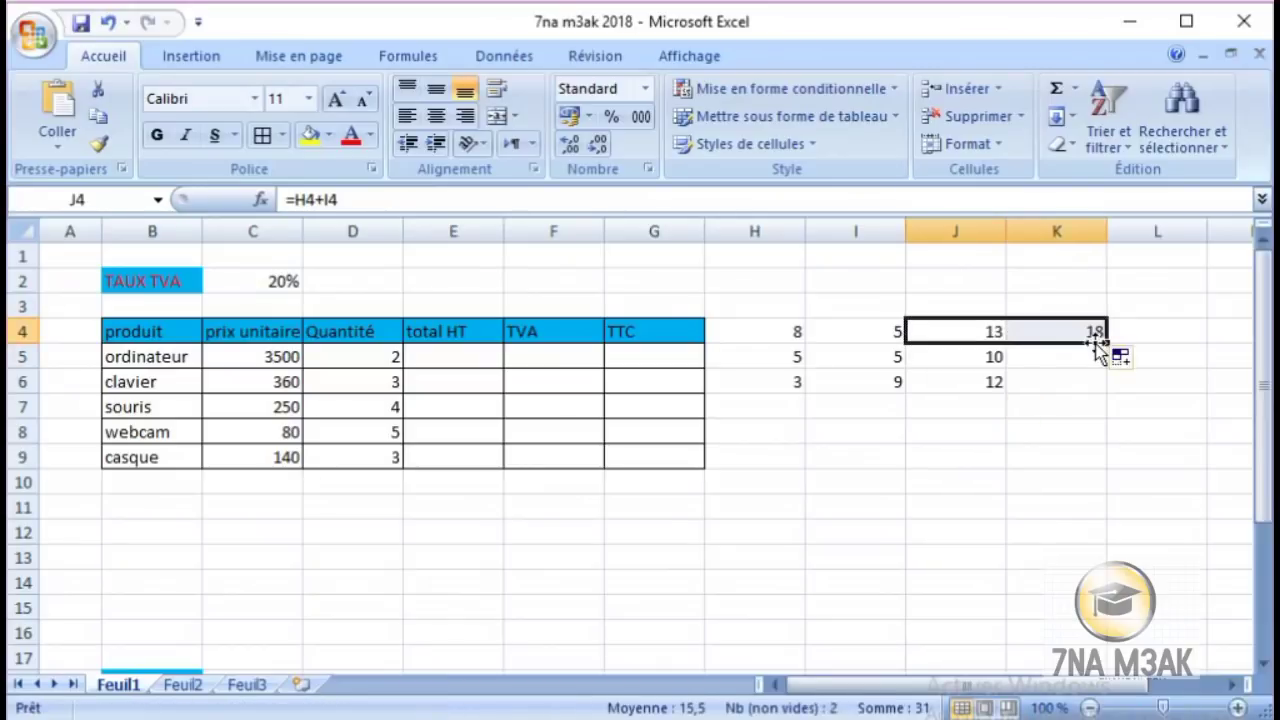
left_click(1060, 381)
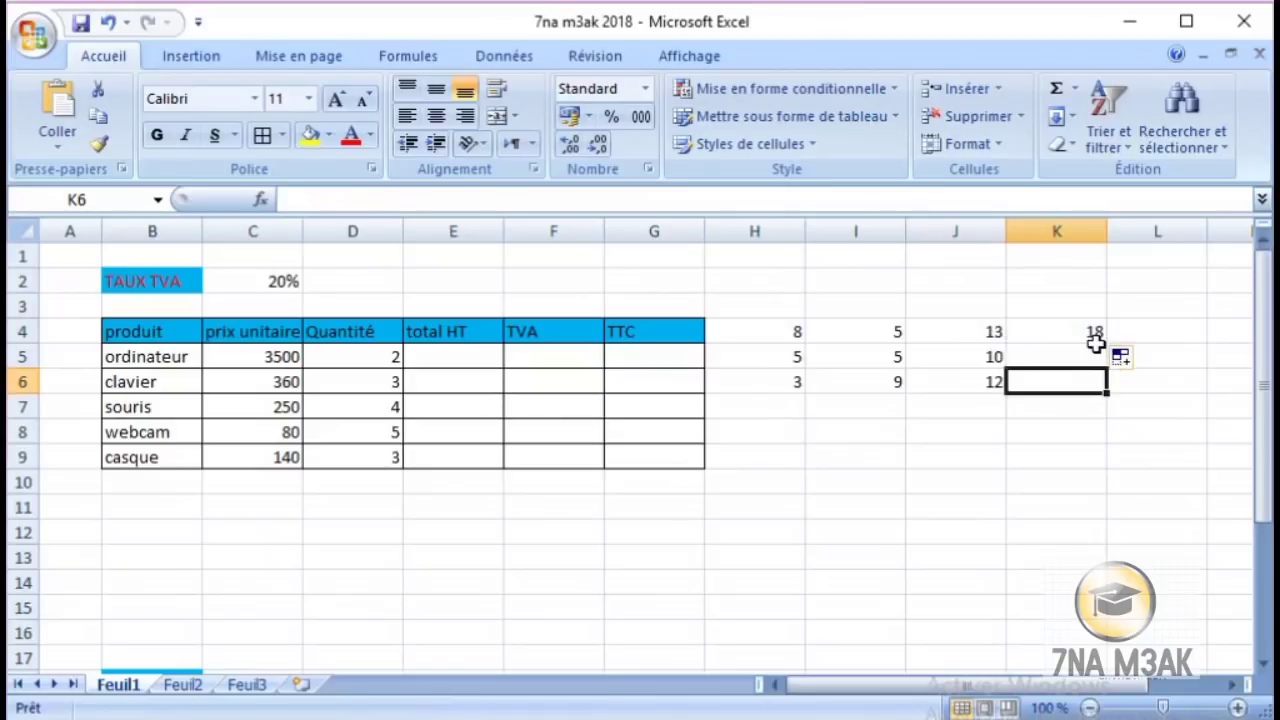
left_click(1098, 352)
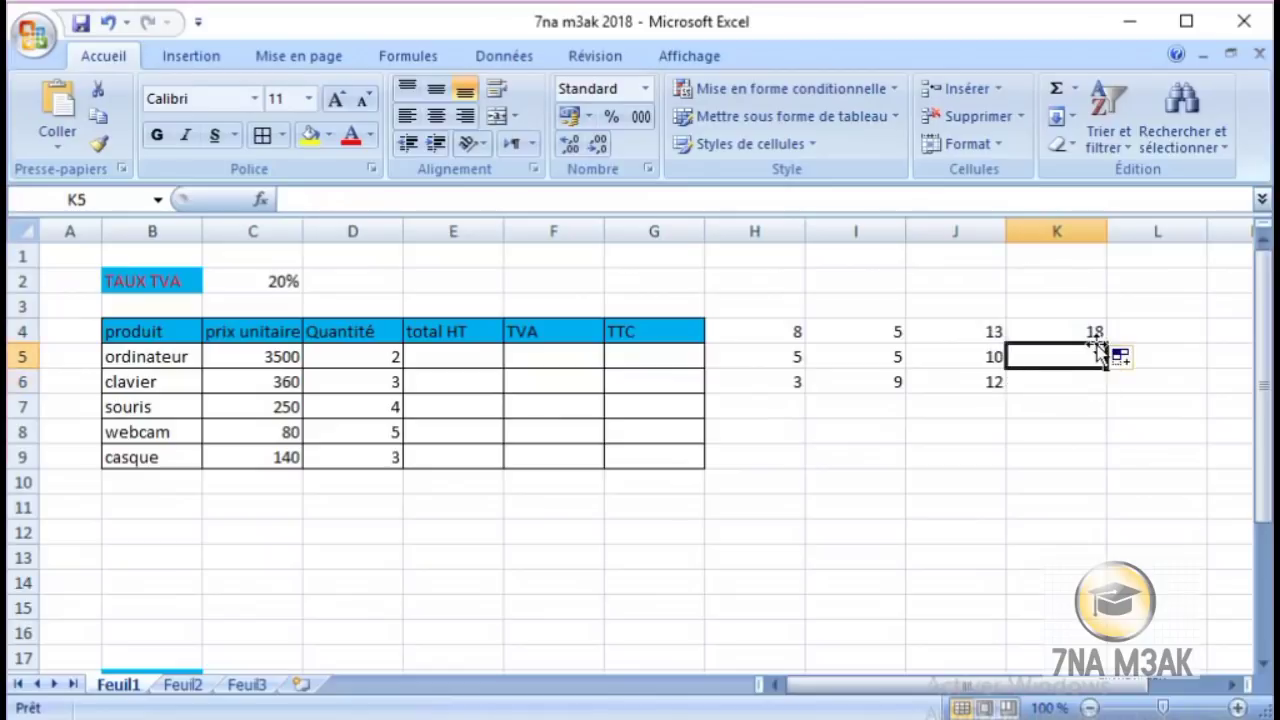
- Inspect I4 and J4, then open J4's =H4+I4 to outline its references
left_click(884, 336)
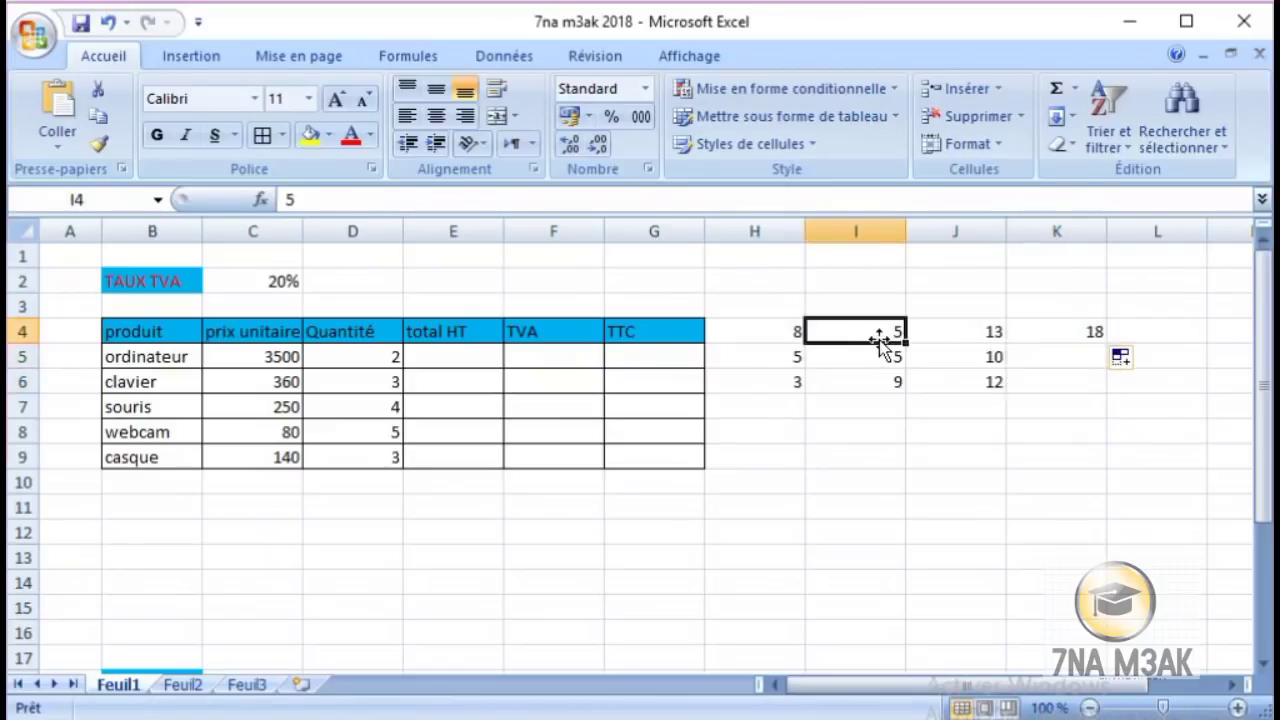
left_click(936, 334)
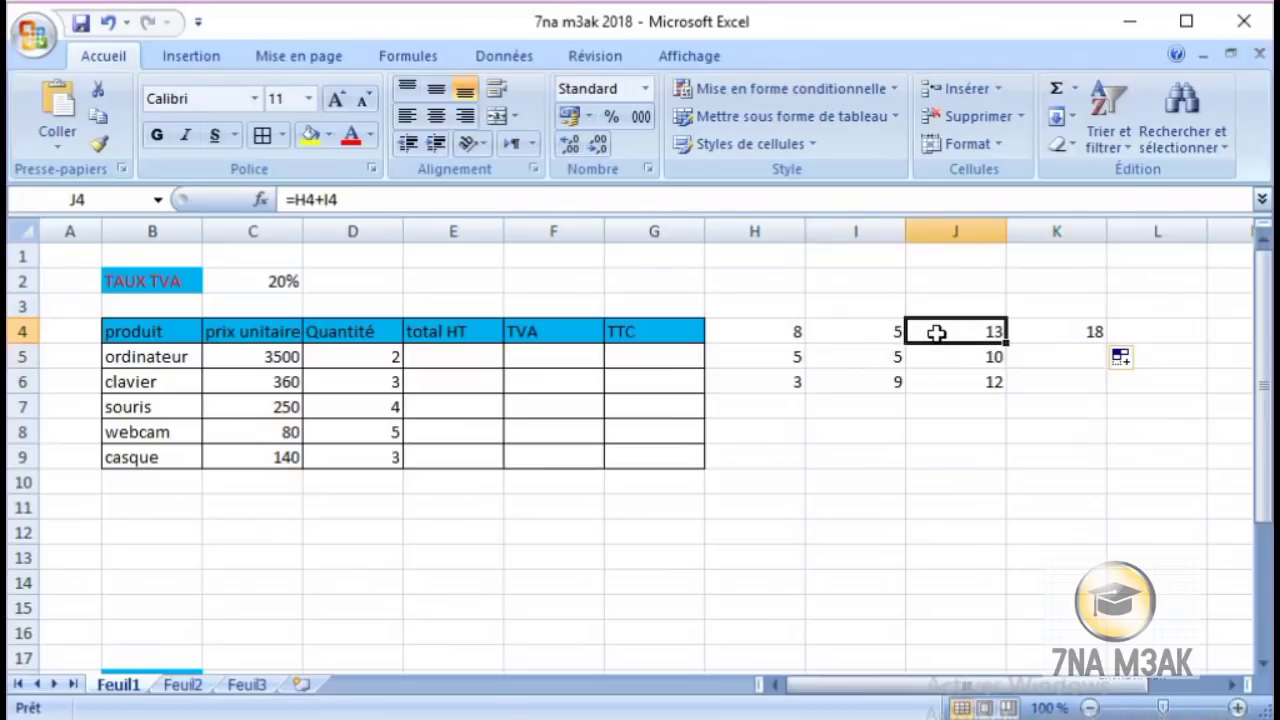
double_click(936, 334)
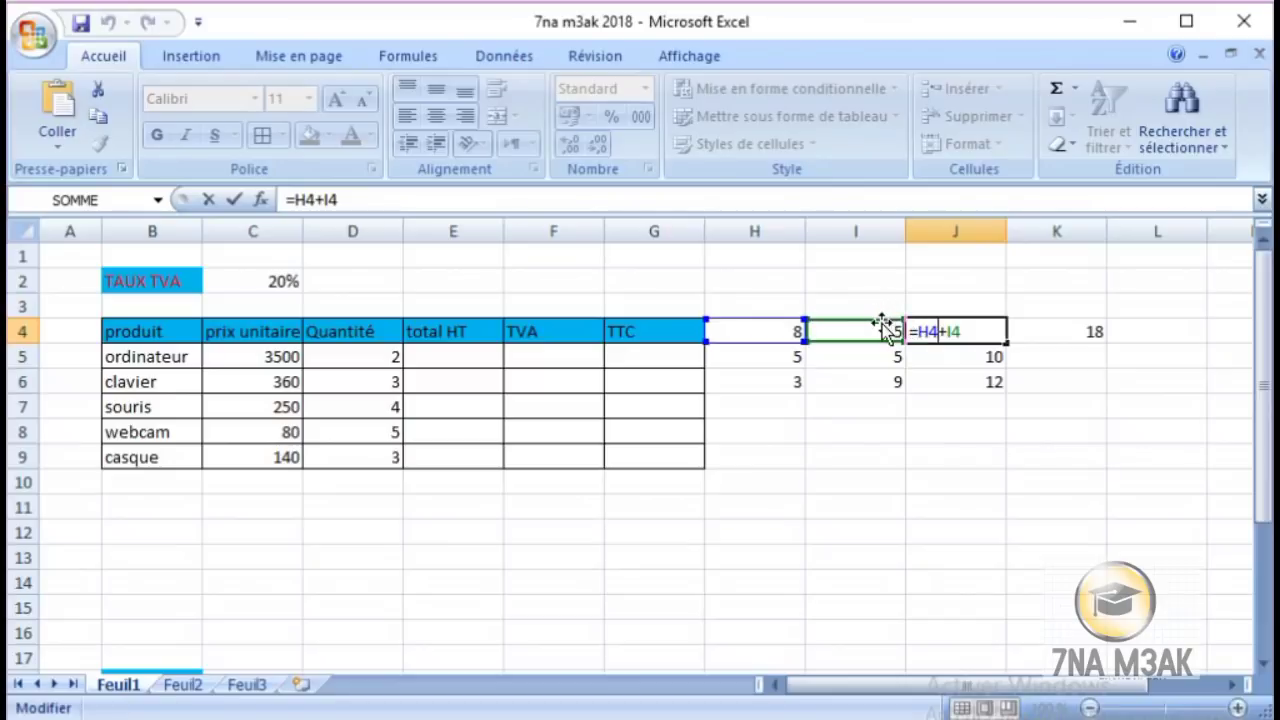
- Leave J4 unchanged and open K4's formula, revealing =I4+J4 shifted one column
key("Return")
double_click(1080, 328)
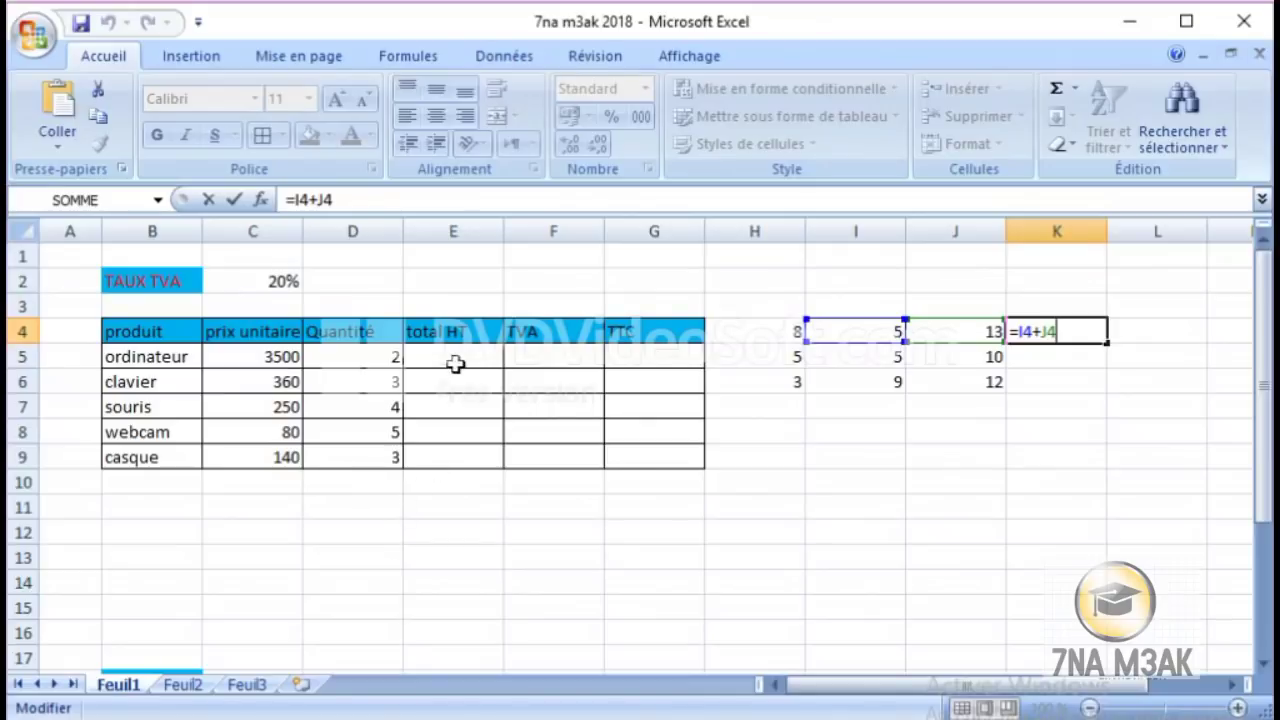
- Enter the total HT formula =C5*D5 in E5
left_click(455, 362)
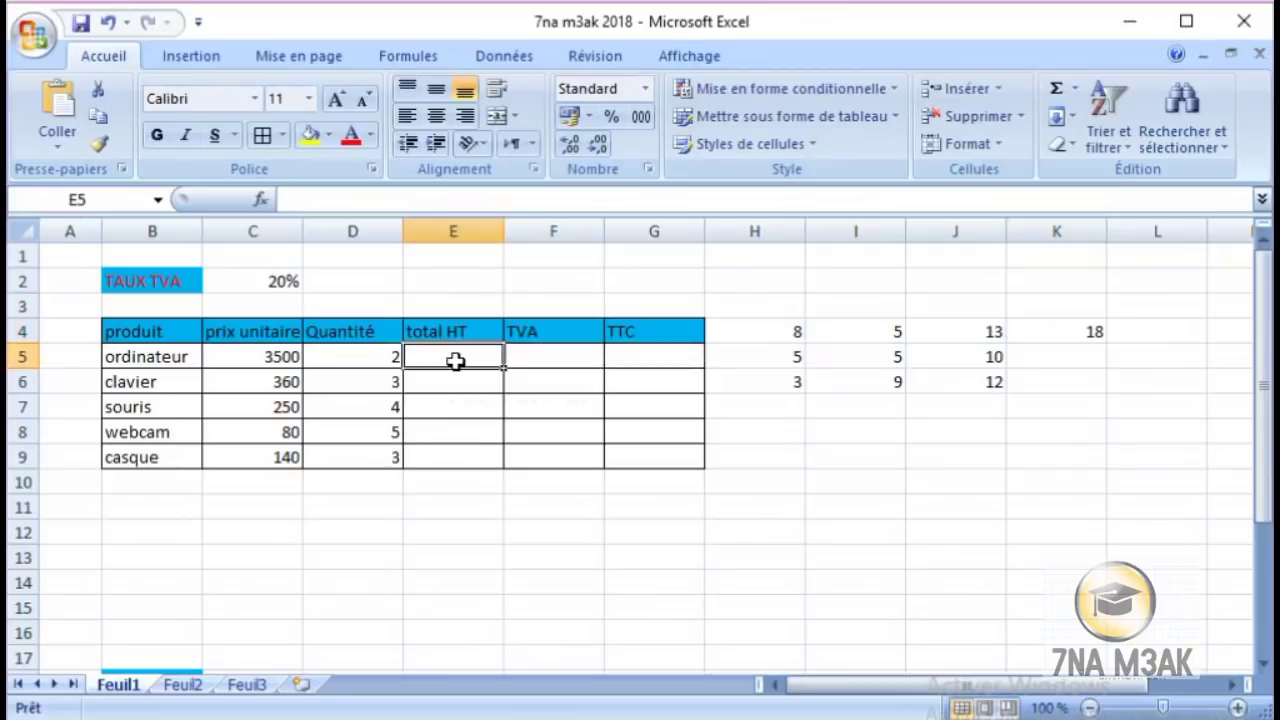
type("=")
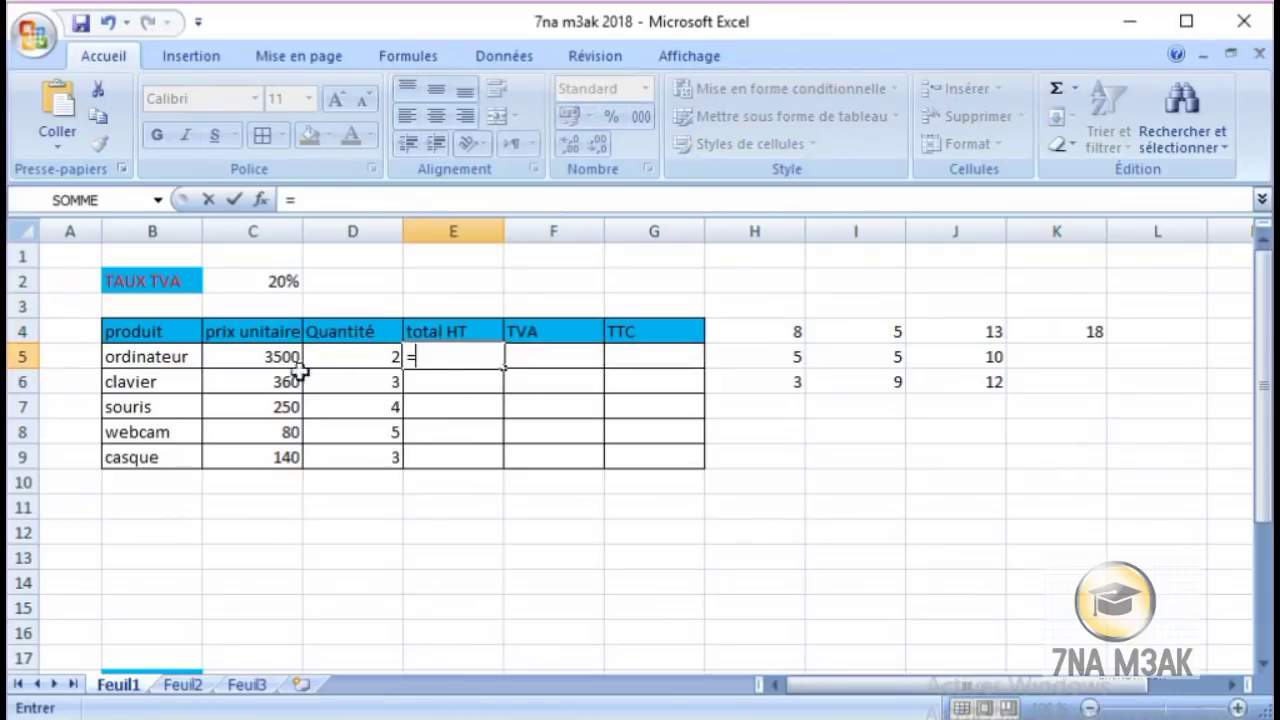
left_click(274, 360)
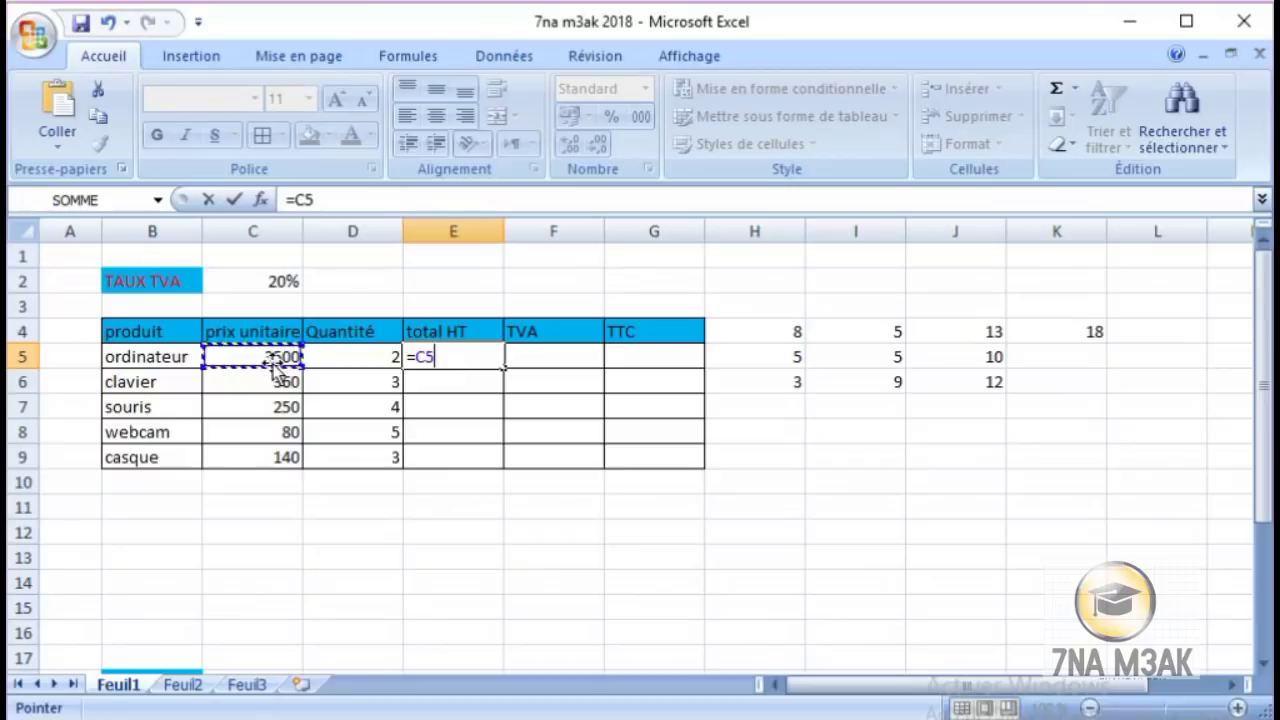
type("*")
left_click(390, 355)
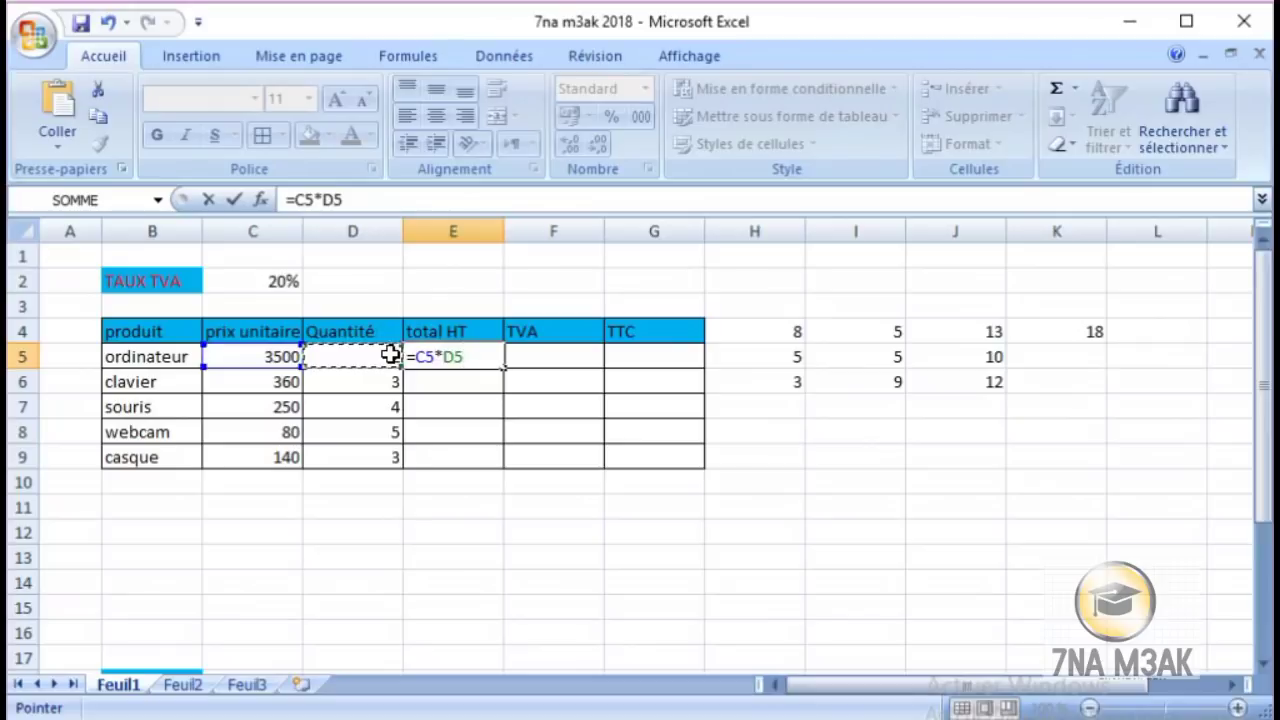
key("Return")
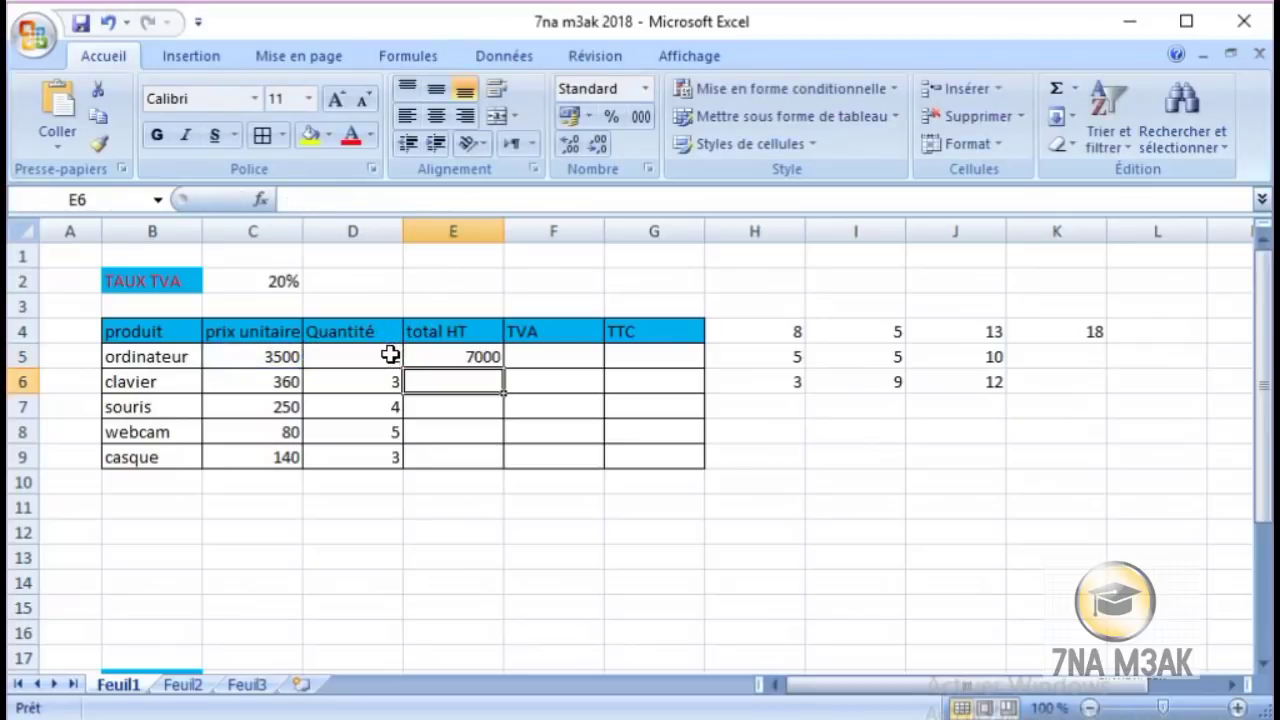
- Copy the total HT formula down to E9, check E8 and E7, then switch to the slideshow
left_click(449, 352)
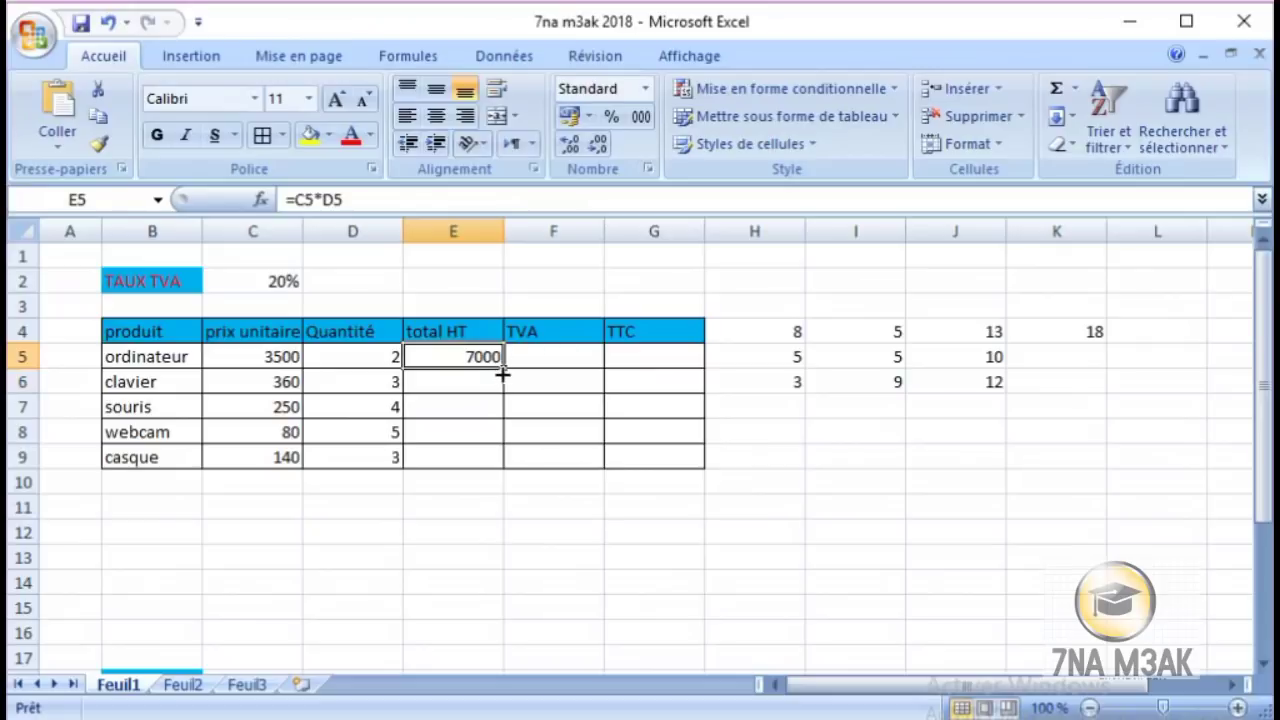
left_click_drag(502, 366, 498, 458)
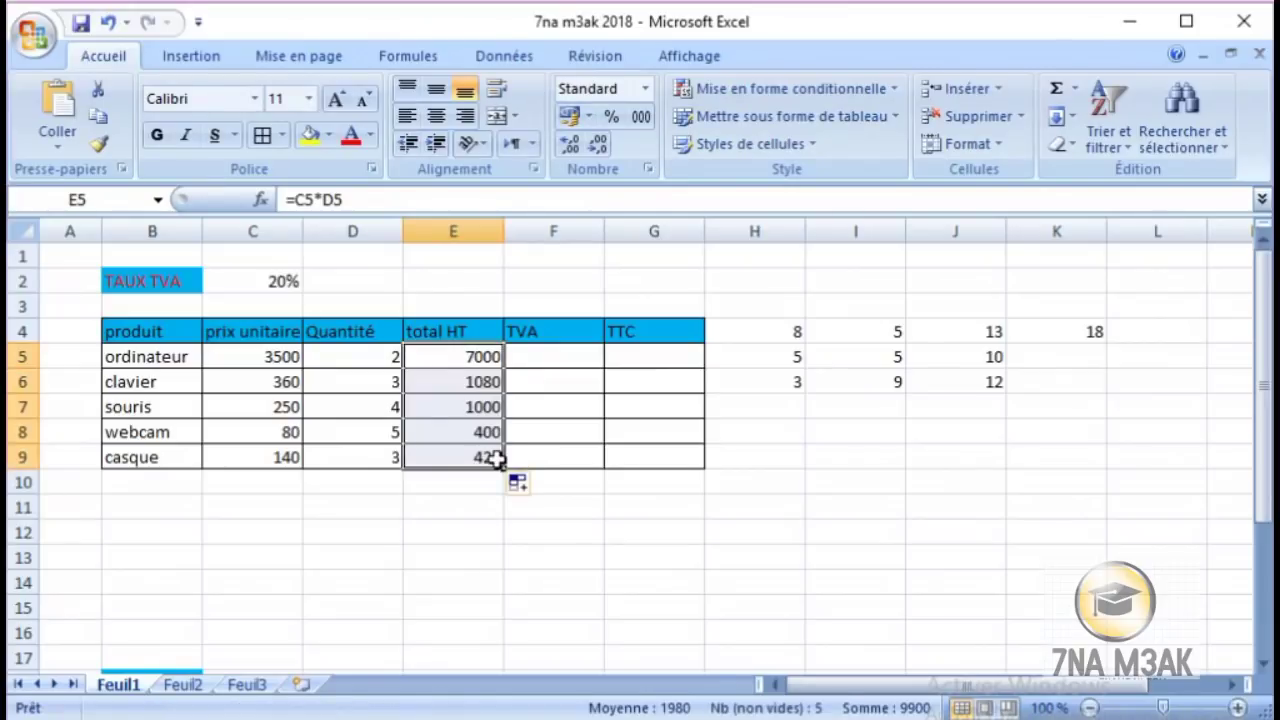
left_click(494, 440)
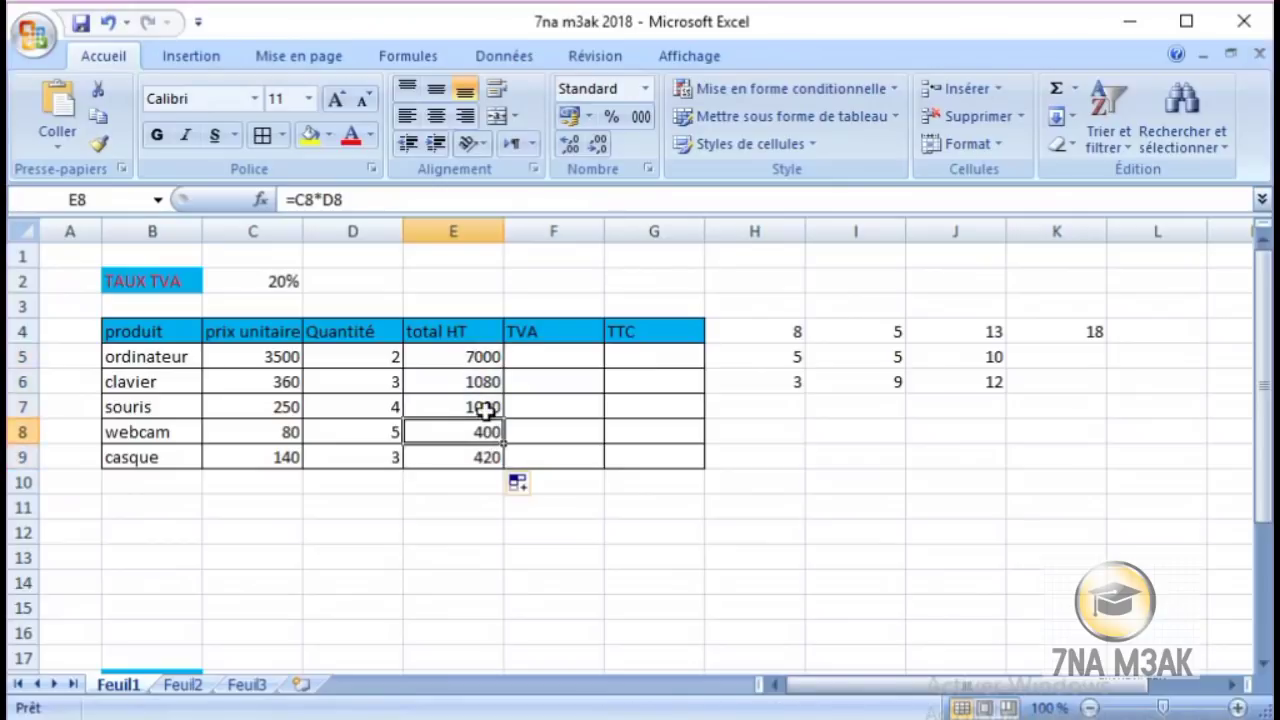
left_click(484, 410)
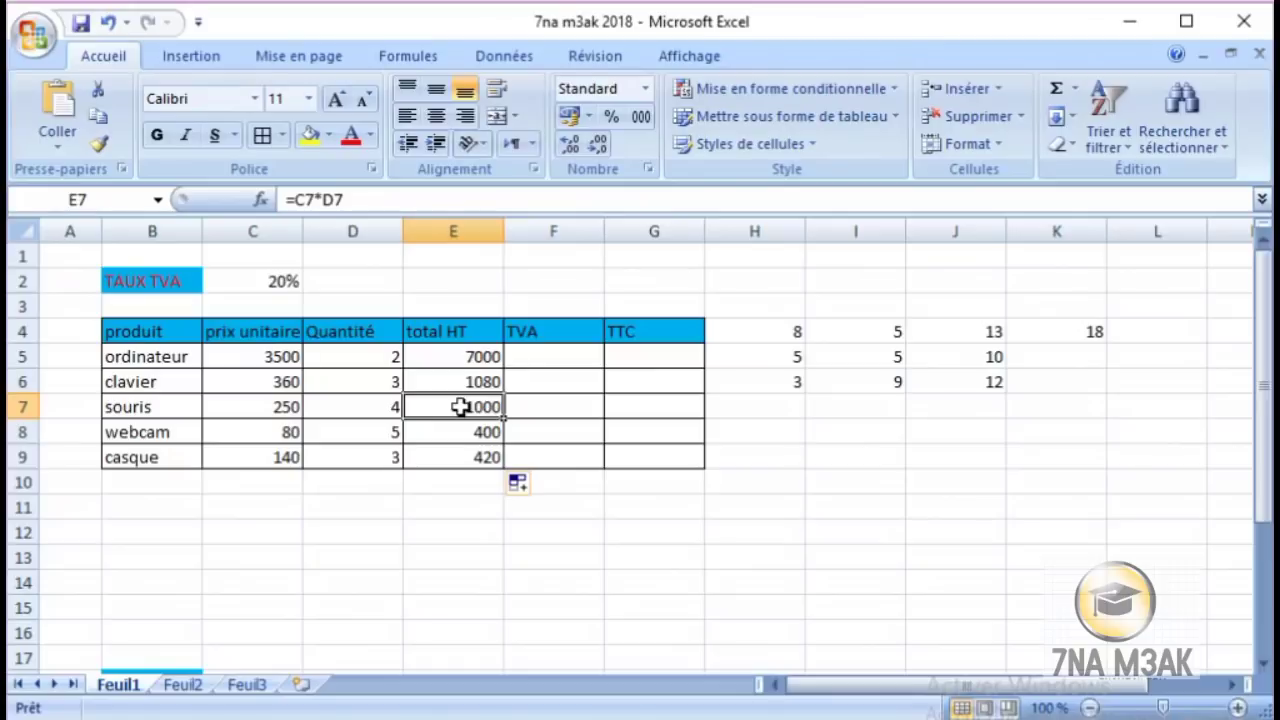
key("alt+Tab")
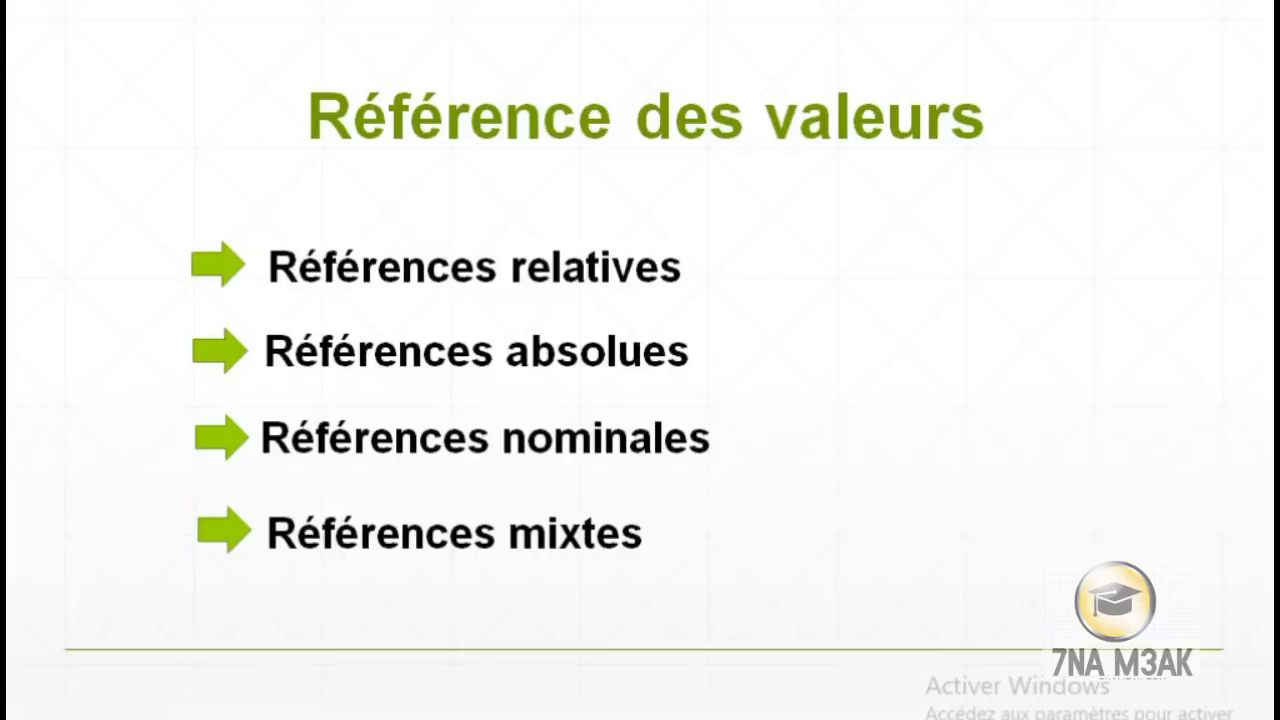
- Switch back to the '7na m3ak 2018' Excel workbook
key("alt+Tab")
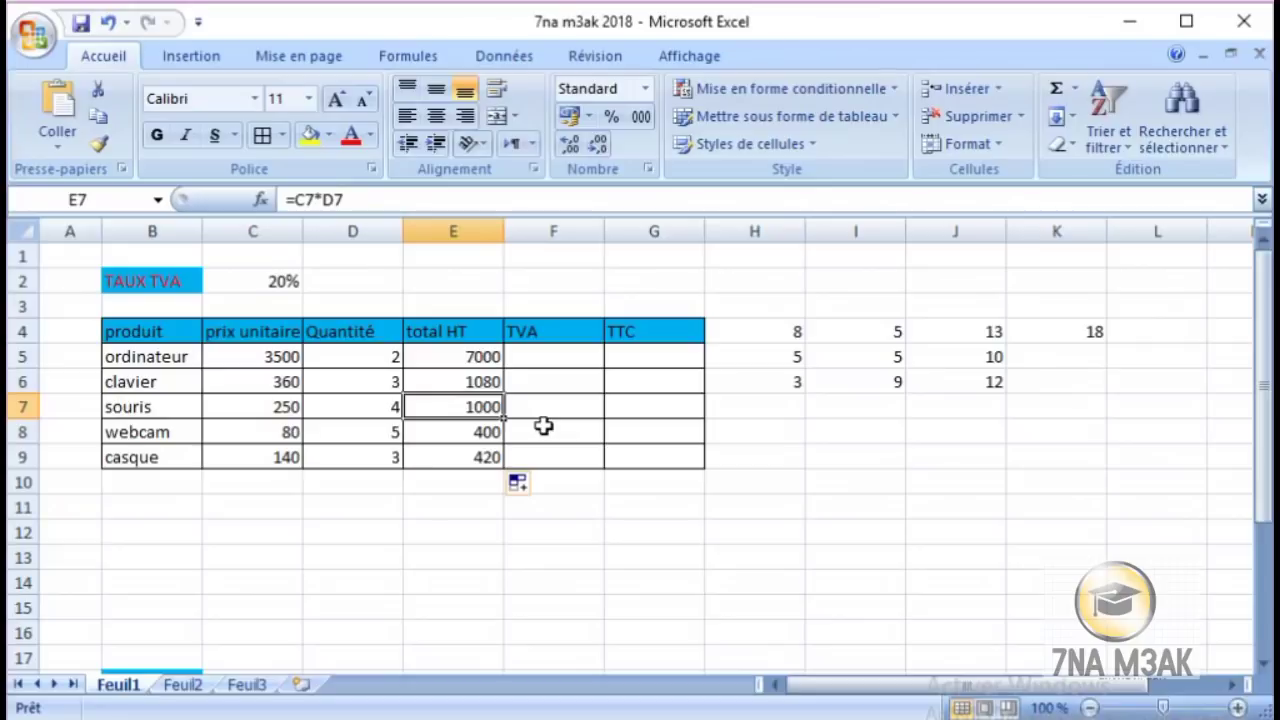
- Enter =E5*C2 in F5 (1400) and copy it down to F9, producing wrong TVA values
left_click(556, 362)
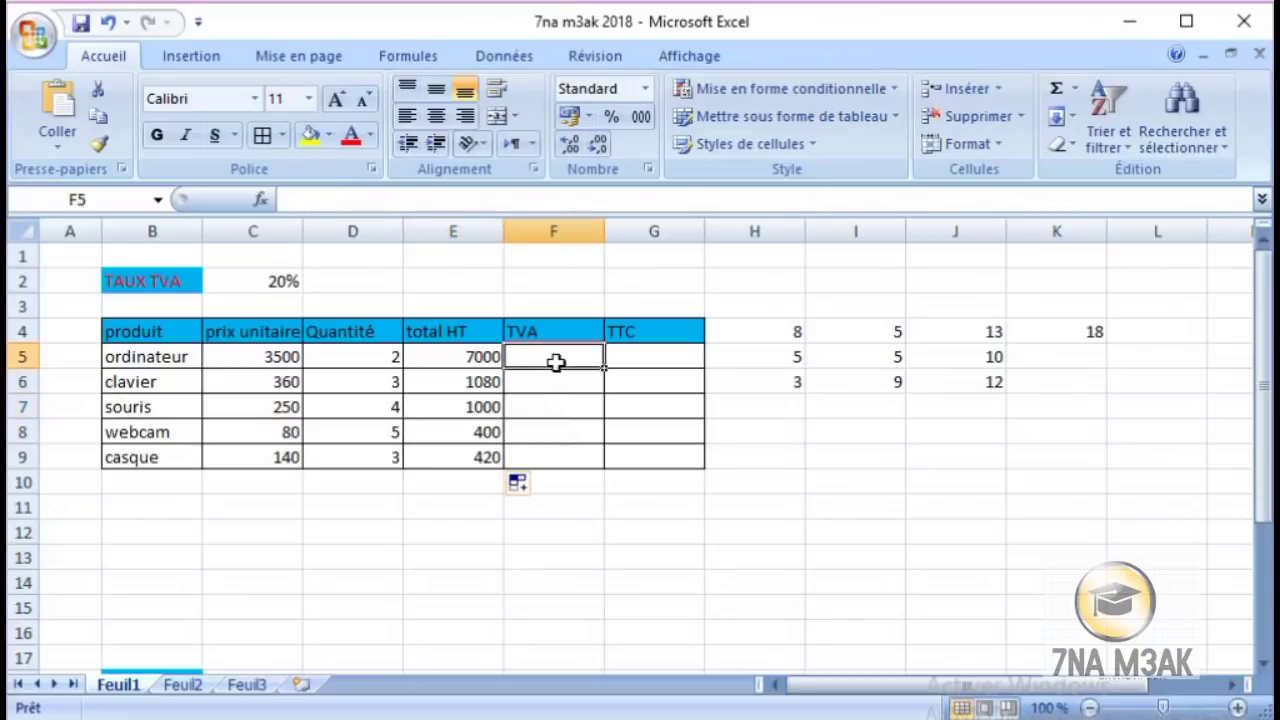
type("=")
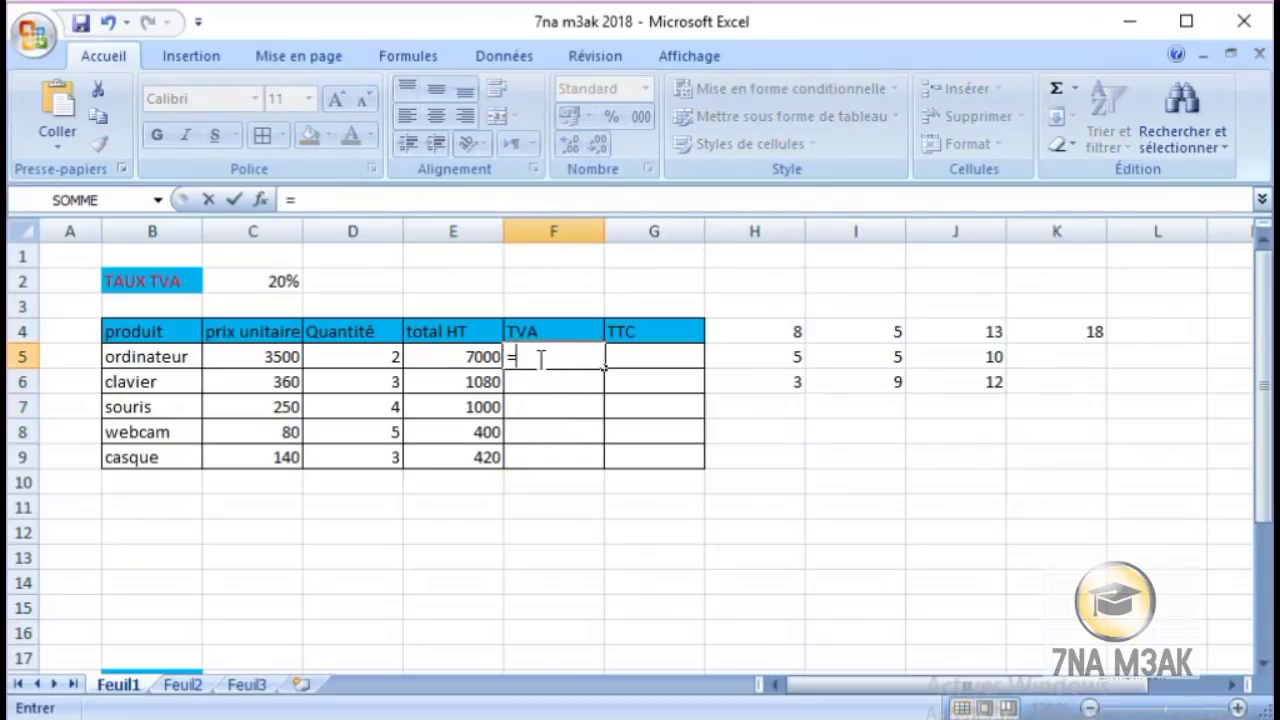
left_click(469, 358)
type("*")
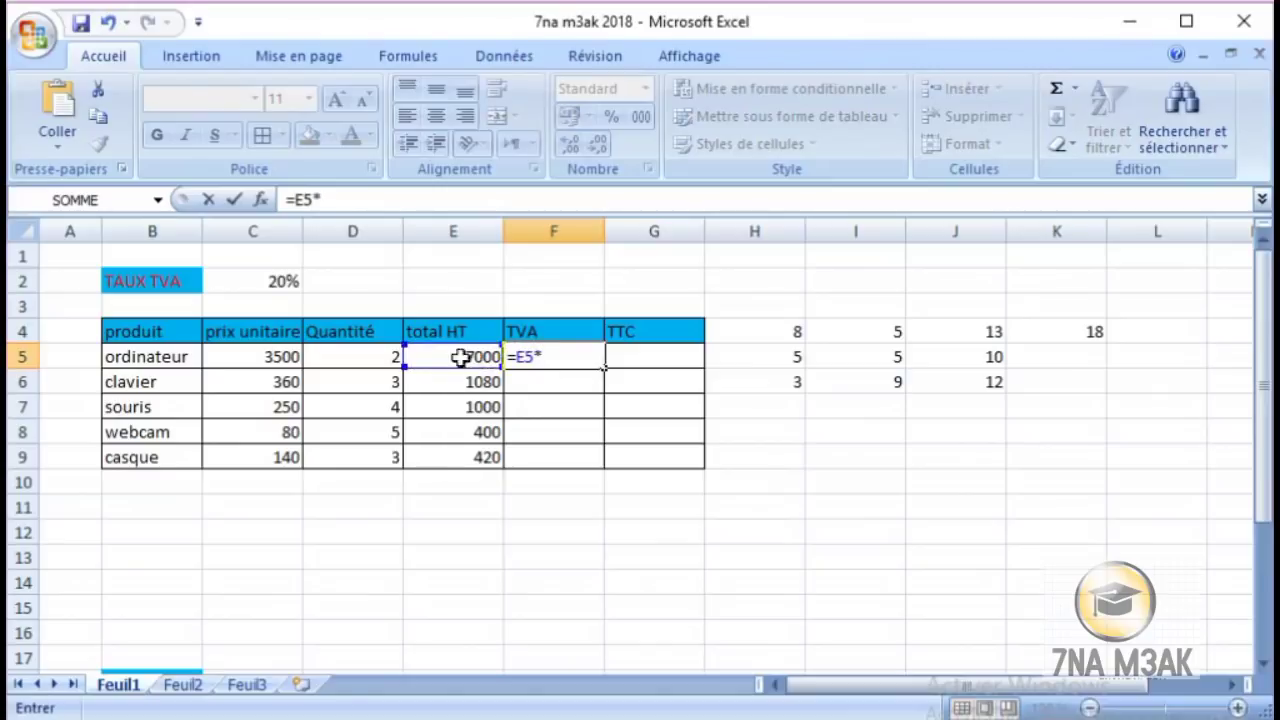
left_click(263, 279)
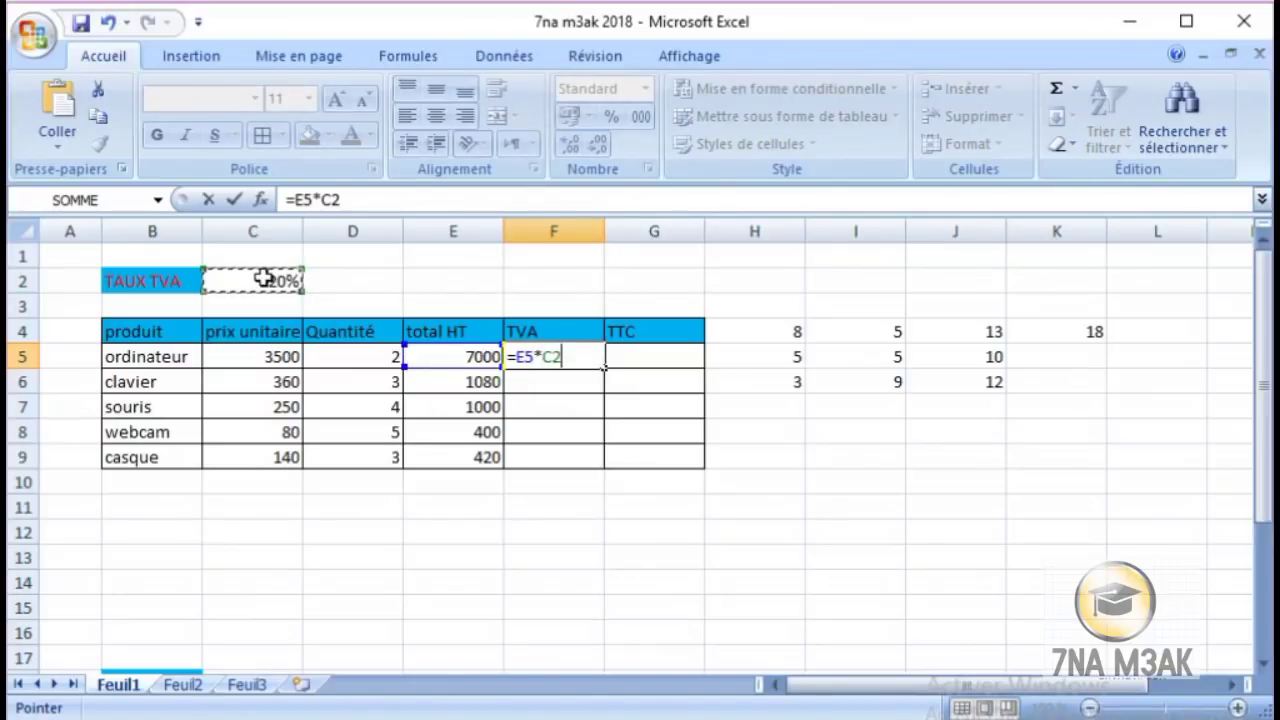
key("Return")
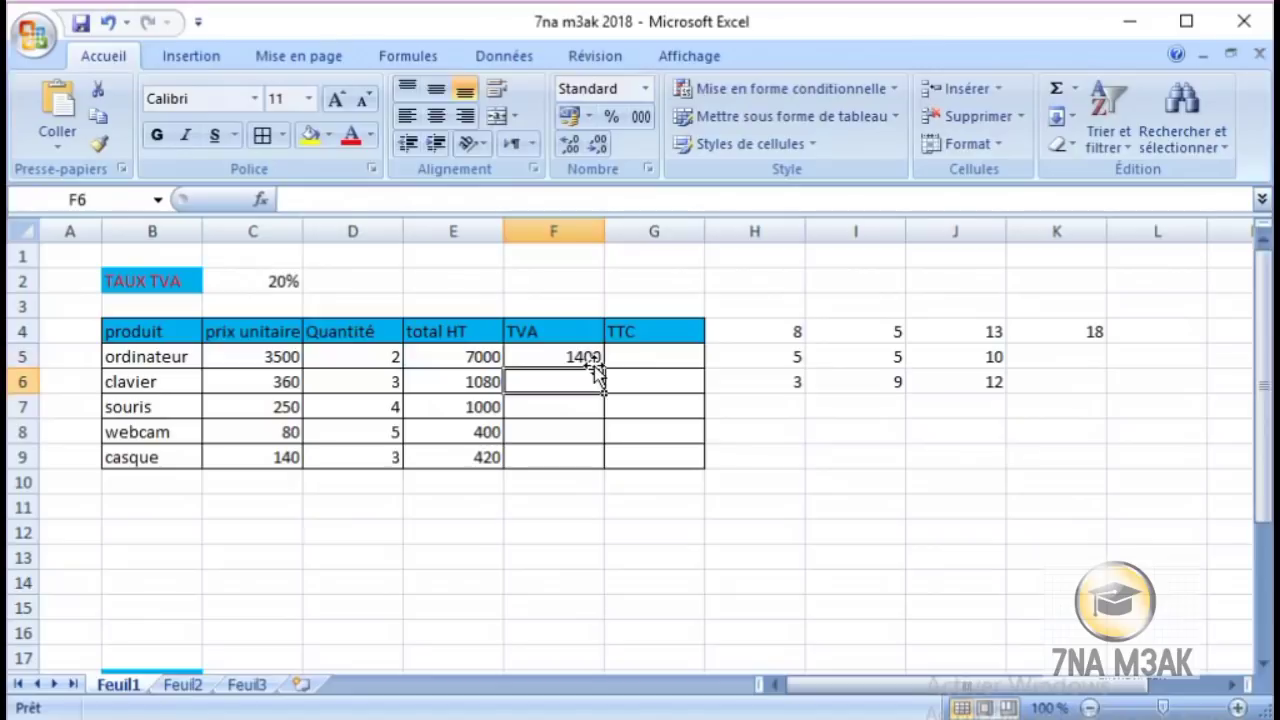
left_click(590, 362)
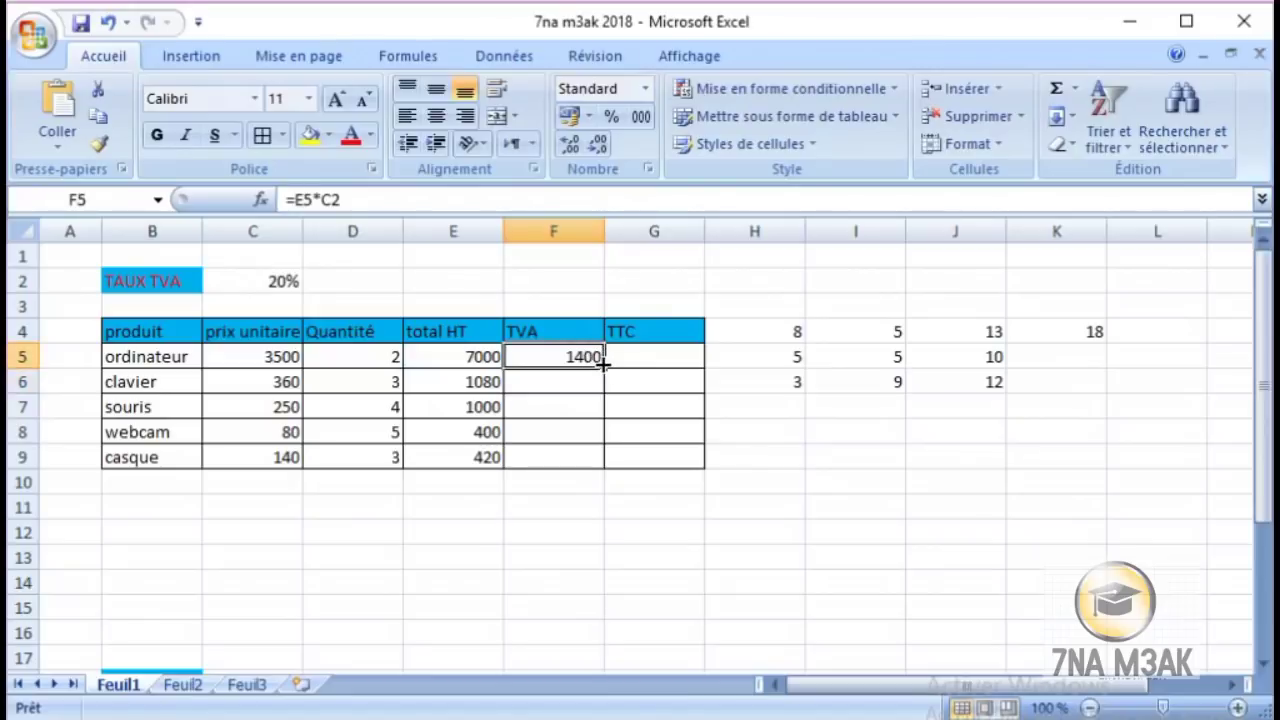
left_click_drag(604, 366, 594, 459)
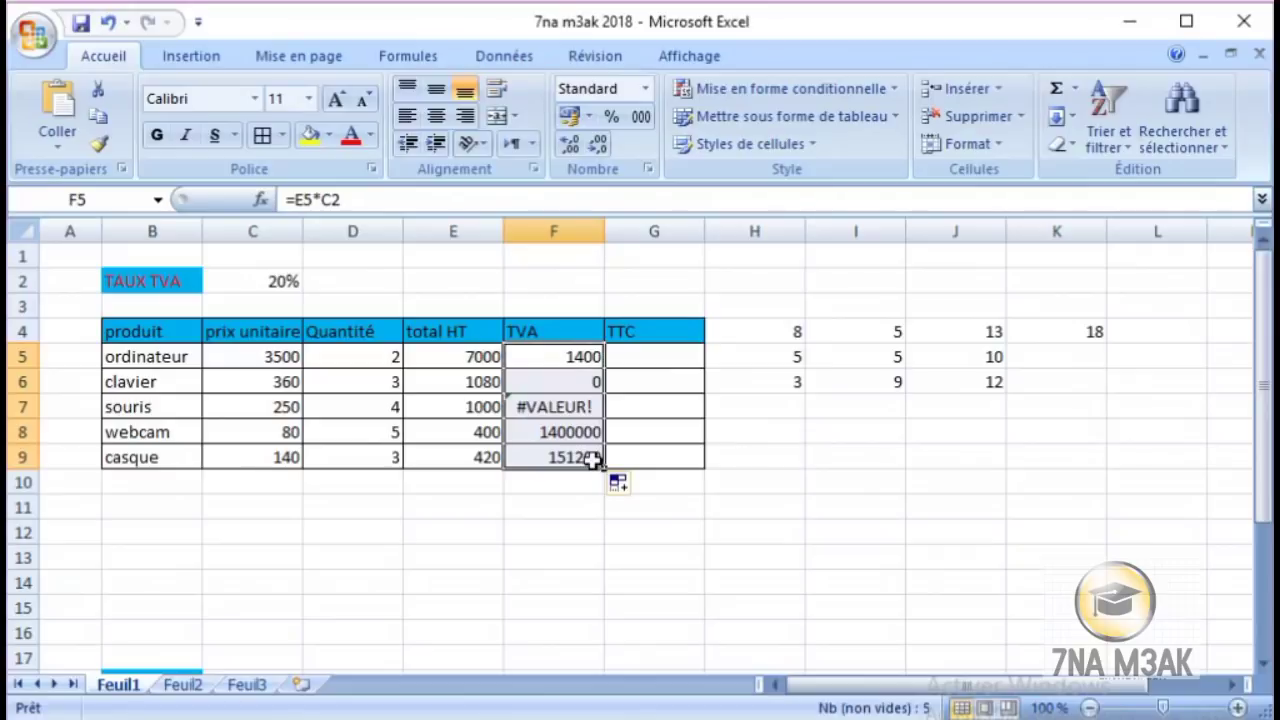
- Open the F5, F6 and F7 formulas to show the VAT reference drifting C2→C3→C4
left_click(590, 362)
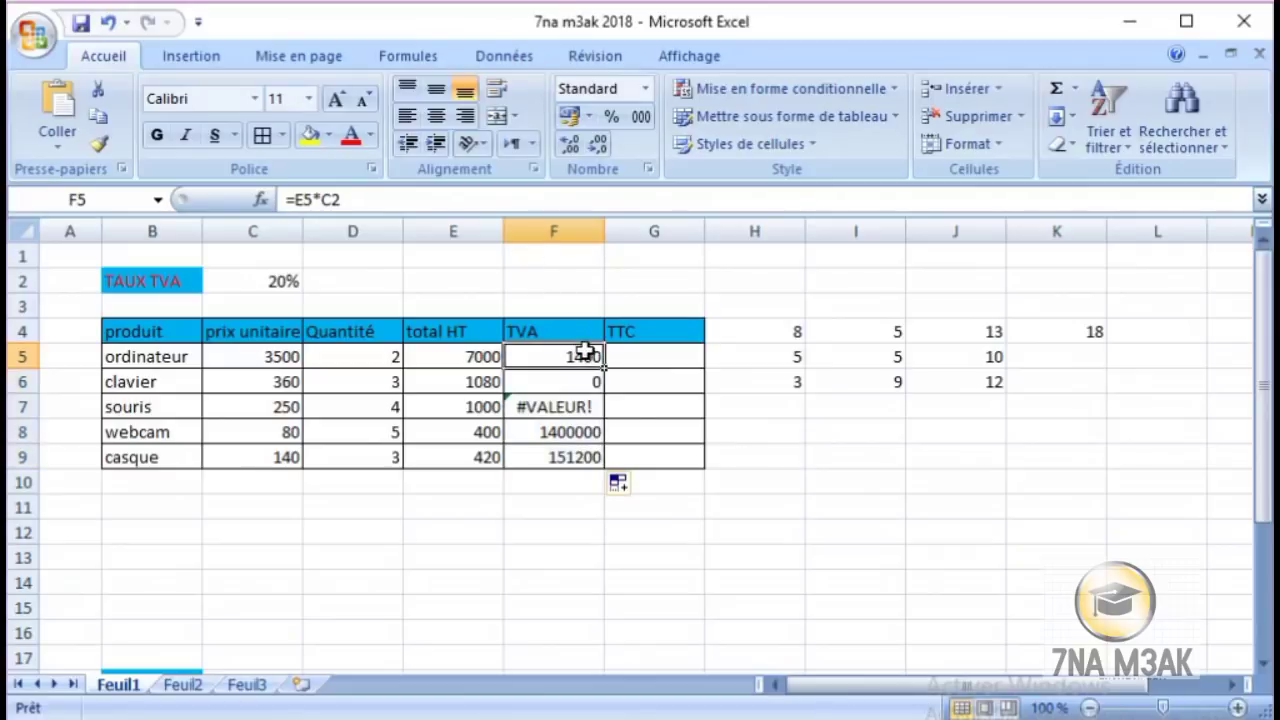
double_click(585, 352)
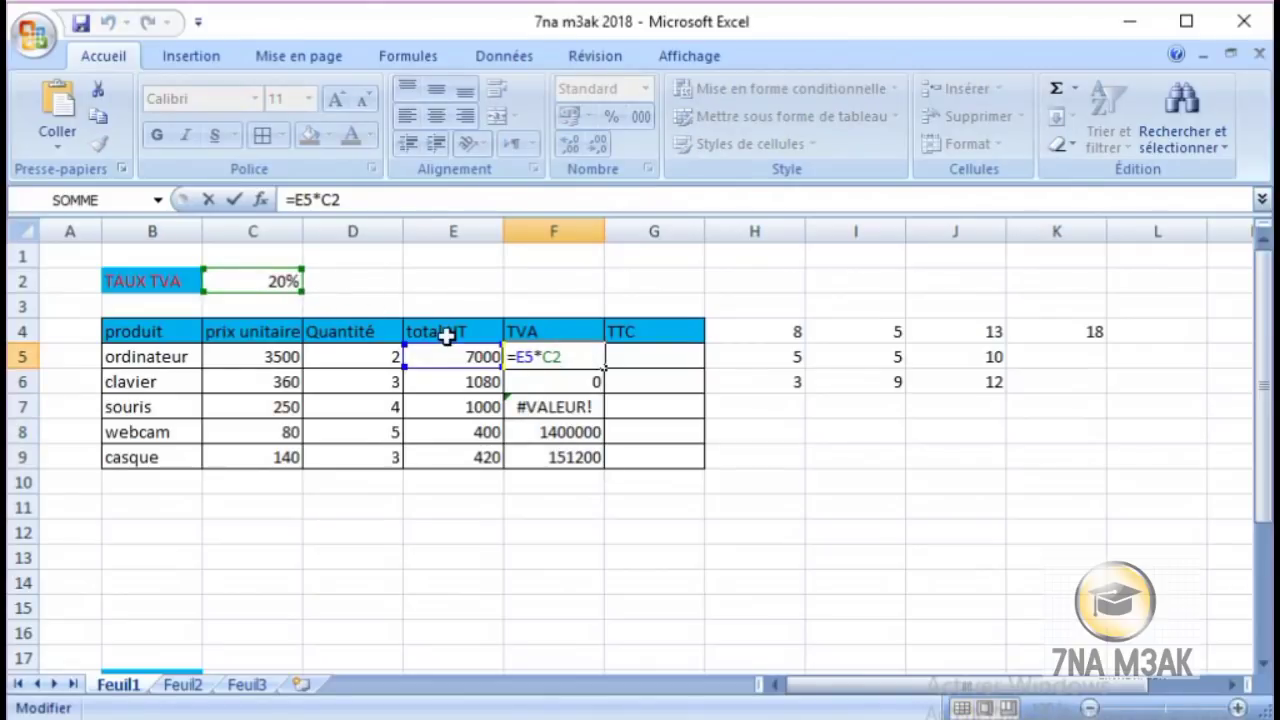
key("Return")
double_click(515, 380)
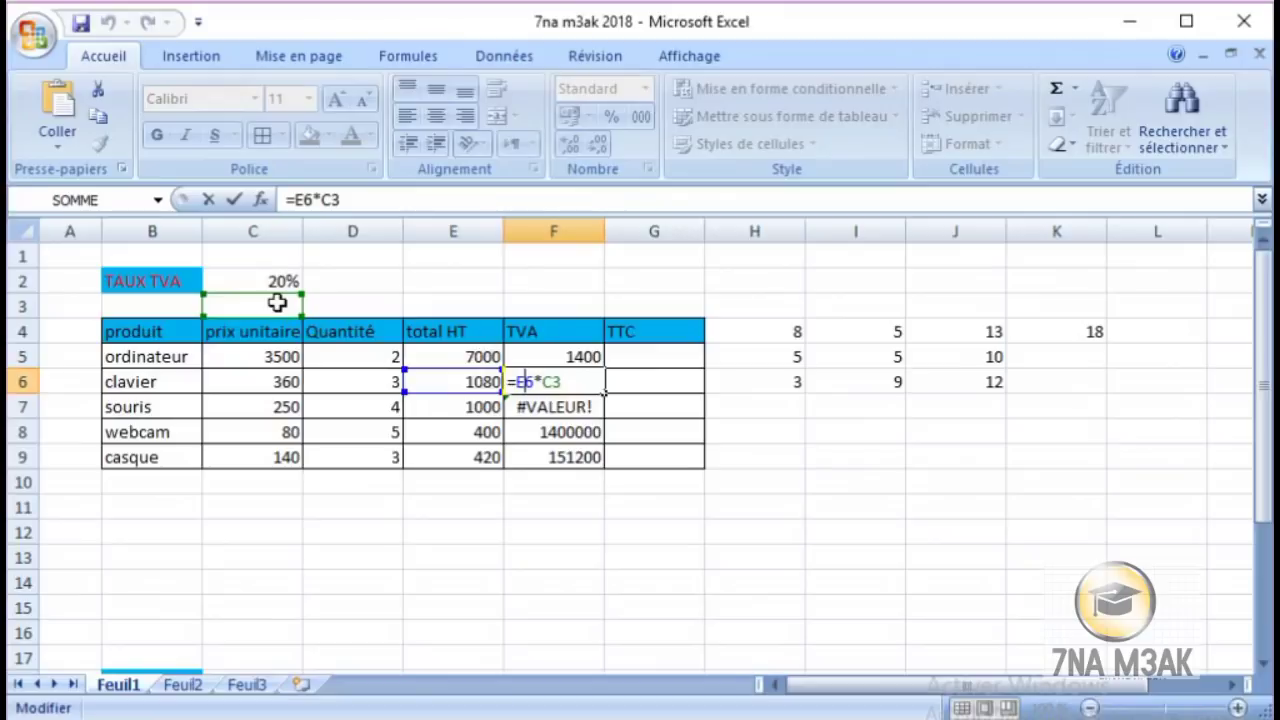
double_click(591, 405)
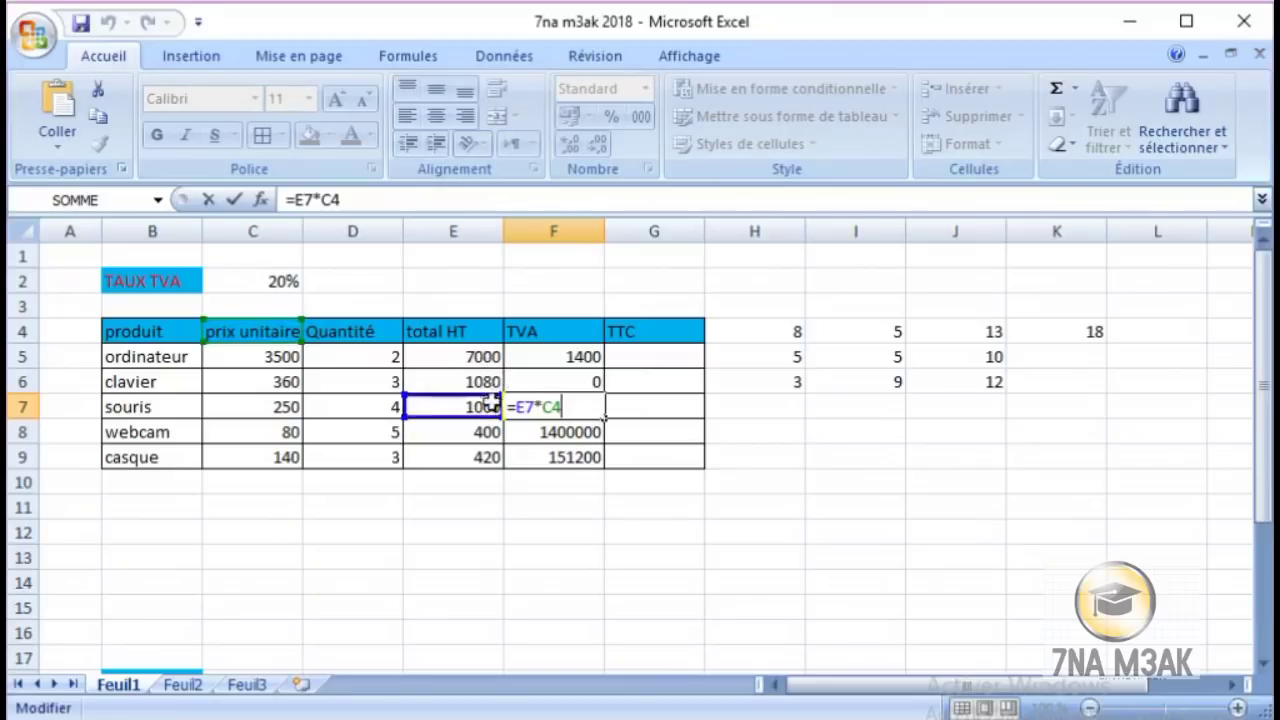
left_click_drag(303, 341, 302, 345)
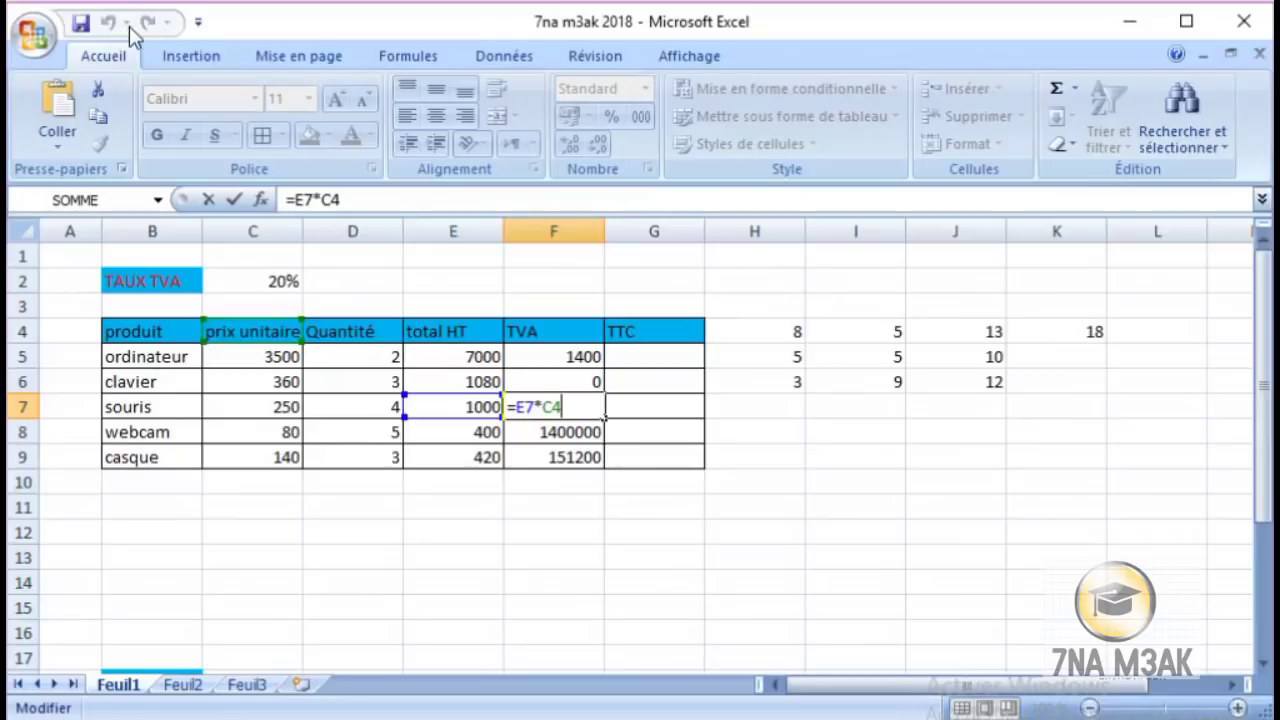
left_click(545, 336)
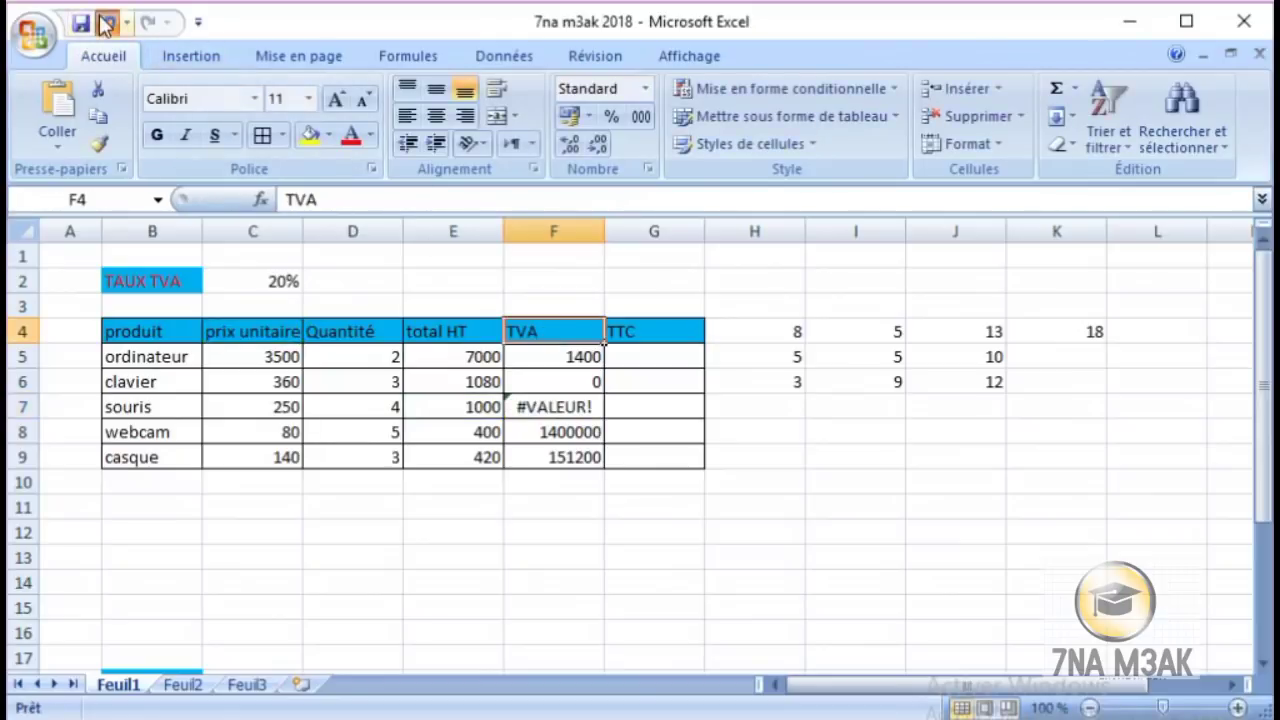
- Undo five times to remove all TVA formulas from F5:F9
left_click(106, 23)
left_click(106, 23)
left_click(106, 23)
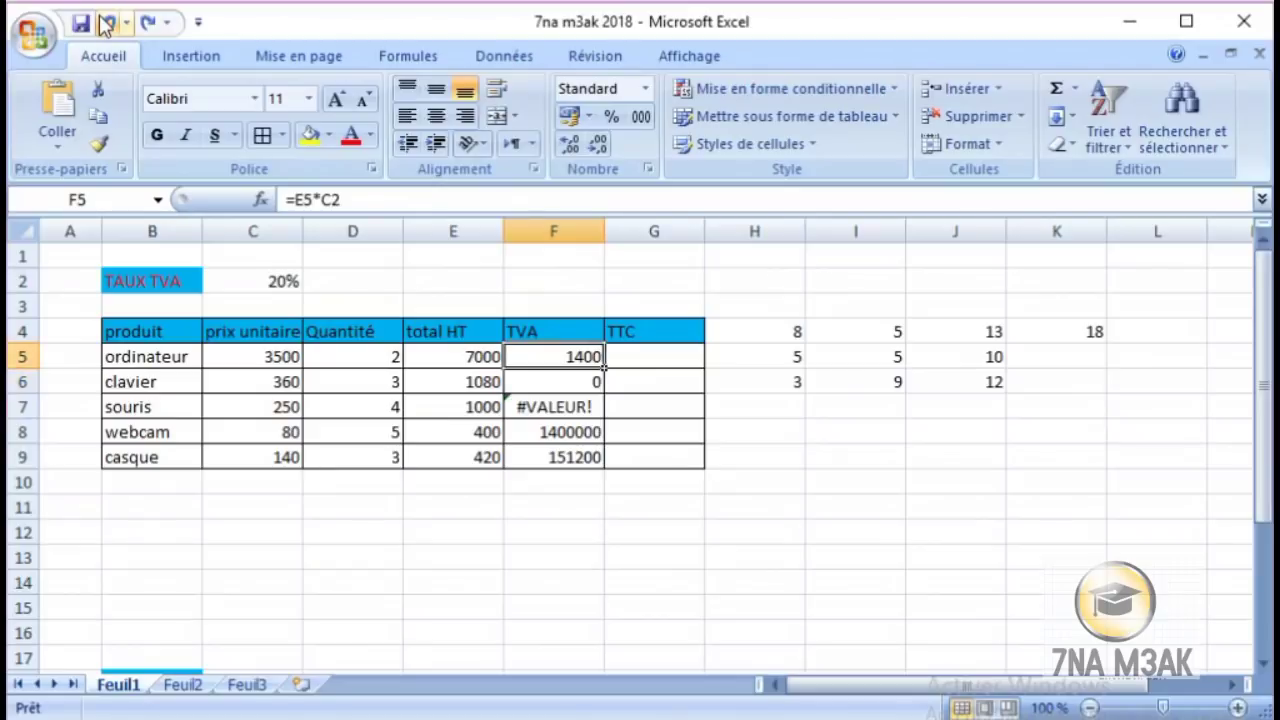
left_click(106, 23)
left_click(106, 23)
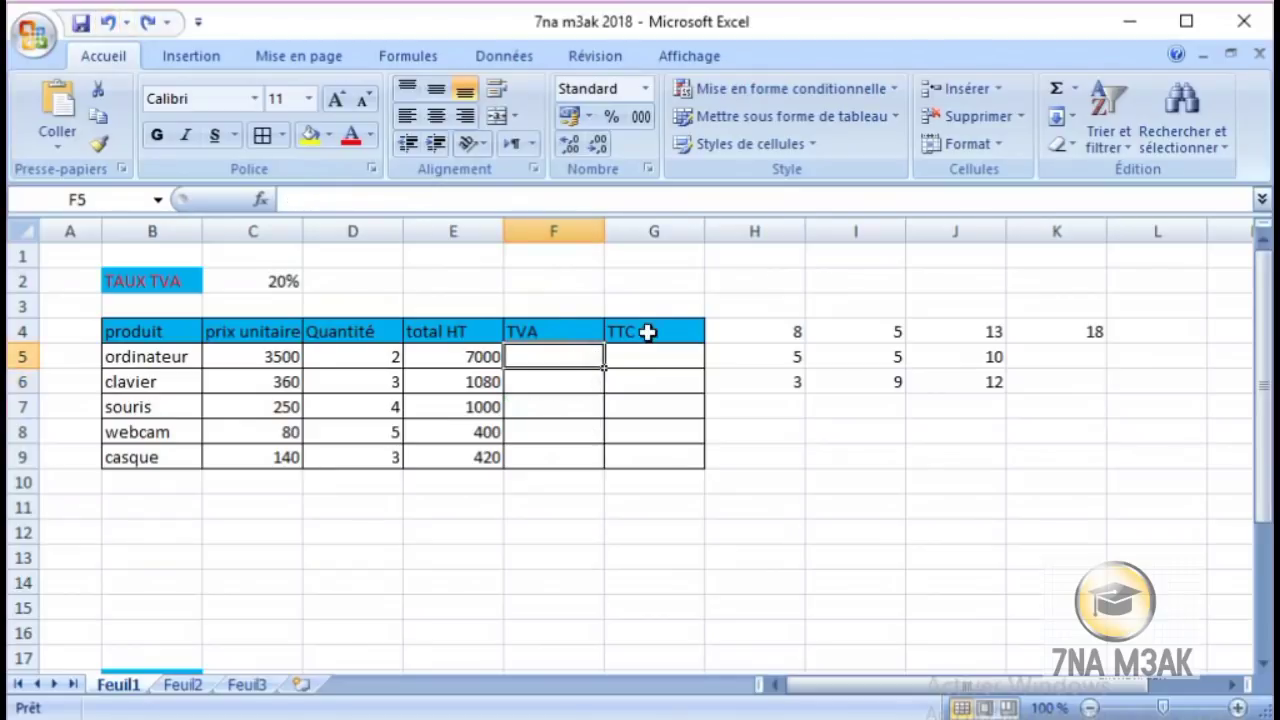
- Enter =E5*$C$2 in F5 so the ordinateur's TVA shows 1400
double_click(571, 355)
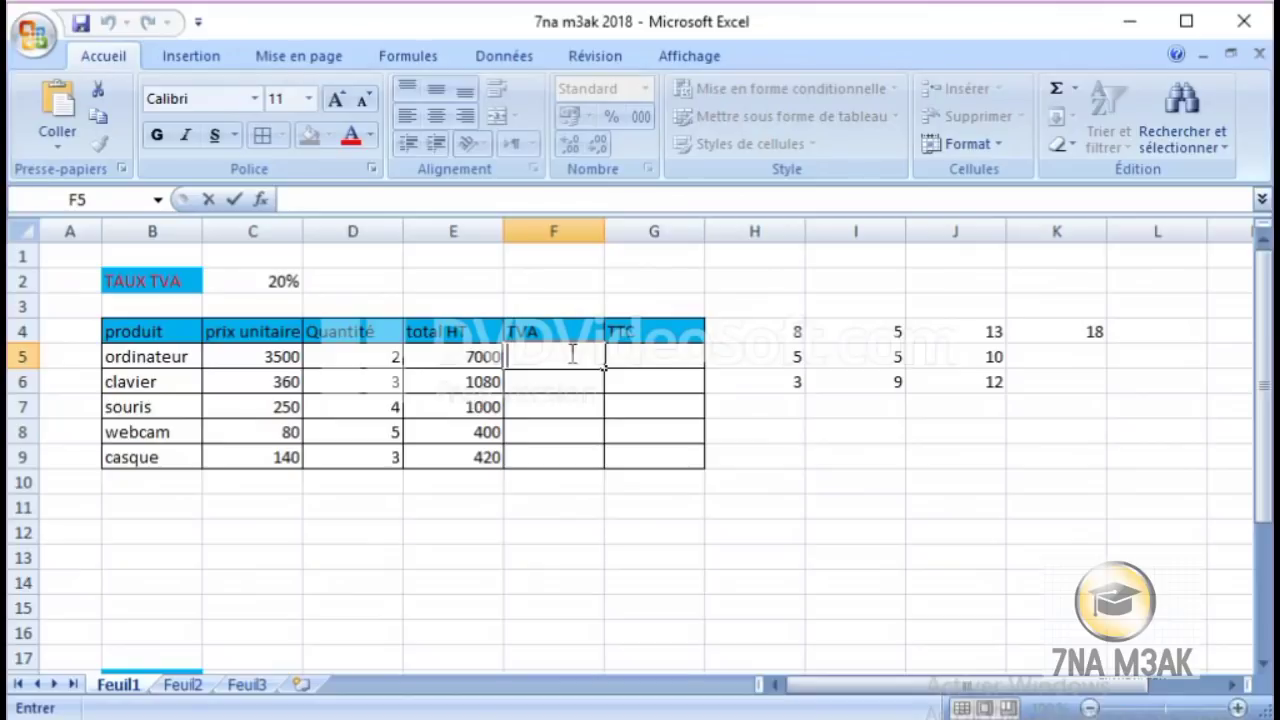
type("=")
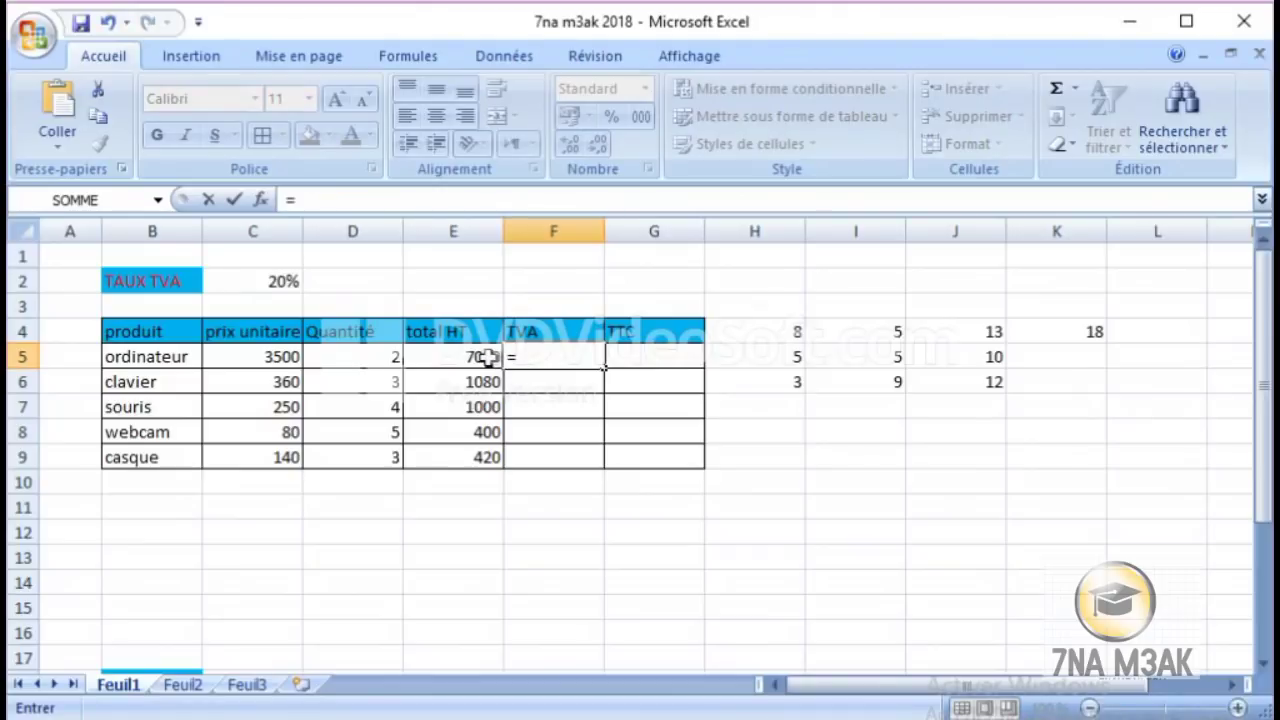
left_click(485, 357)
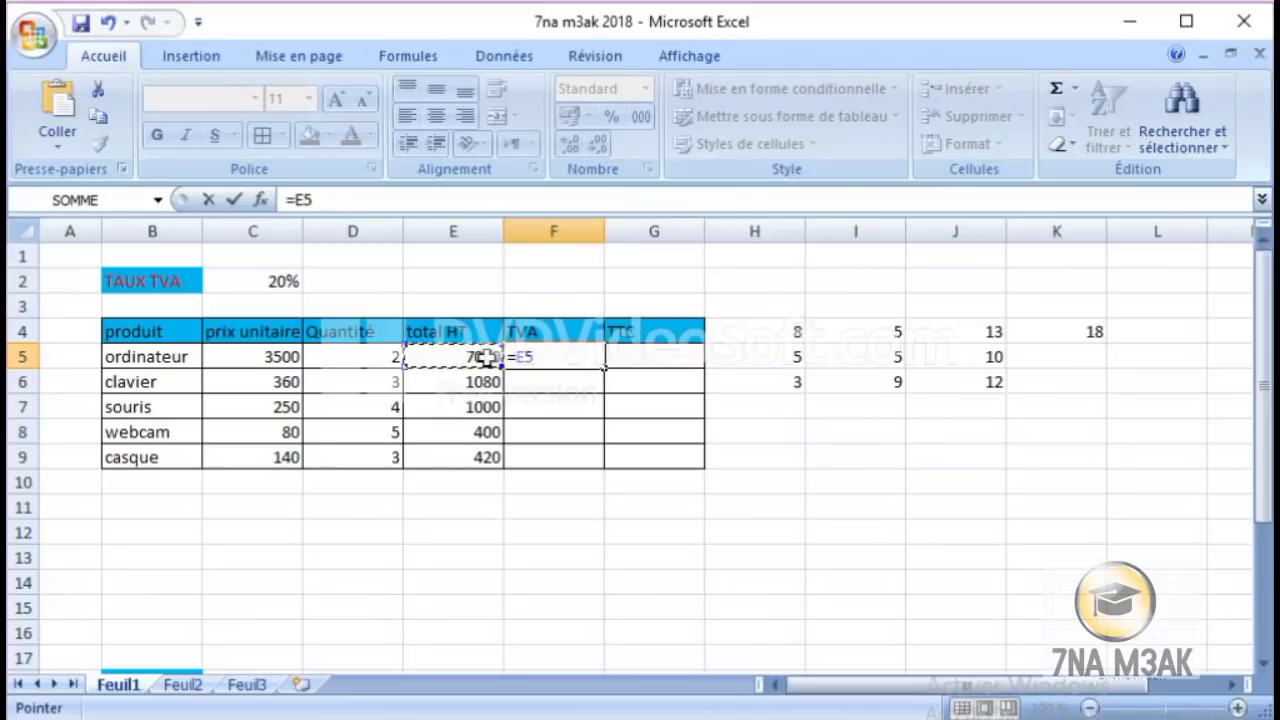
type("*")
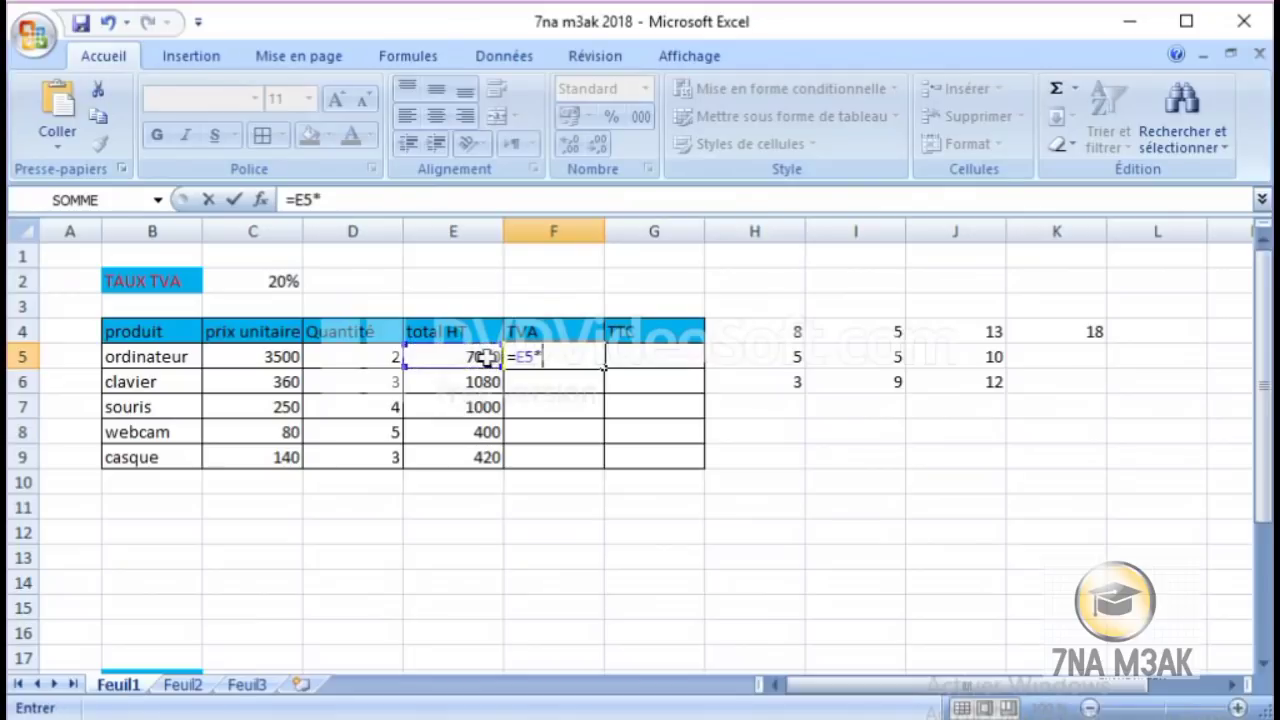
left_click(290, 291)
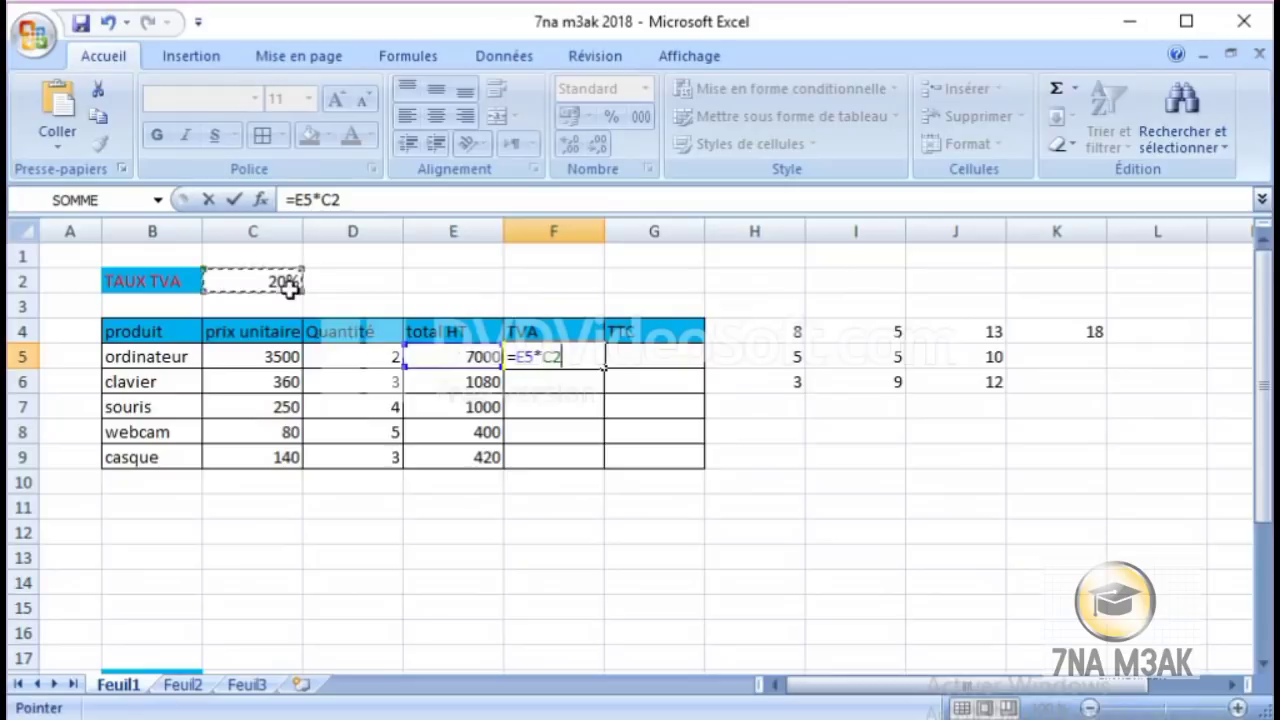
left_click(560, 366)
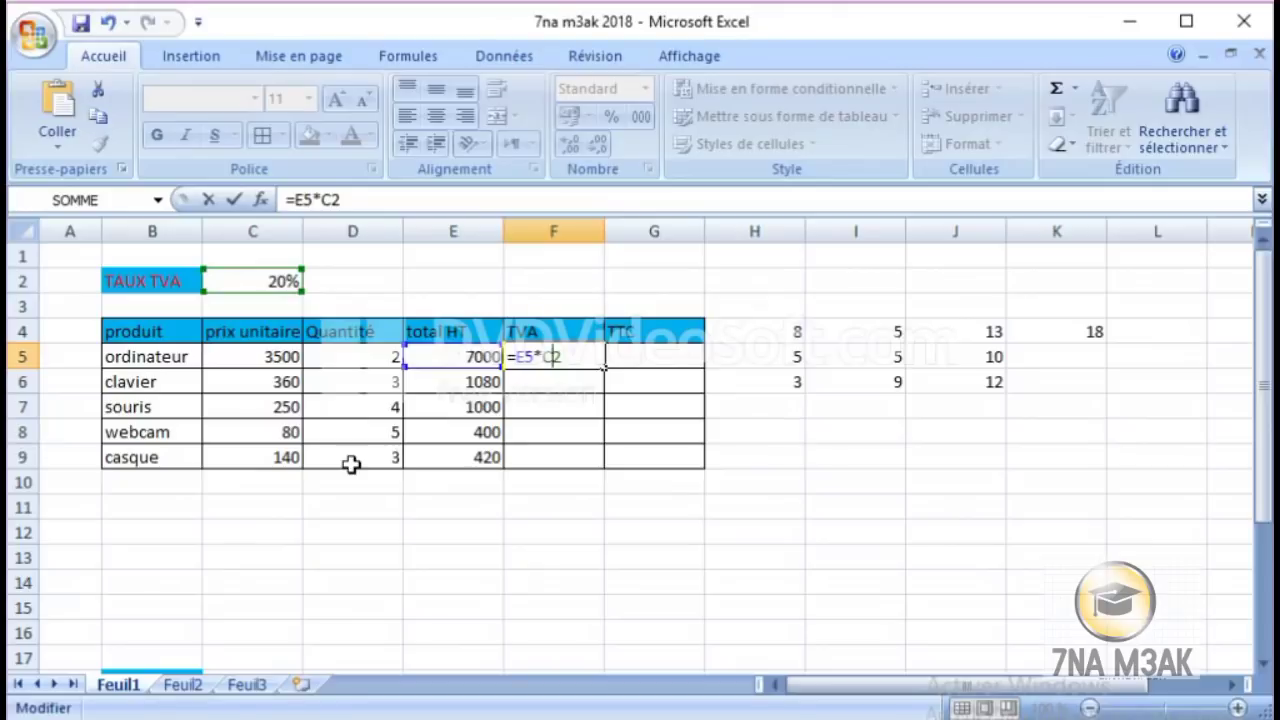
type("$")
key("Left")
type("$")
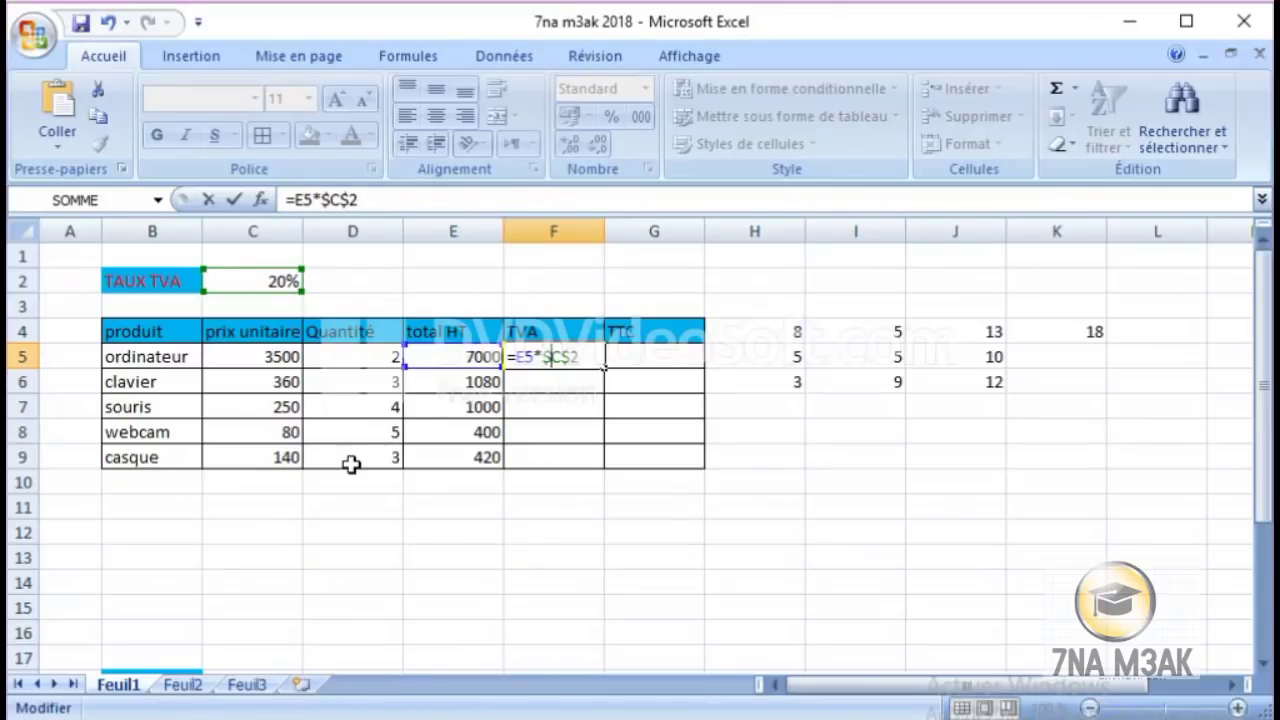
key("Return")
left_click(572, 354)
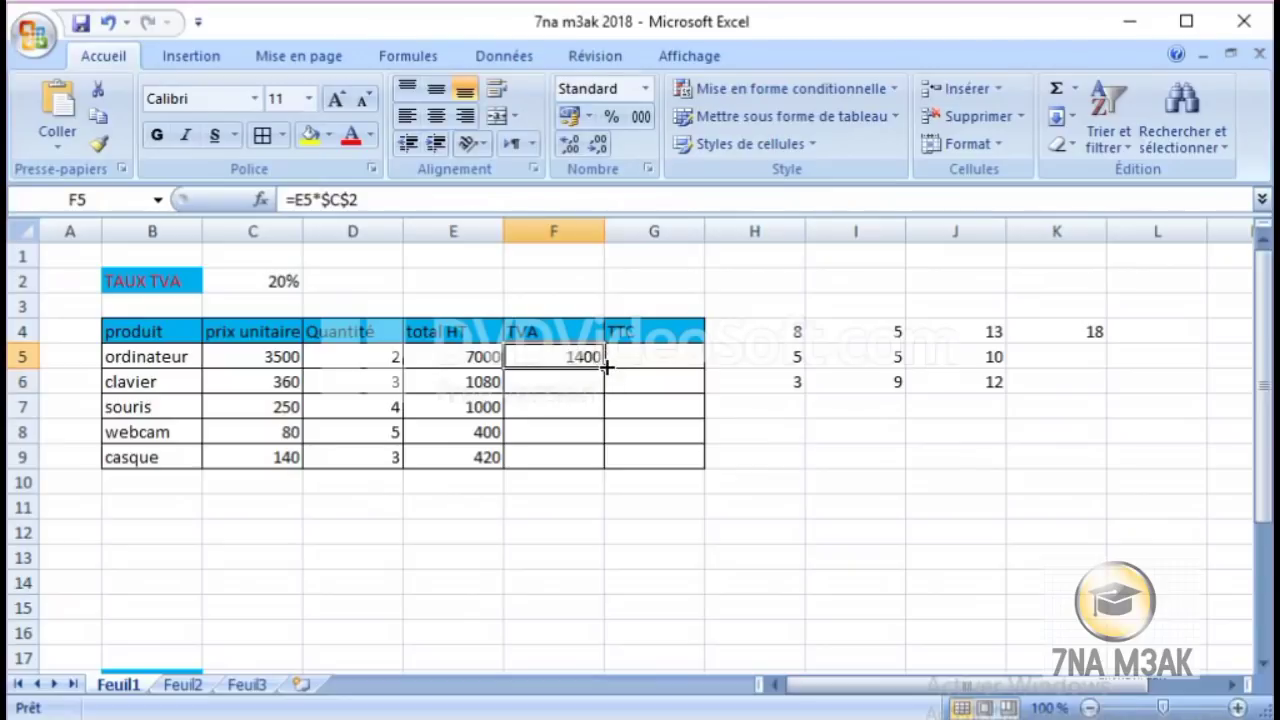
- Fill the =E5*$C$2 formula down to F9 and inspect the copied formulas in F6–F8
left_click_drag(605, 368, 594, 457)
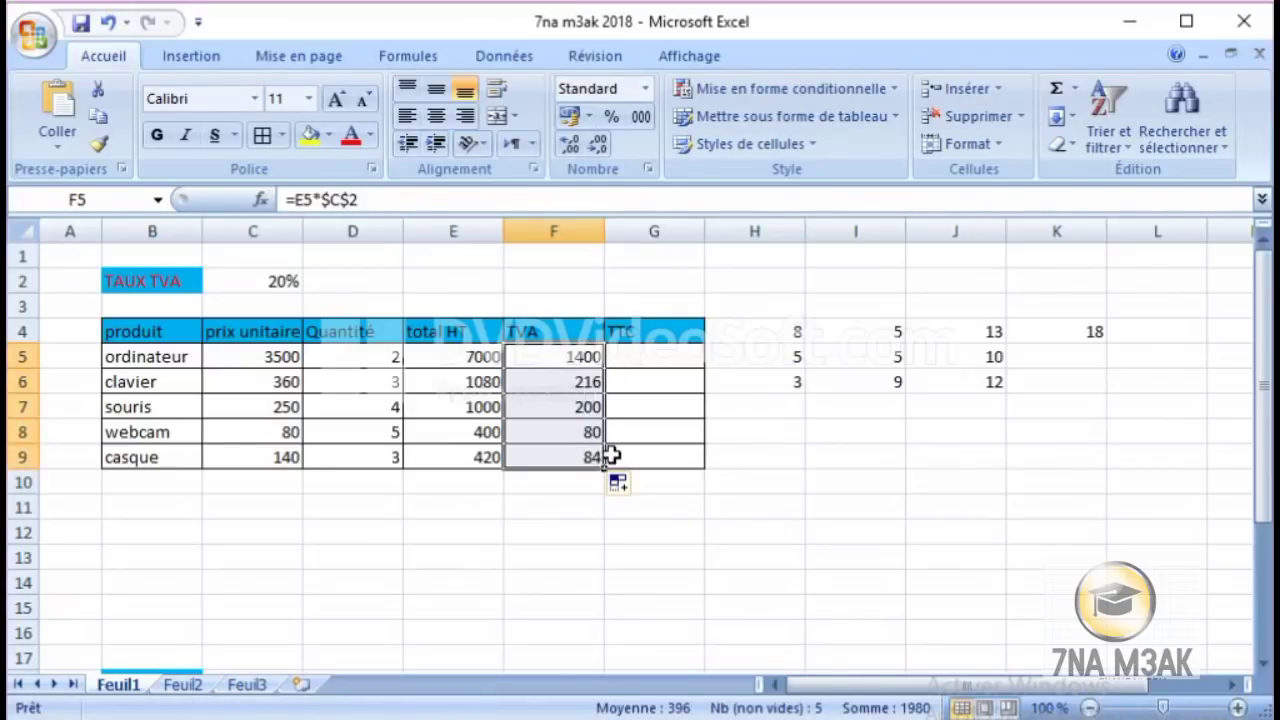
left_click(614, 455)
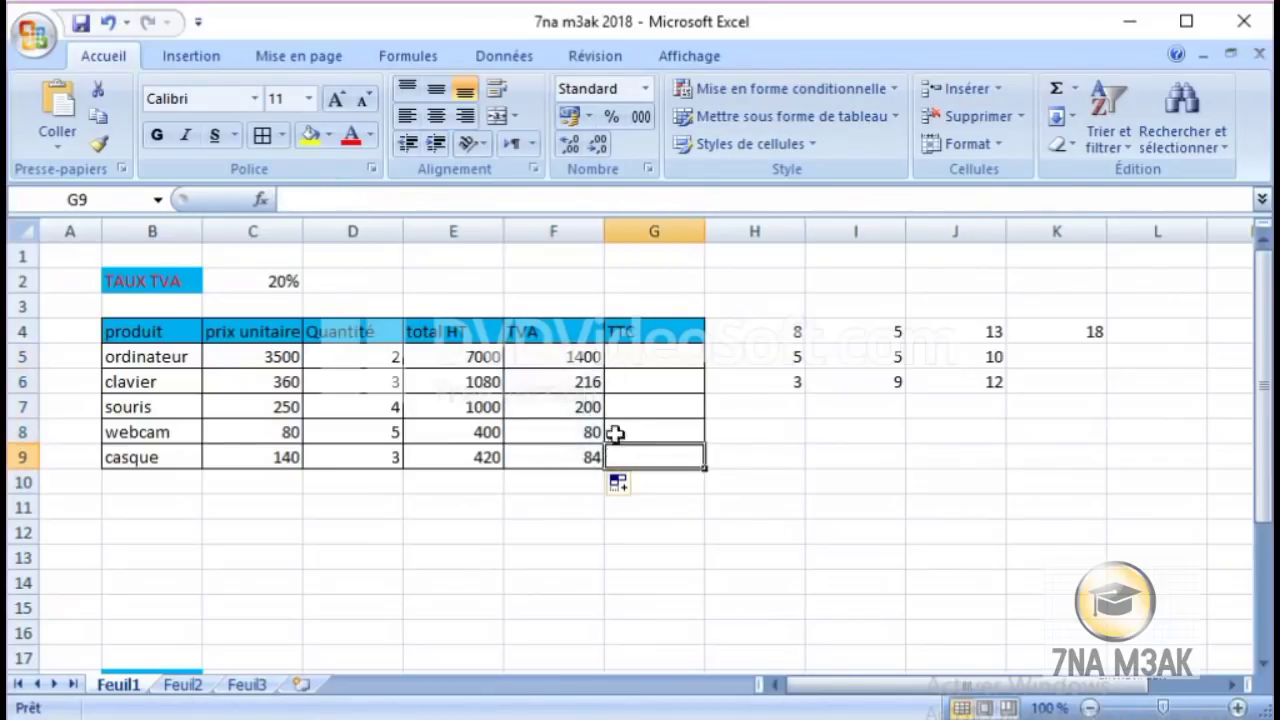
double_click(599, 383)
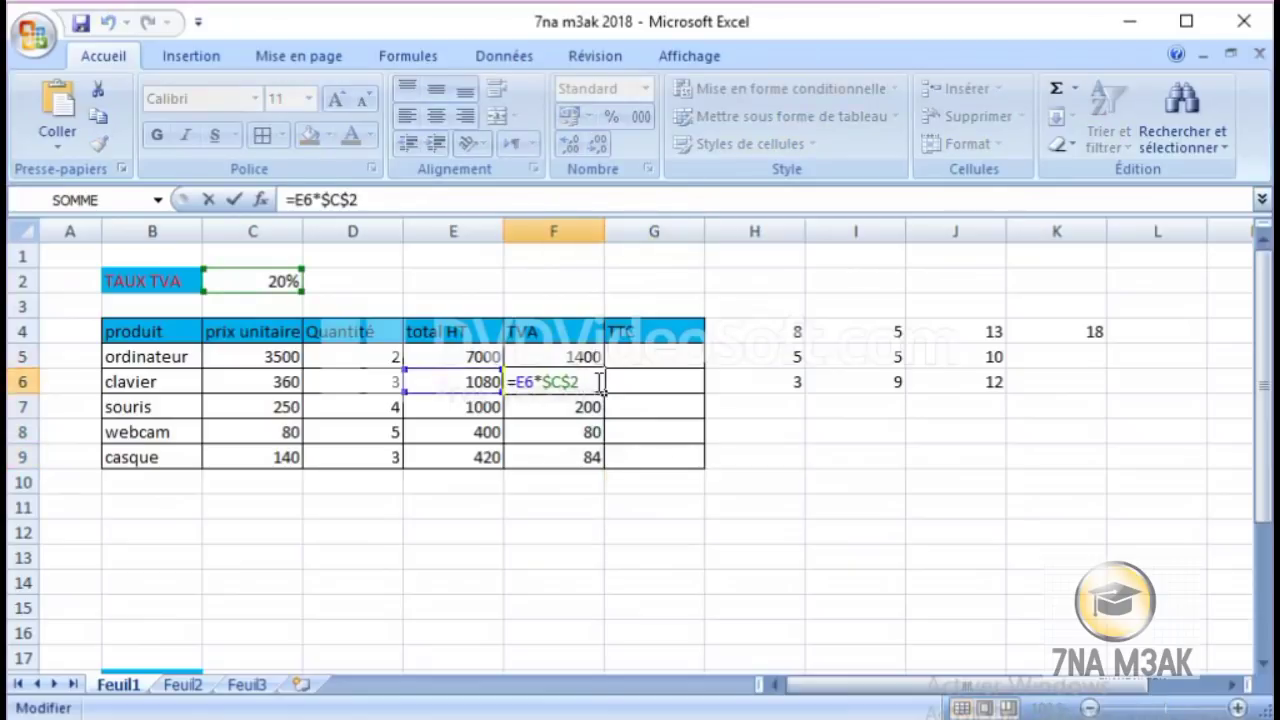
left_click_drag(503, 393, 491, 384)
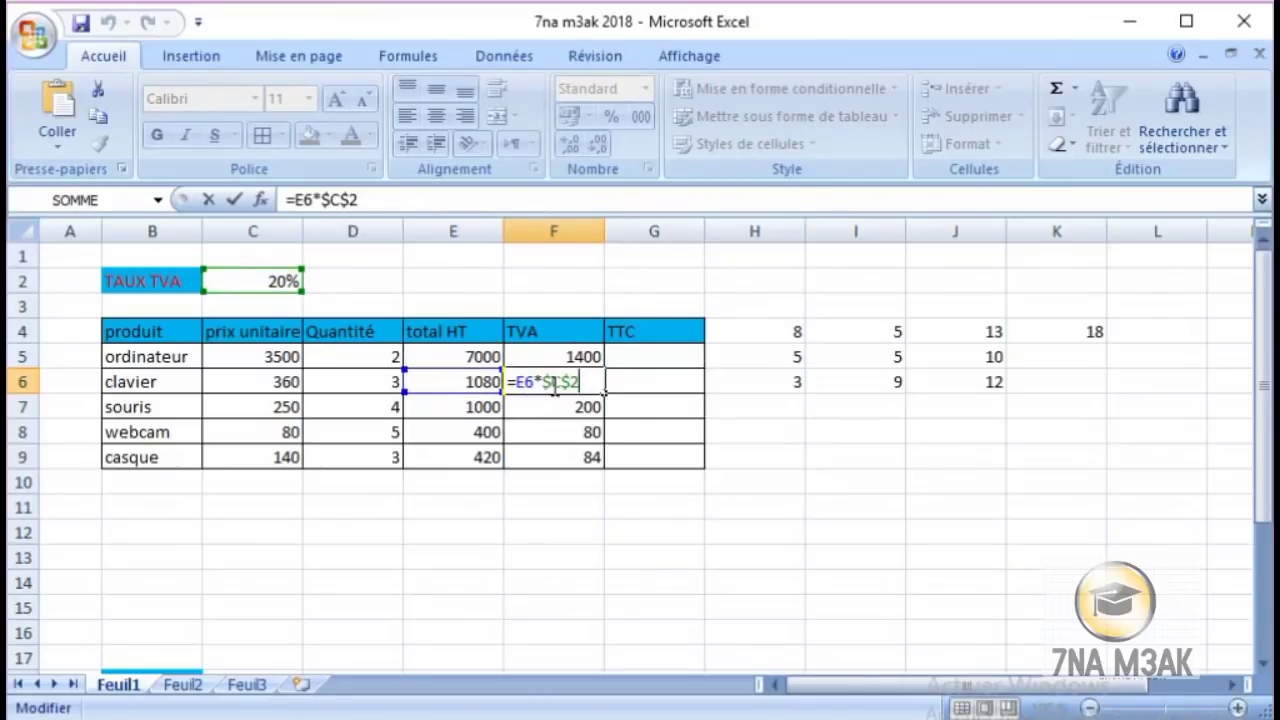
left_click(586, 412)
key("Down")
key("Down")
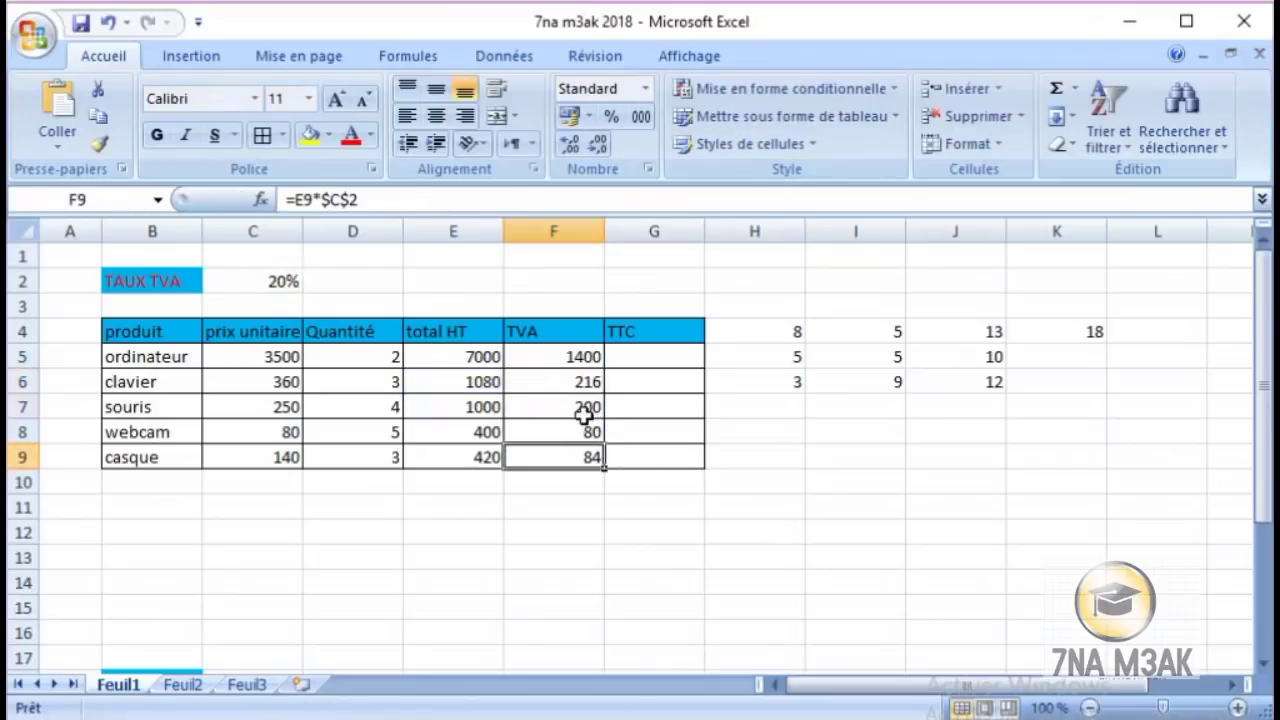
double_click(586, 407)
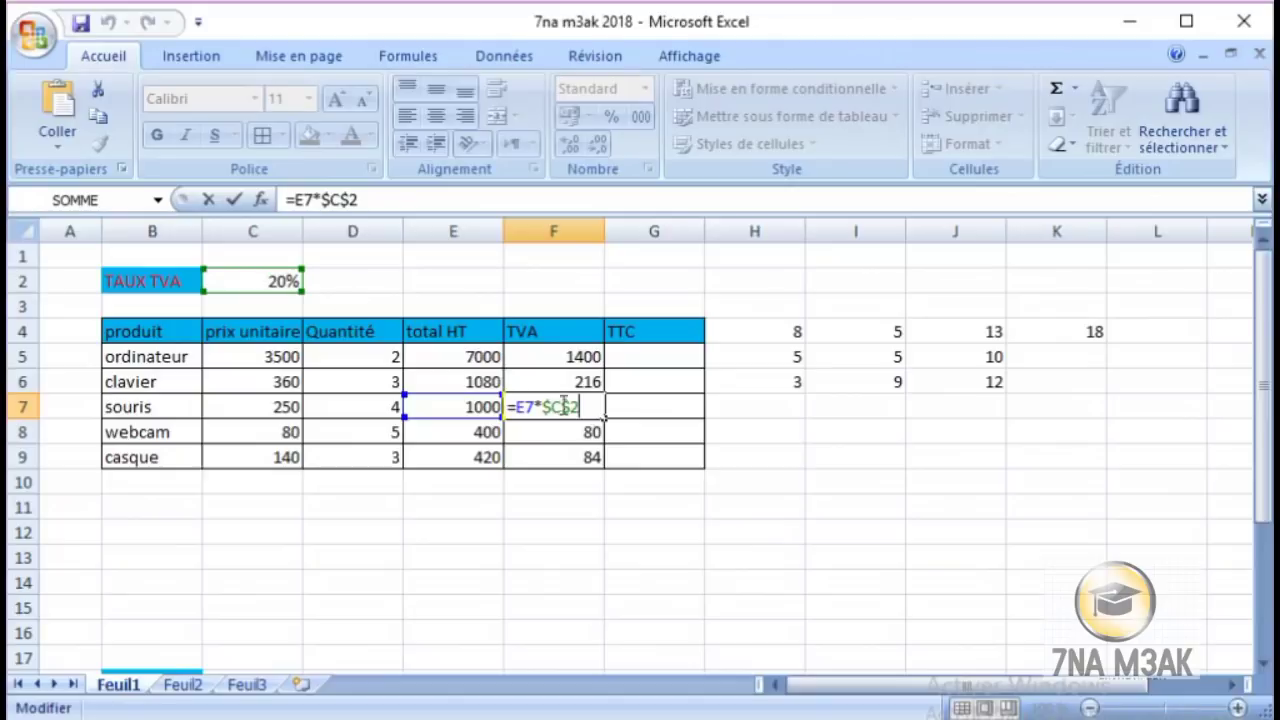
double_click(584, 432)
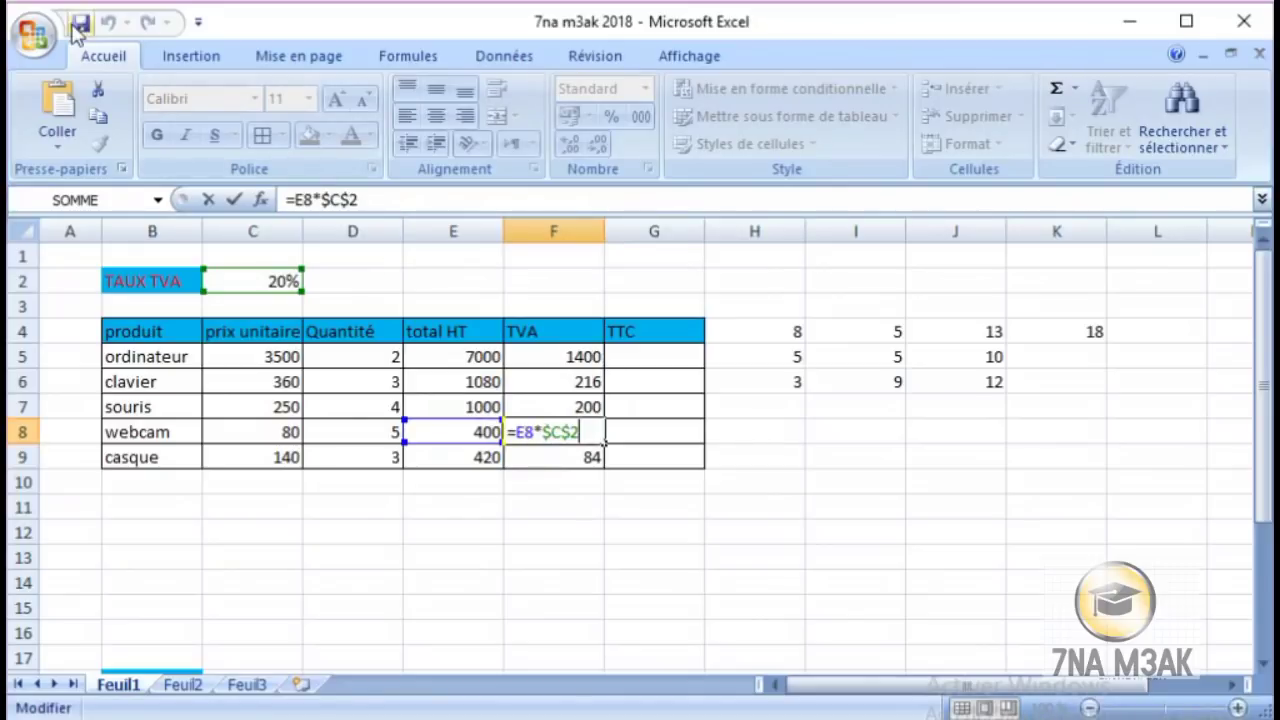
left_click(498, 386)
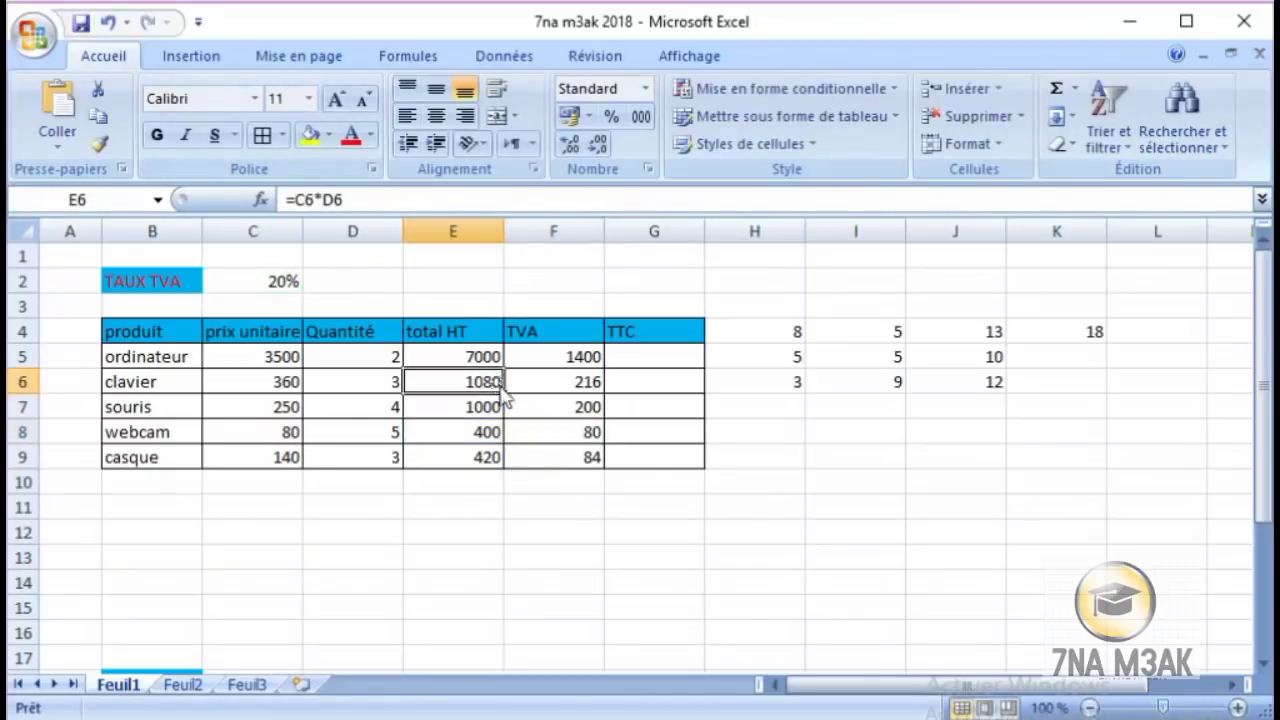
left_click(582, 384)
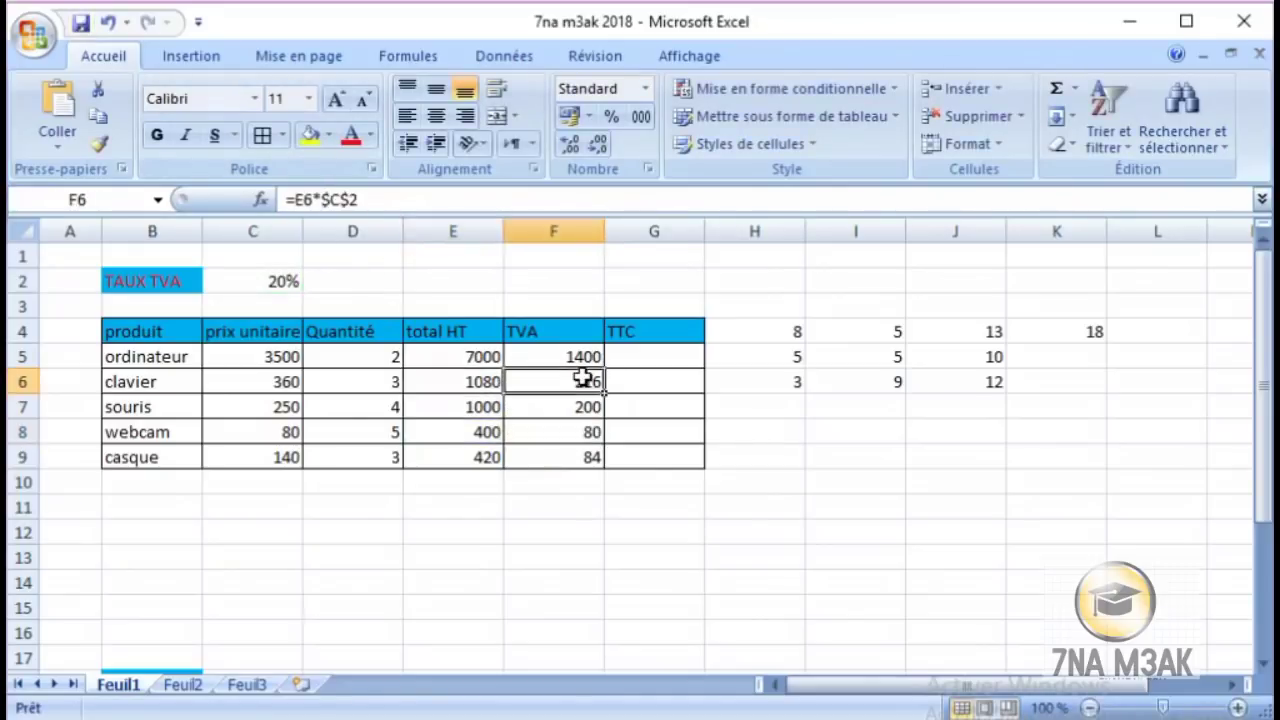
- Undo the fill and the F5 formula, then switch to the PowerPoint slideshow
left_click(107, 22)
left_click(107, 22)
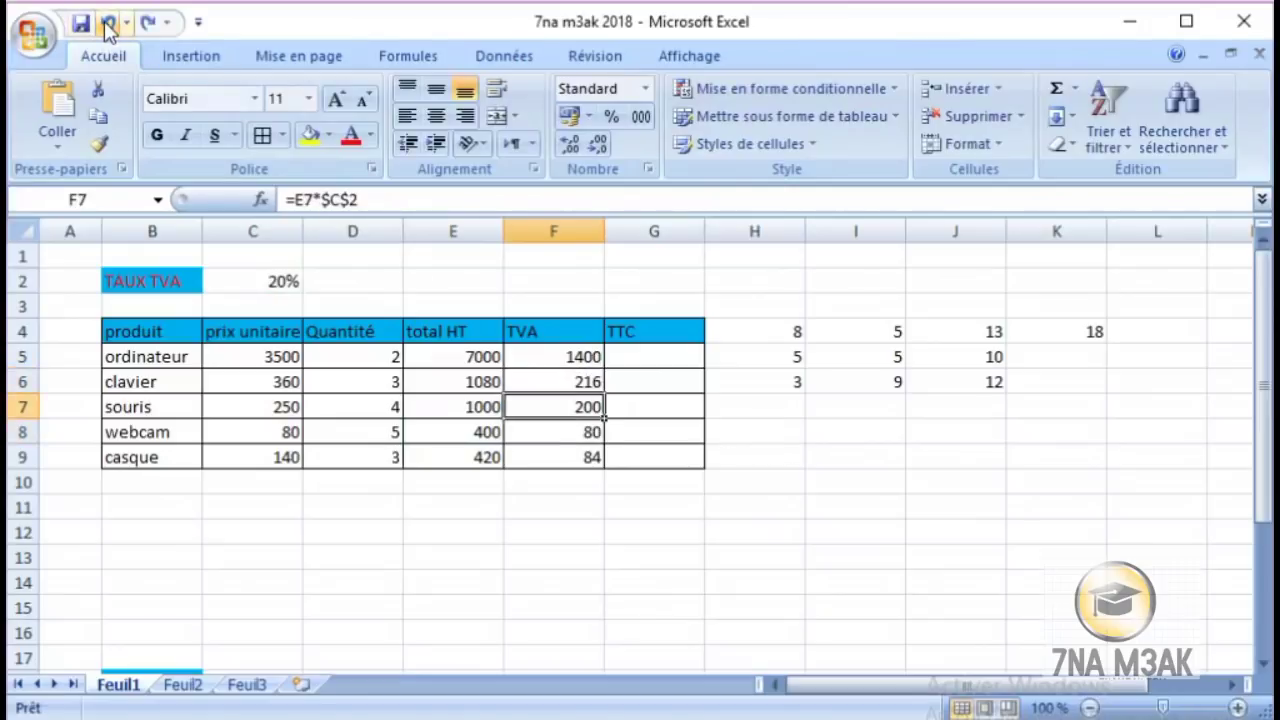
left_click(107, 22)
left_click(107, 22)
left_click(107, 22)
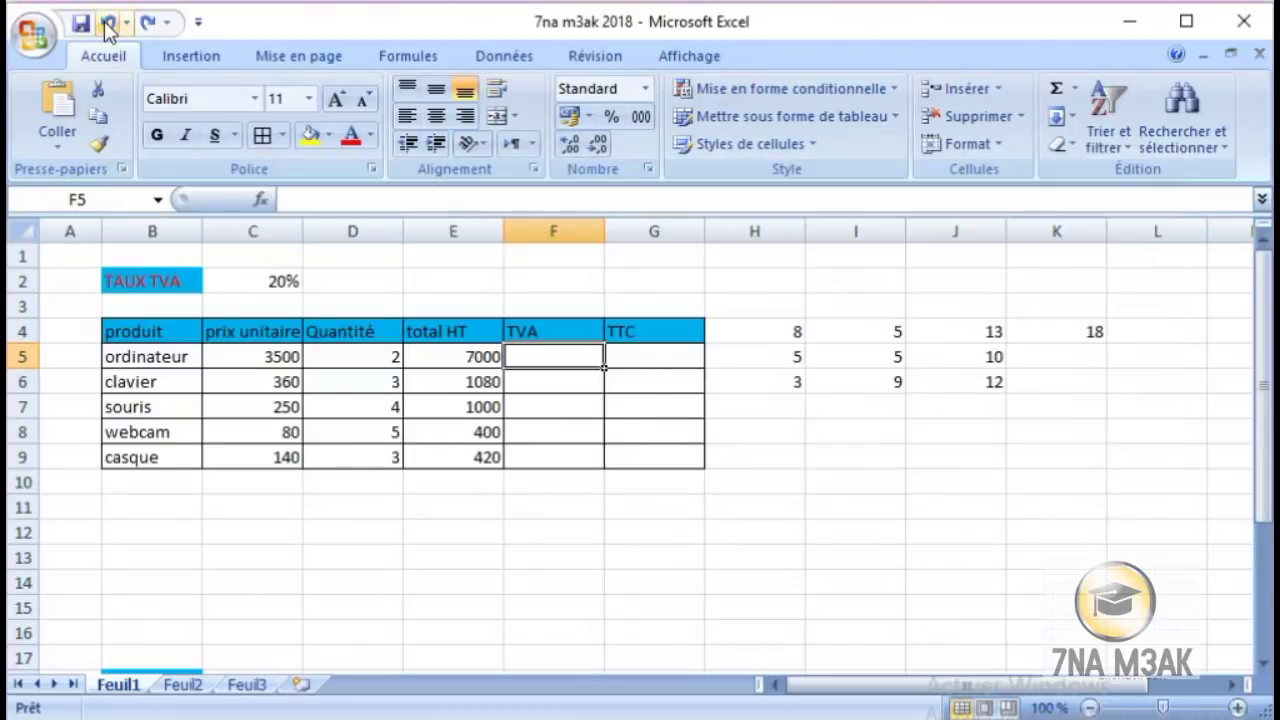
key("alt+Tab")
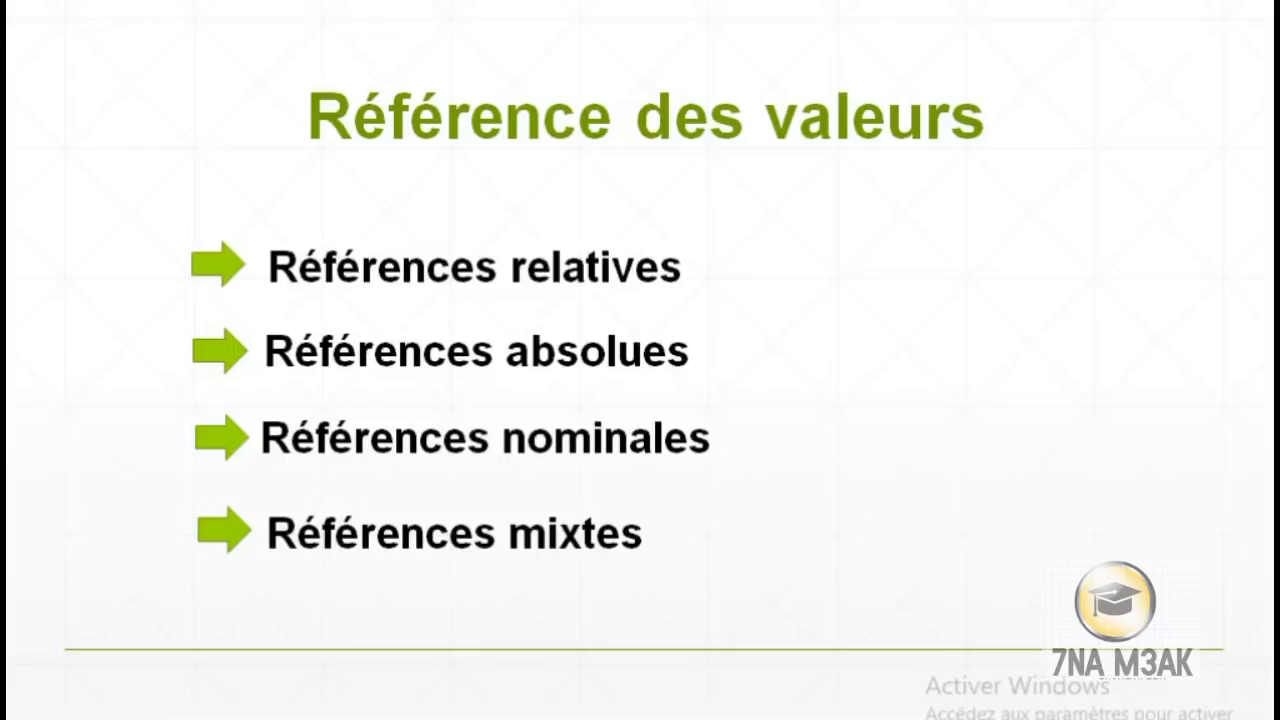
- Switch back to the '7na m3ak 2018' Excel workbook
key("alt+Tab")
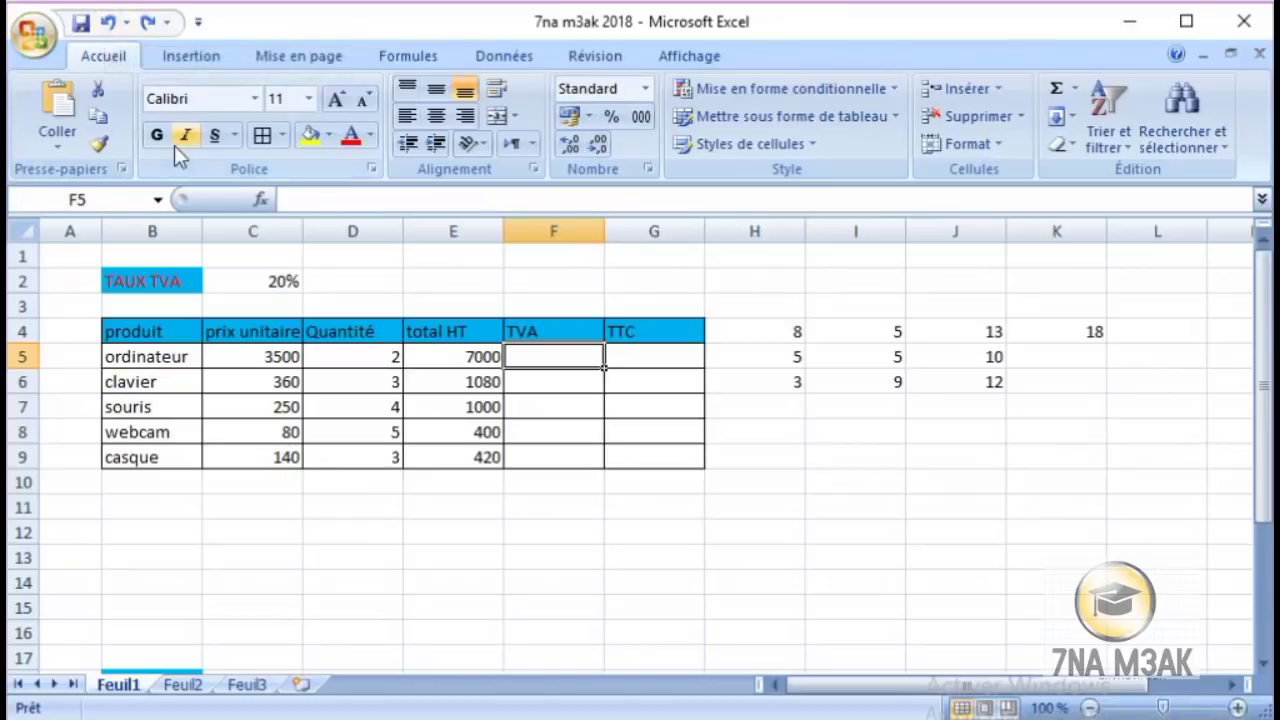
- Define the name TVA for the 20% rate cell C2 via Formules > Définir un nom
left_click(287, 278)
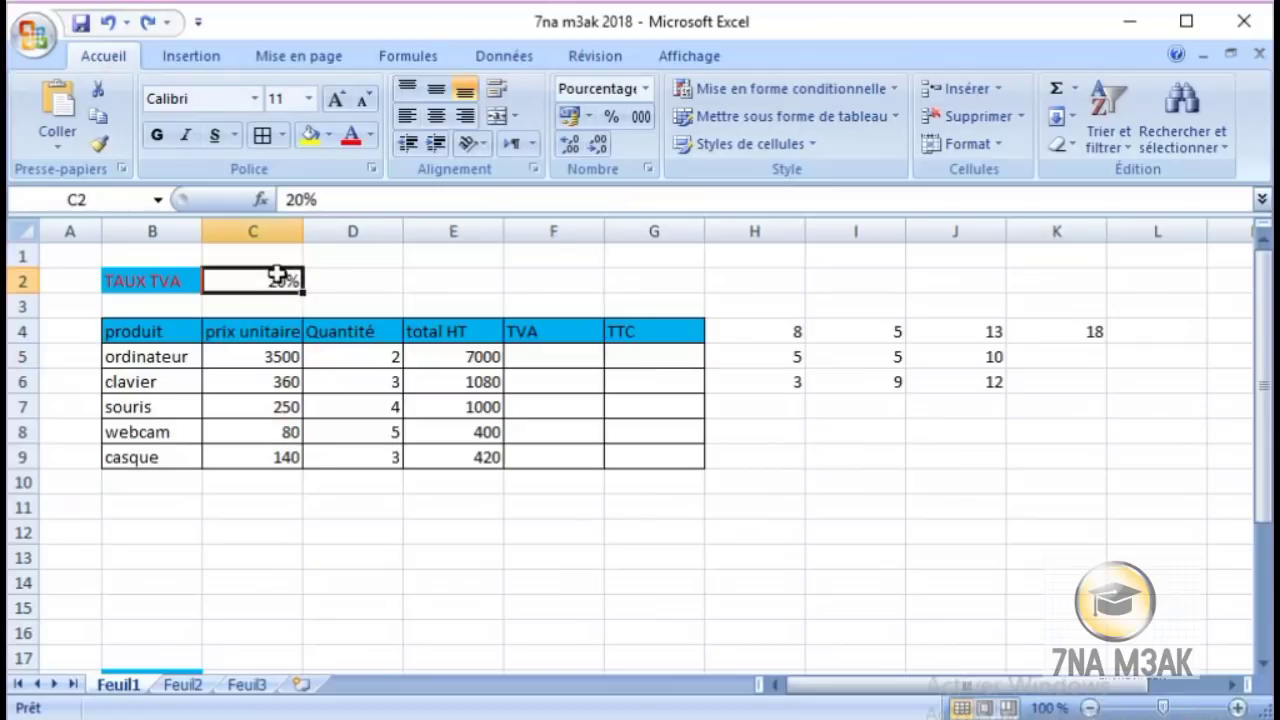
left_click(169, 283)
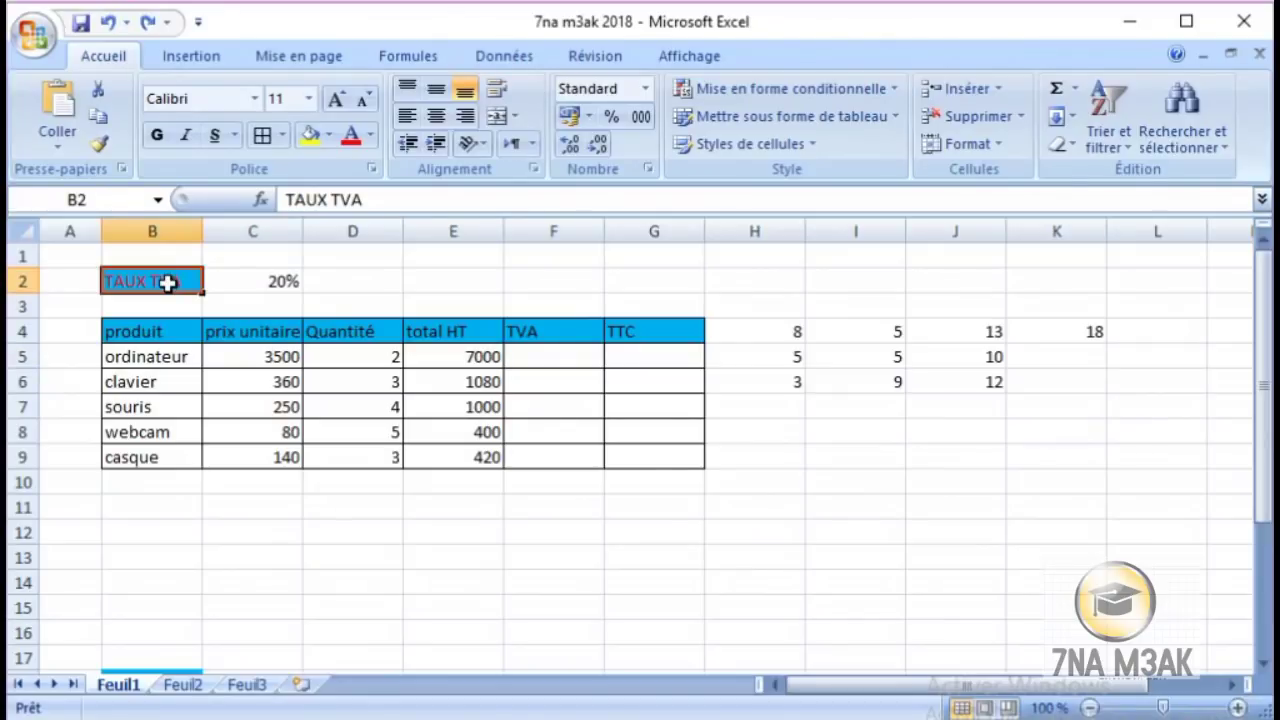
left_click(262, 284)
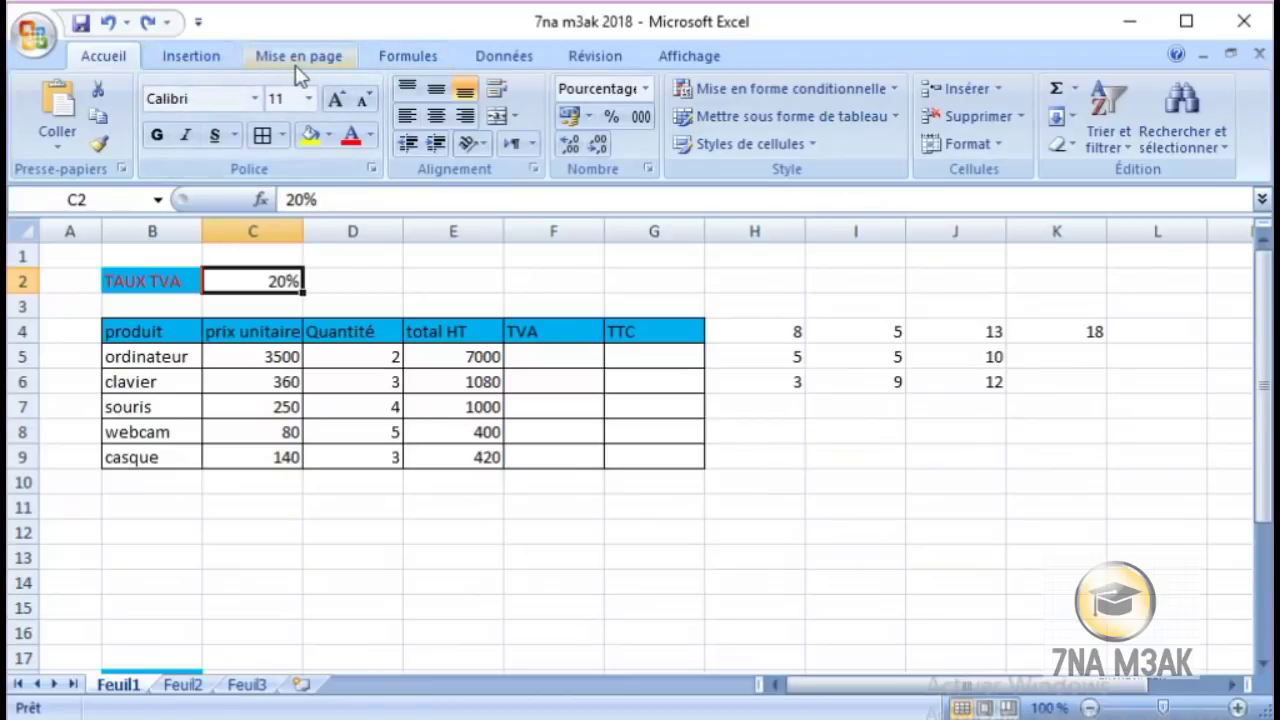
left_click(411, 58)
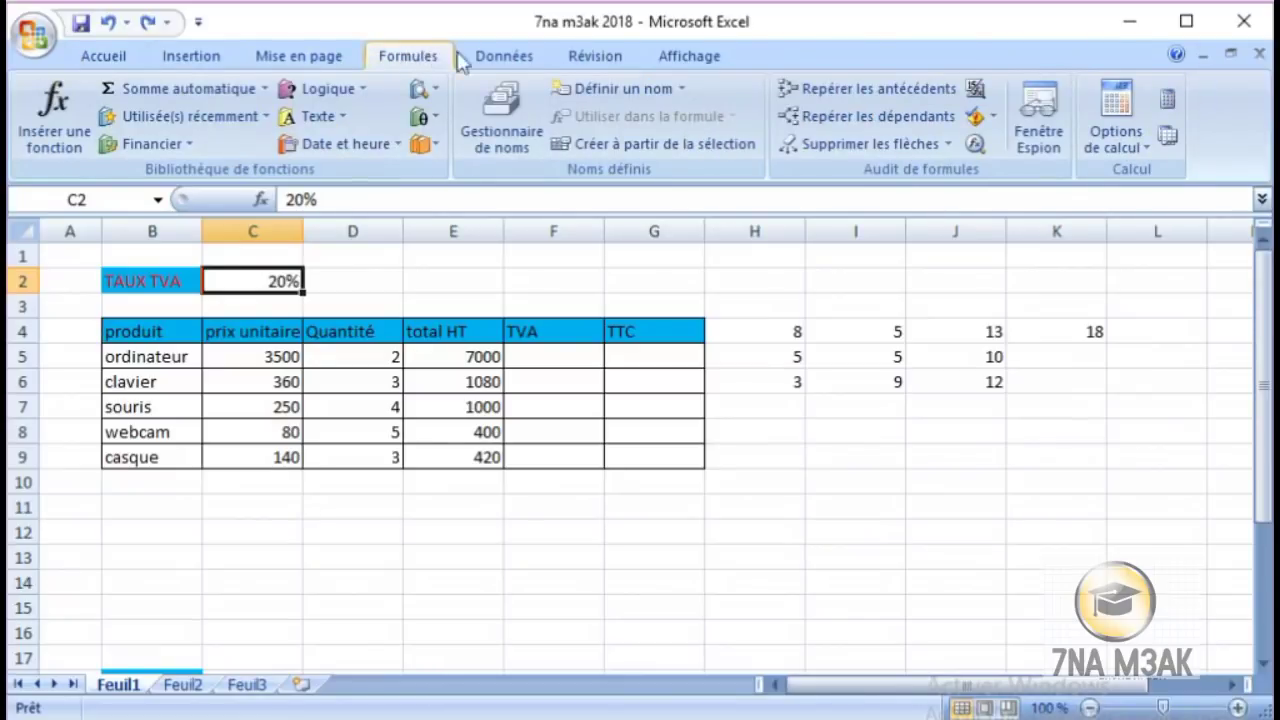
left_click(609, 93)
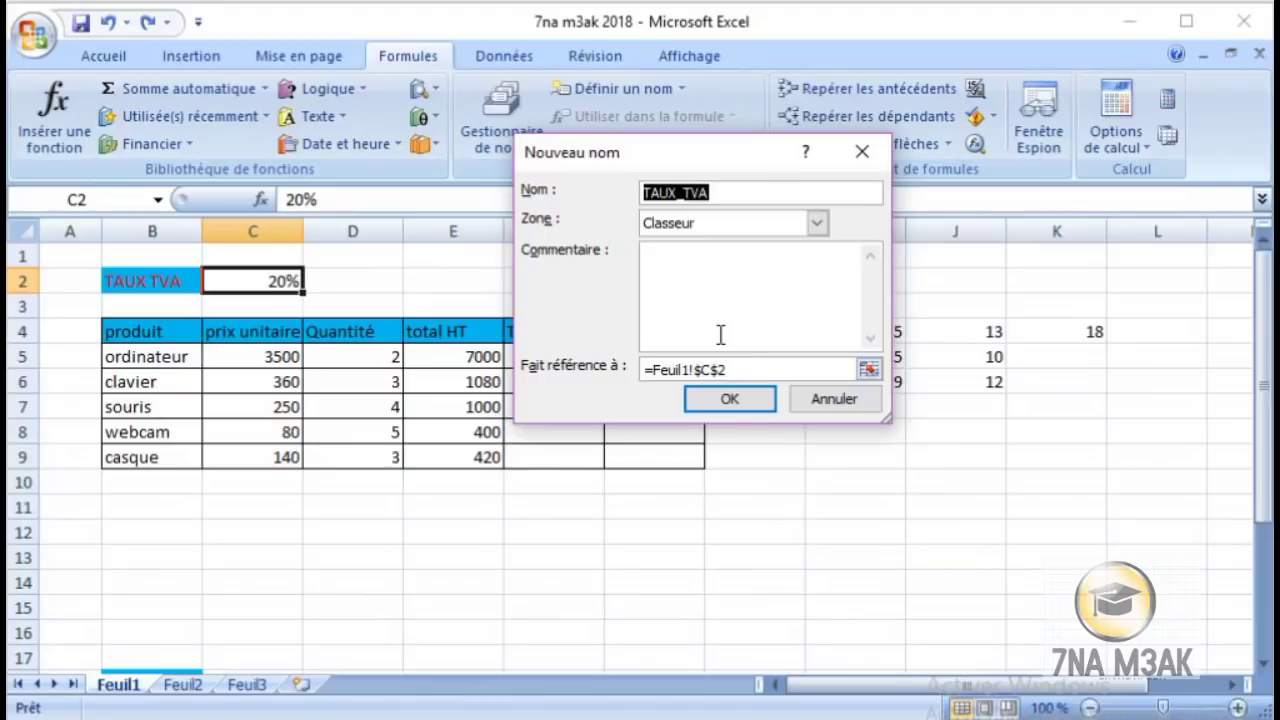
type("TVA")
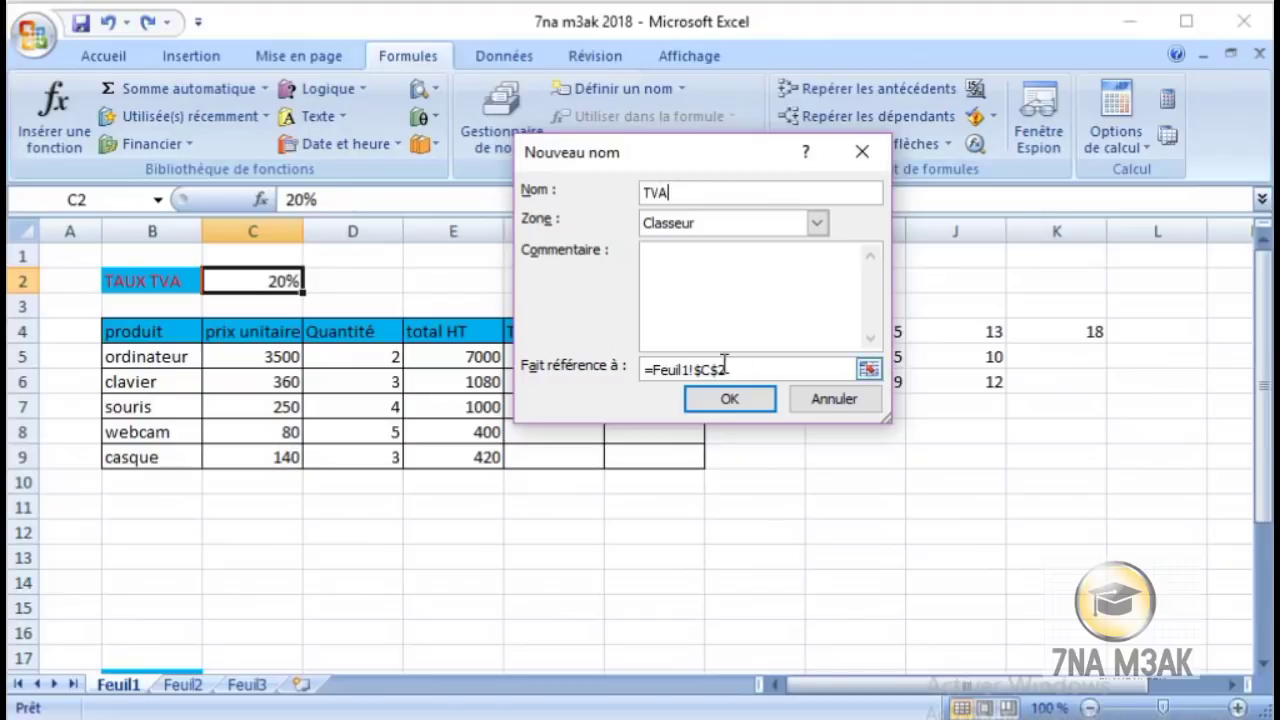
left_click(731, 398)
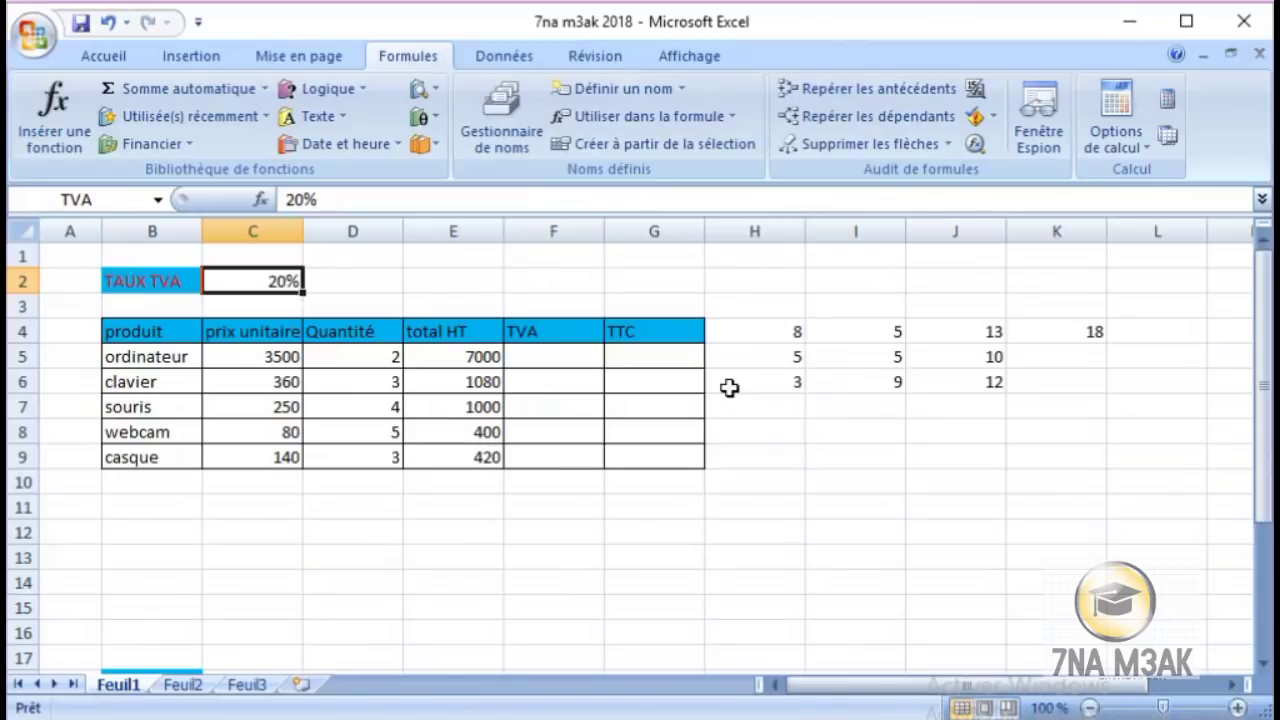
- Enter =E5*TVA in F5 and fill it down to F9 (1400, 216, 200, 80, 84)
left_click(593, 361)
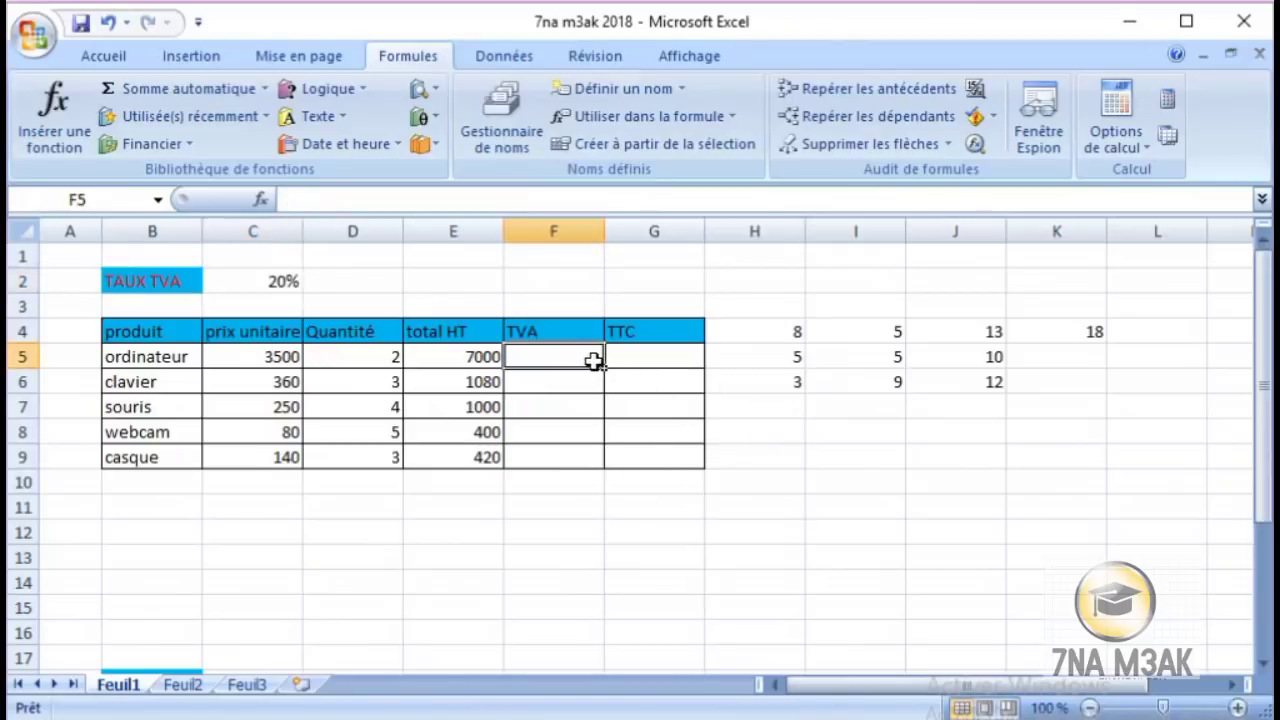
type("=")
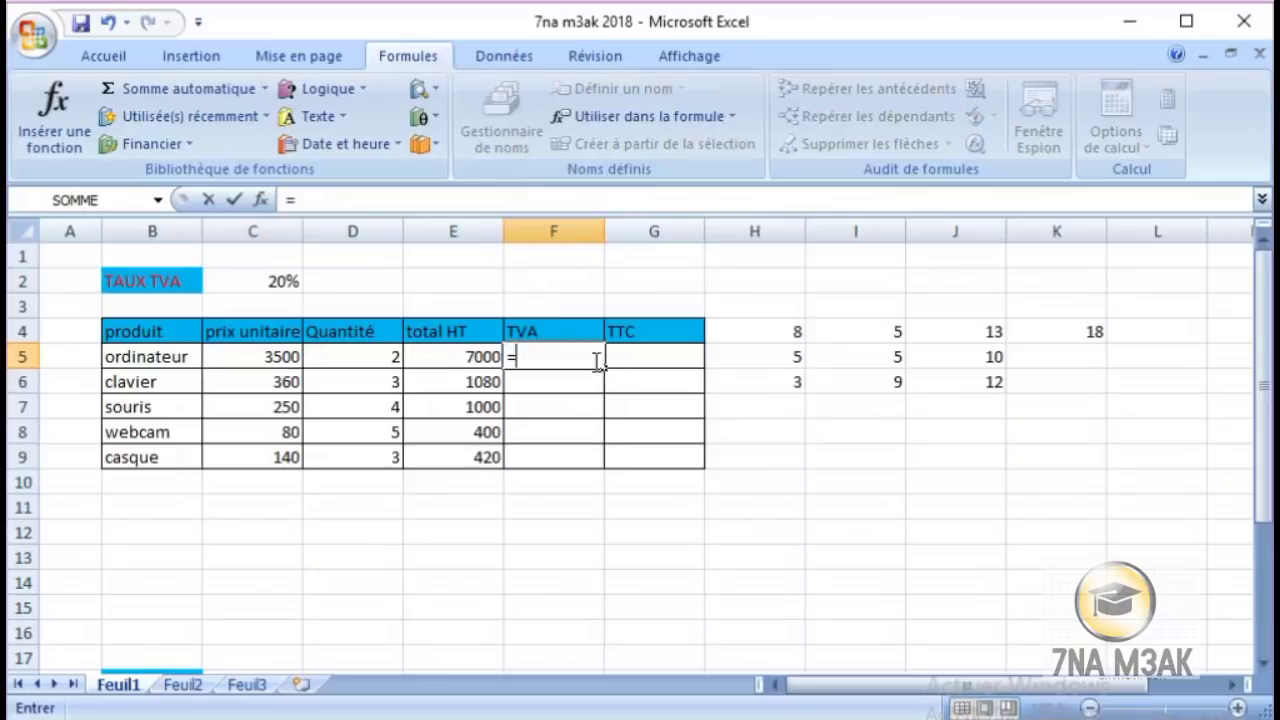
left_click(430, 361)
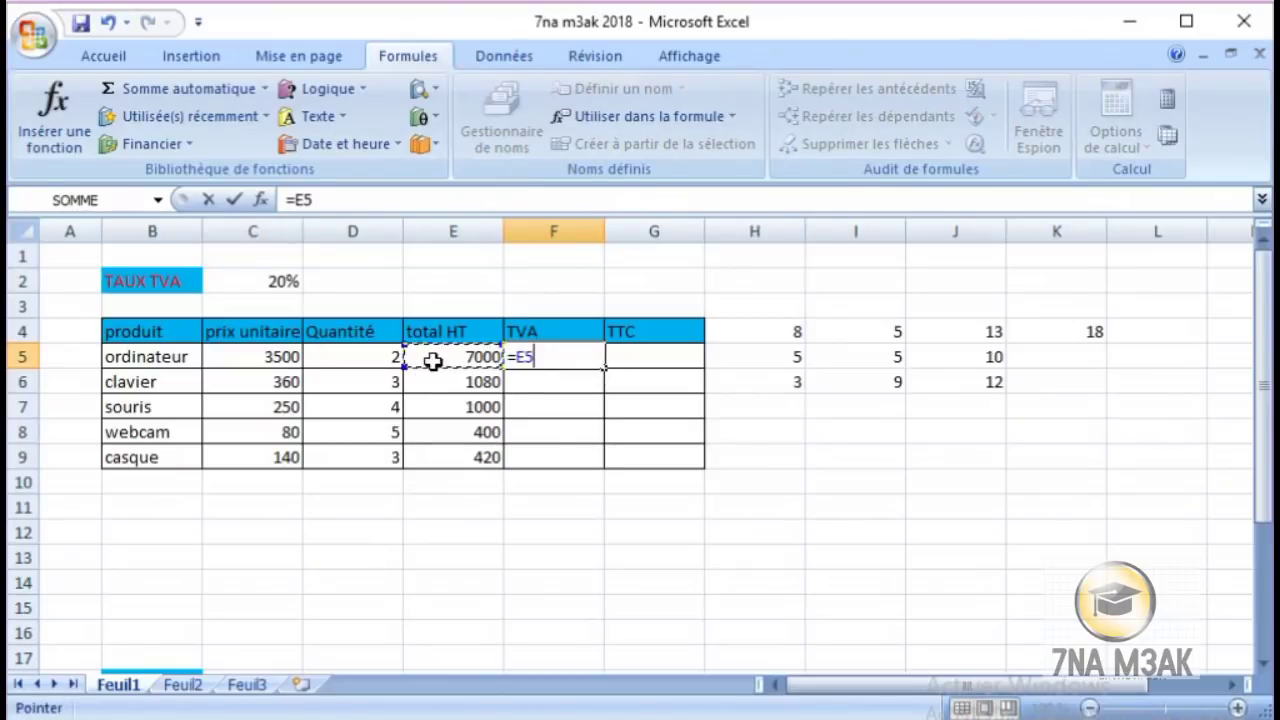
type("*")
type("tv")
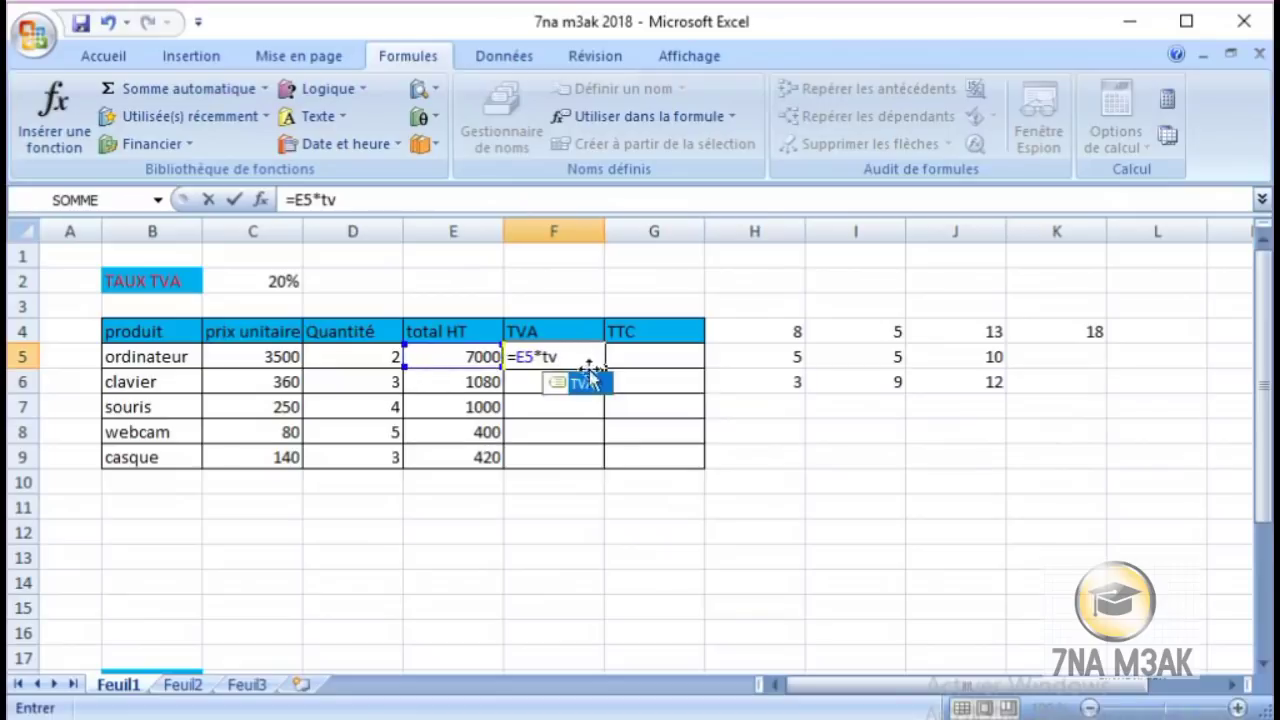
double_click(590, 384)
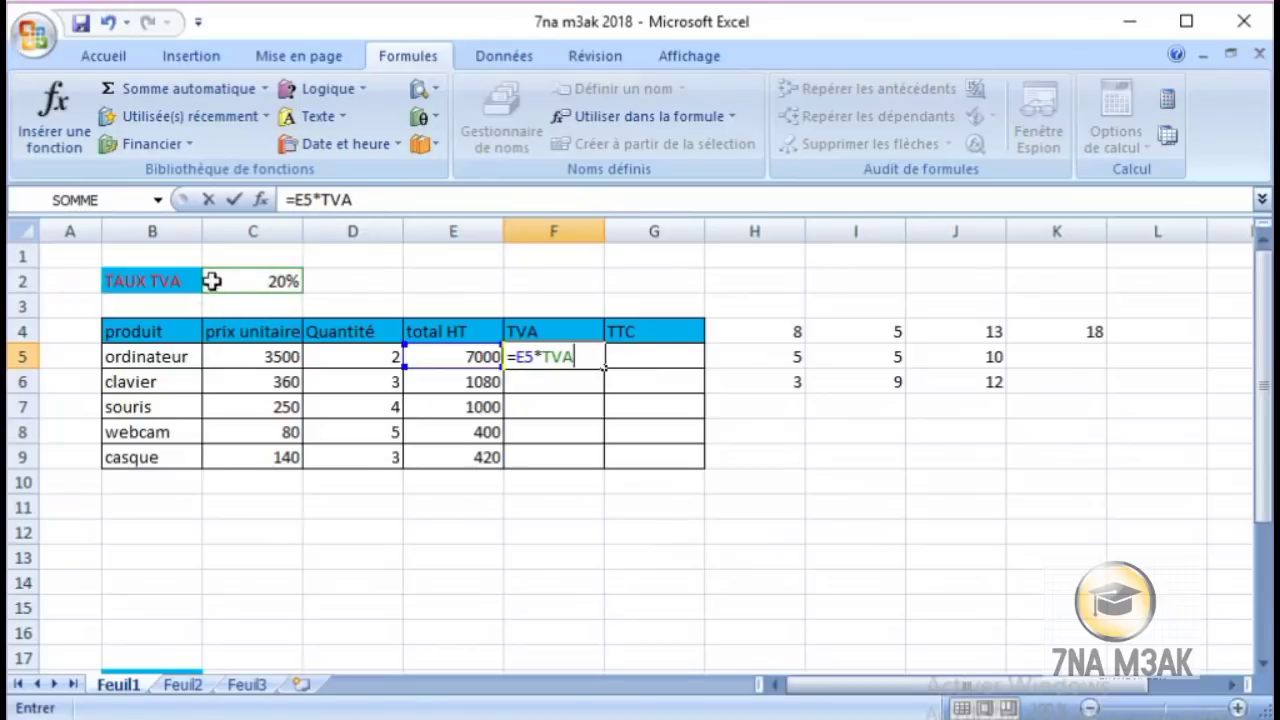
key("Return")
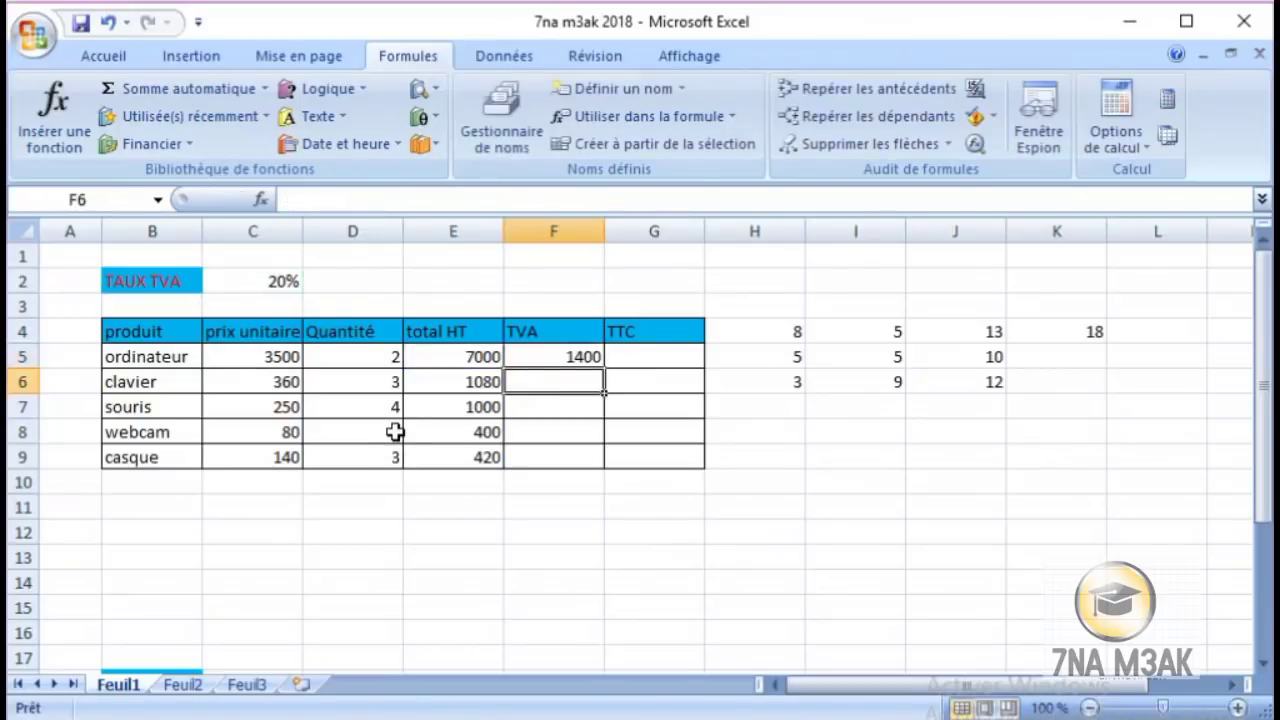
left_click(568, 358)
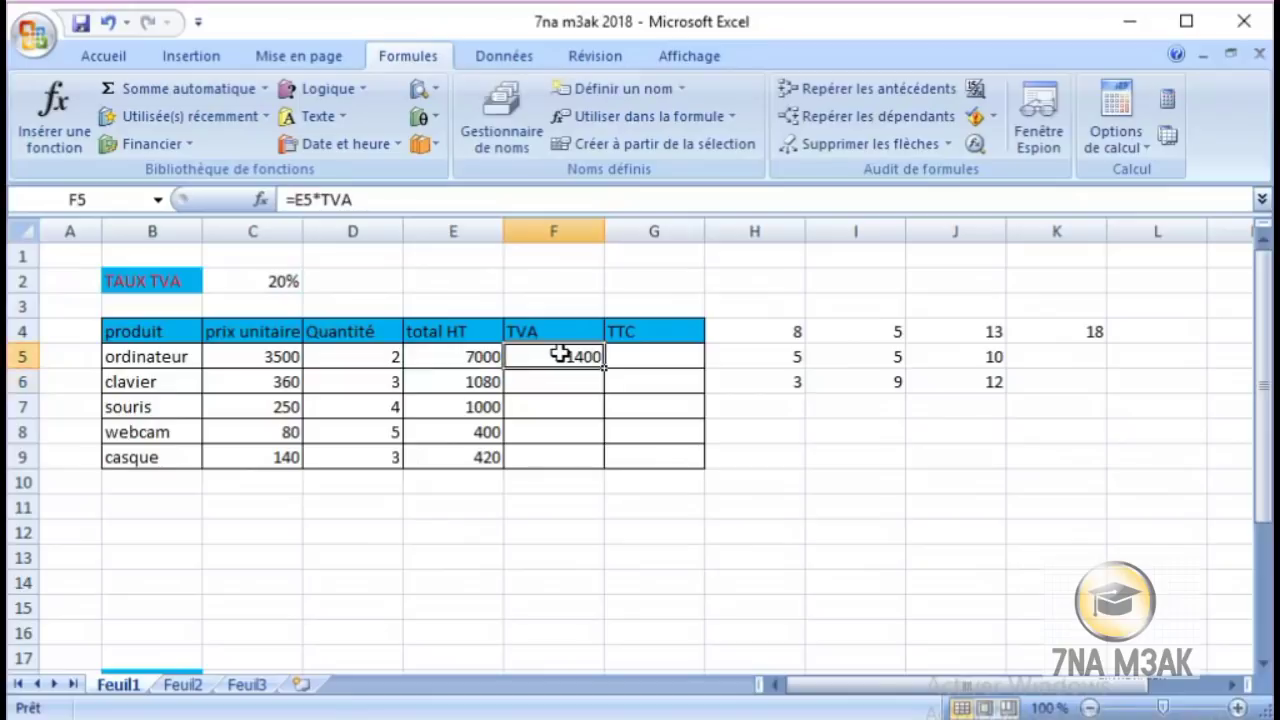
mouse_move(603, 367)
left_mouse_down()
mouse_move(596, 460)
mouse_move(600, 440)
mouse_move(607, 468)
left_mouse_up()
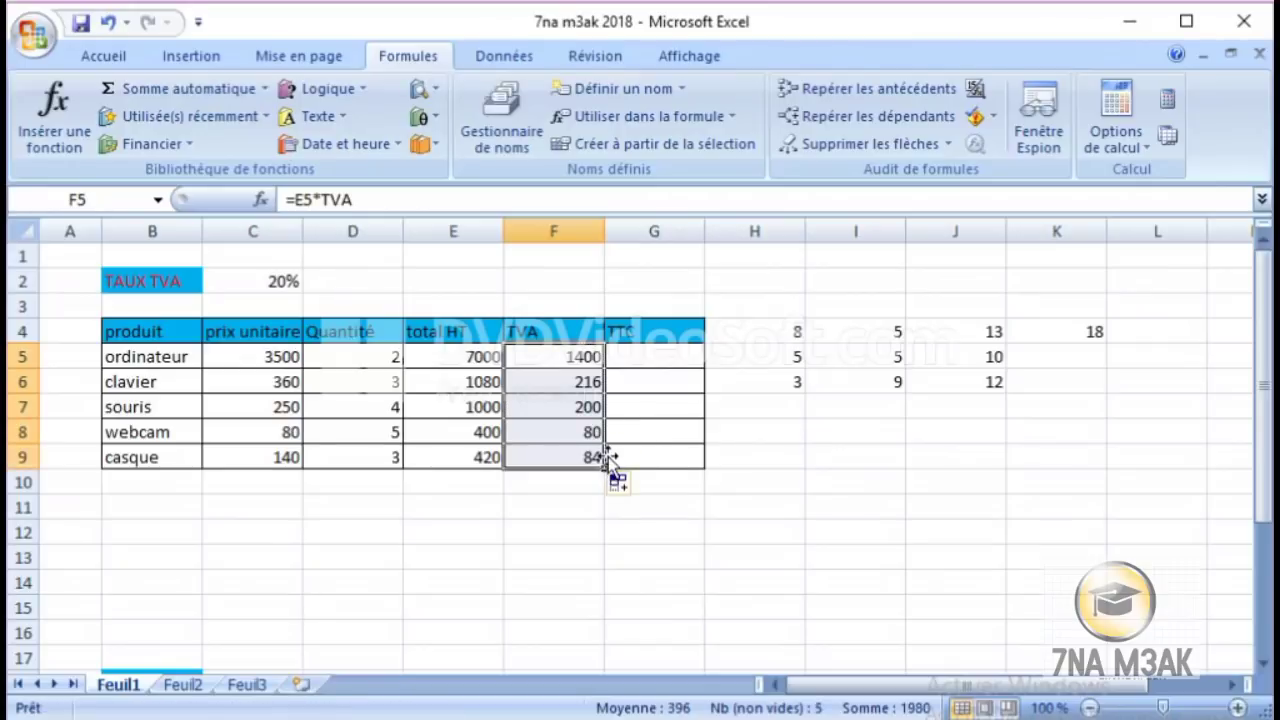
double_click(586, 382)
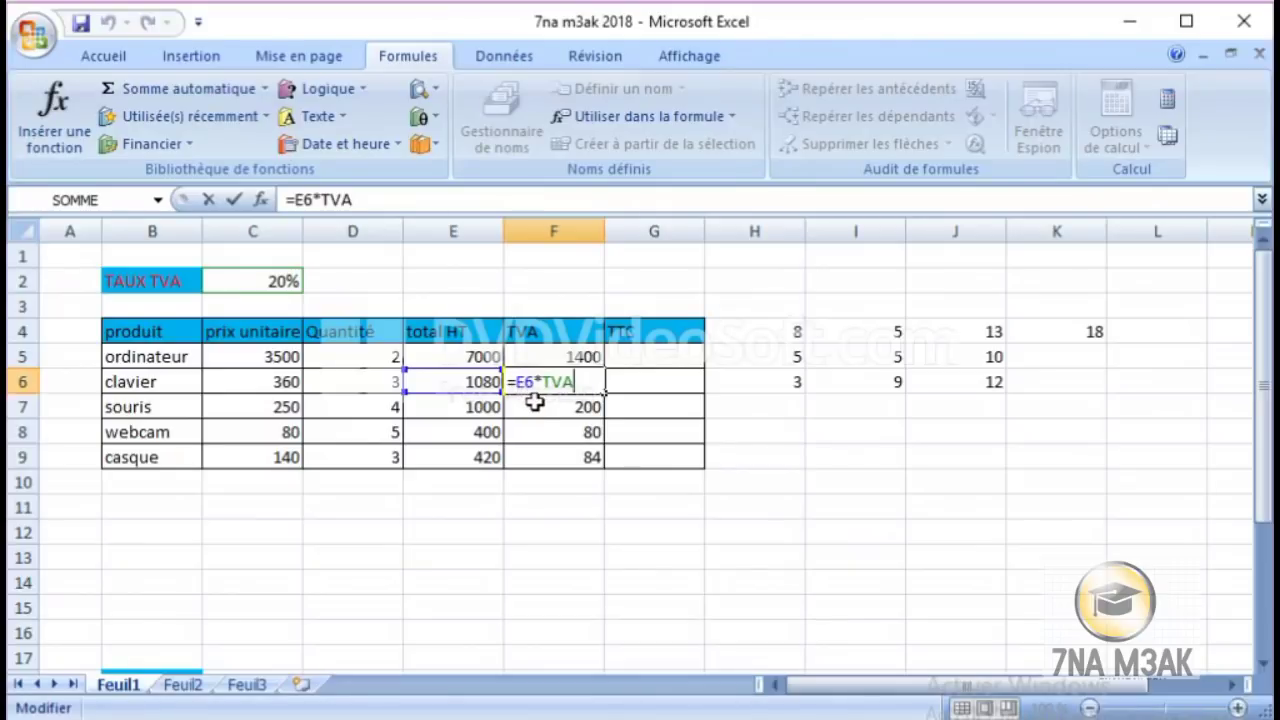
left_click(535, 402)
double_click(535, 402)
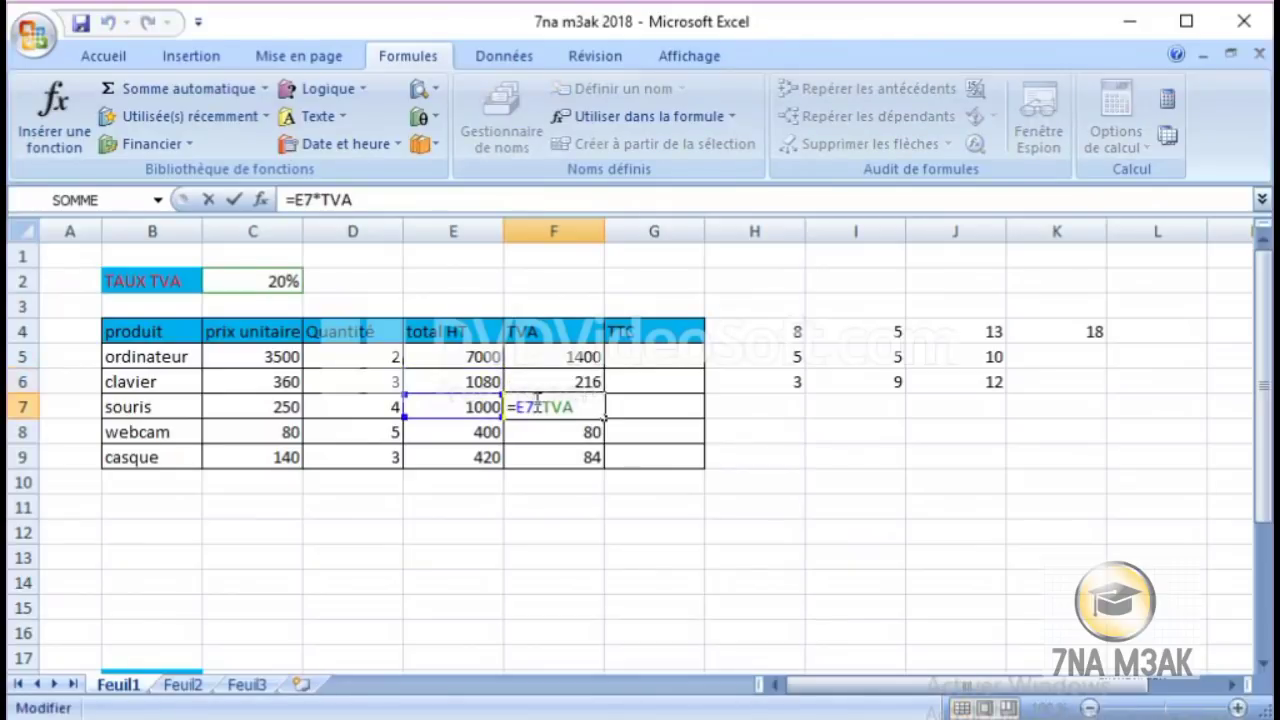
double_click(537, 427)
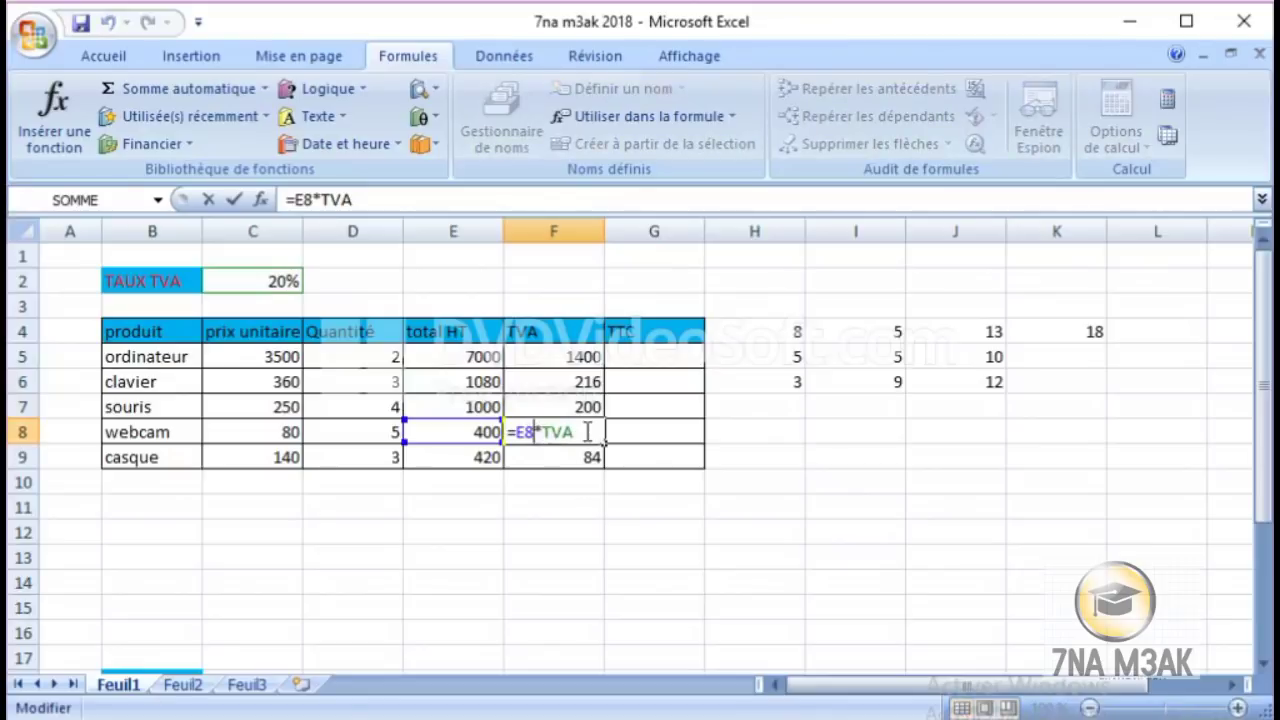
double_click(568, 406)
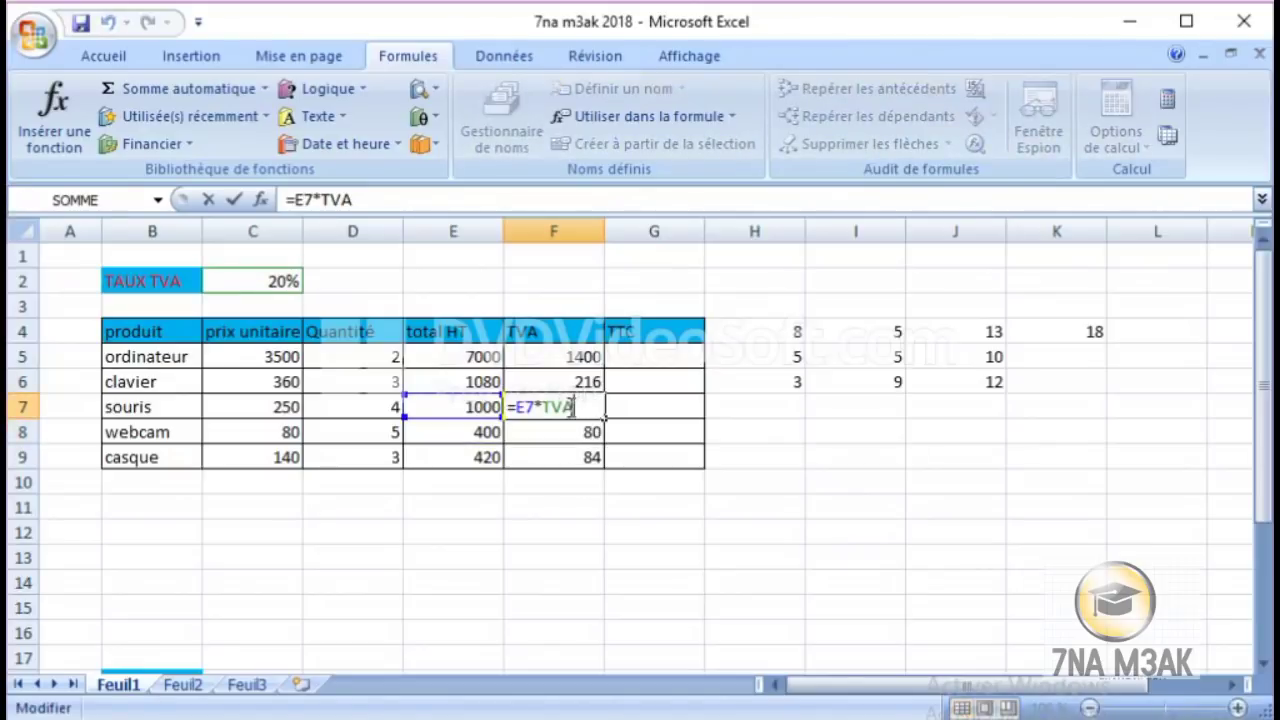
double_click(583, 455)
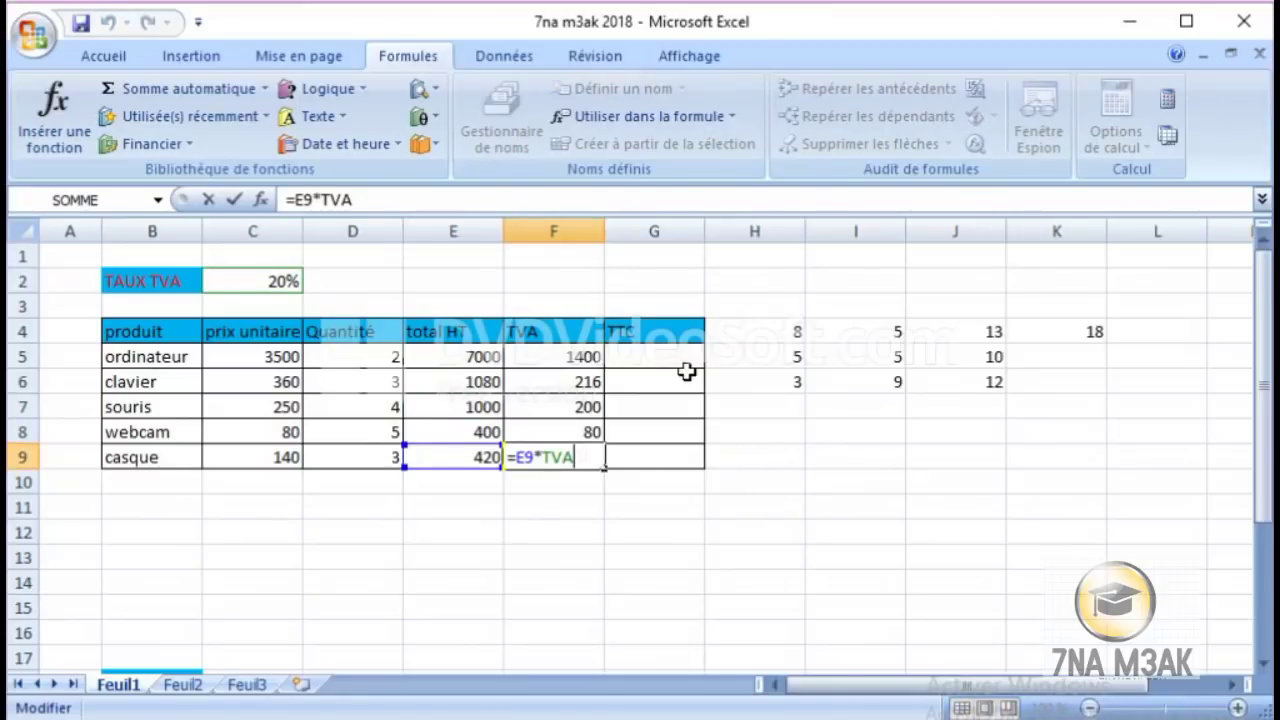
left_click(688, 362)
double_click(688, 362)
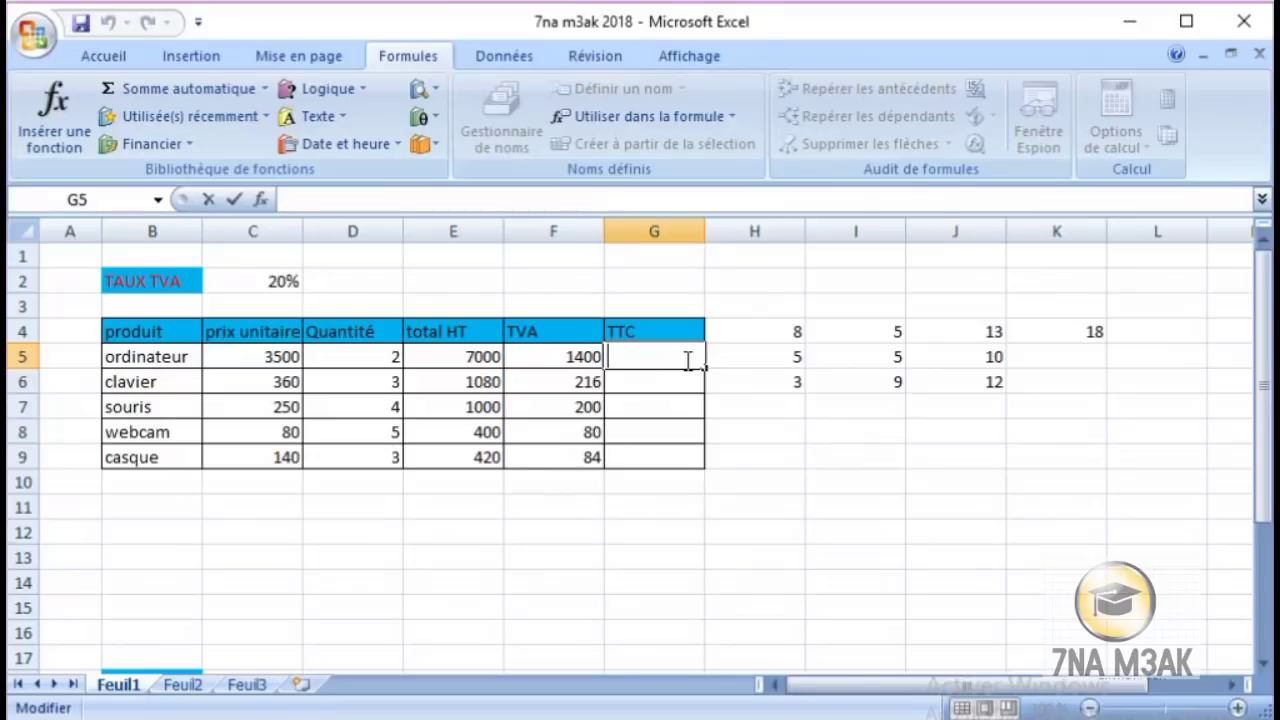
- Enter =E5+F5 in G5, fill it to G9 (8400 to 504), then return to the slideshow
type("=")
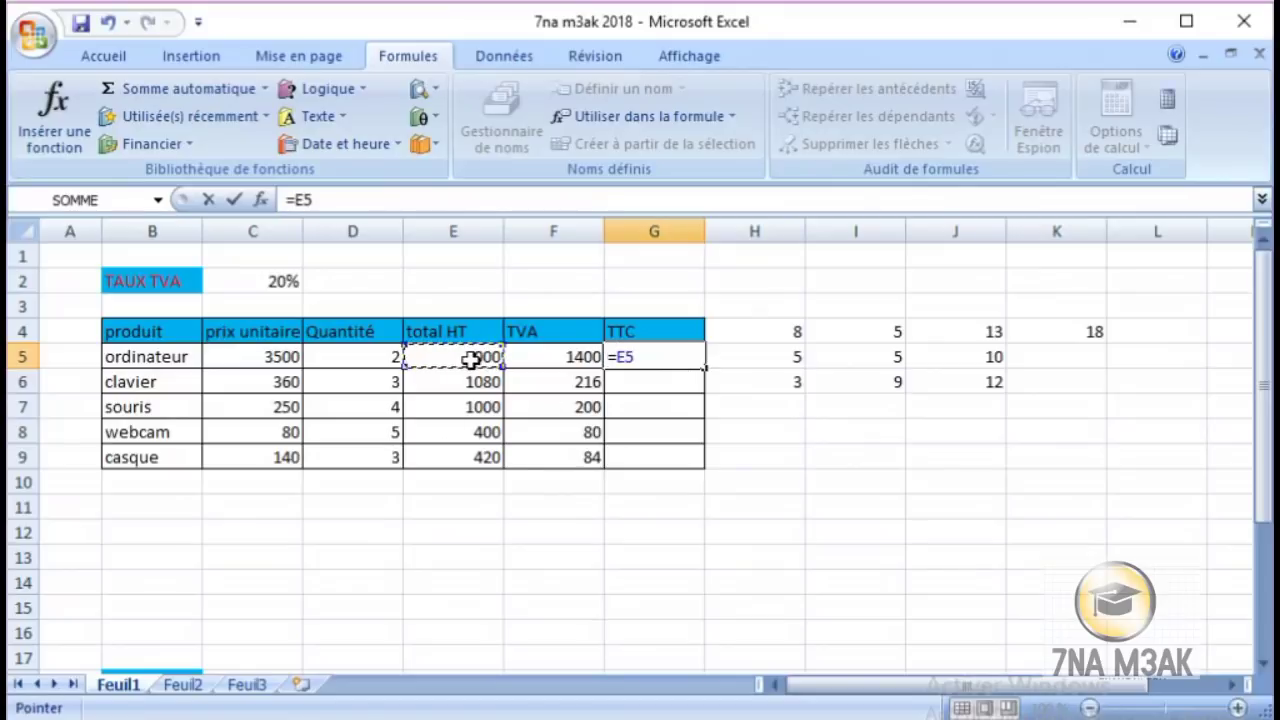
type("+")
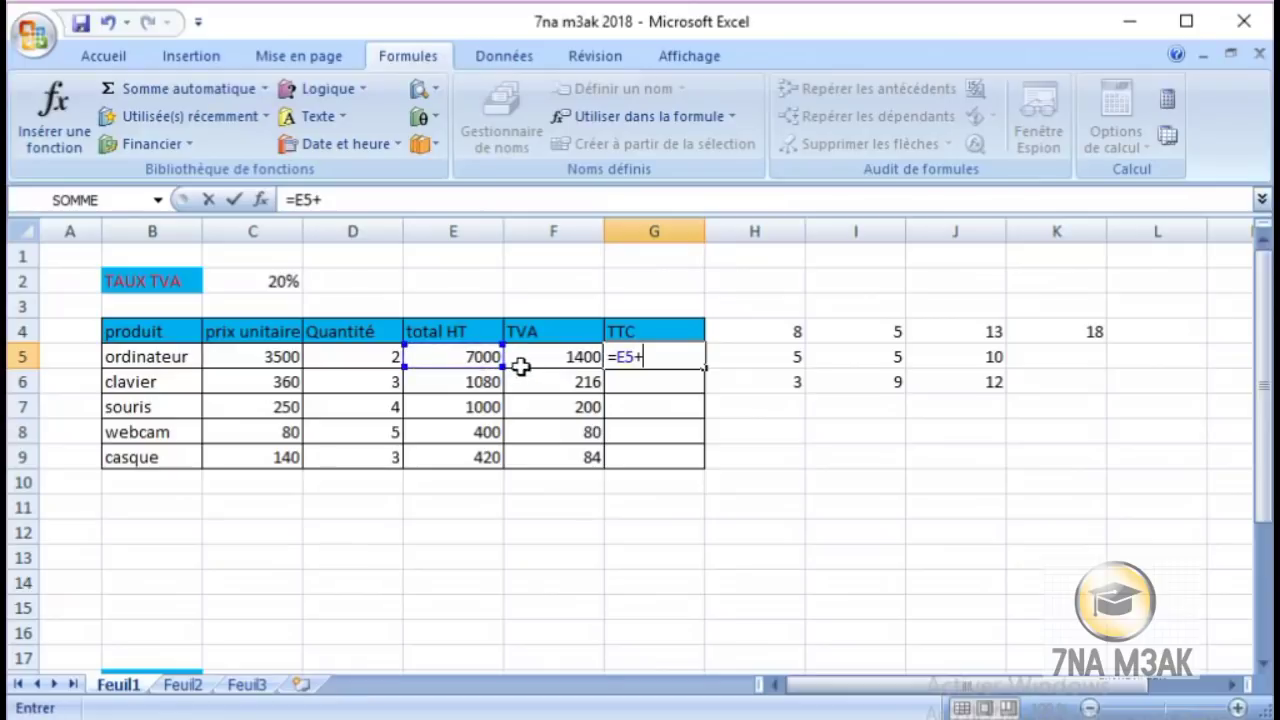
left_click(521, 364)
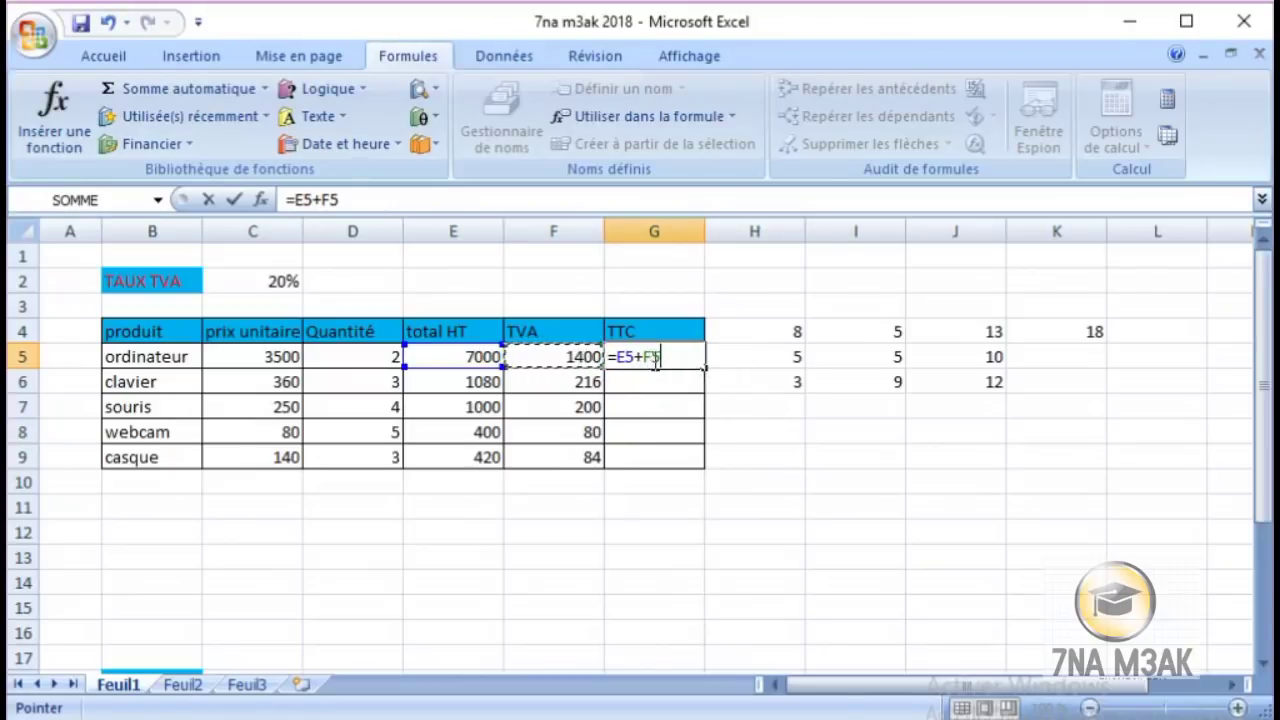
key("Return")
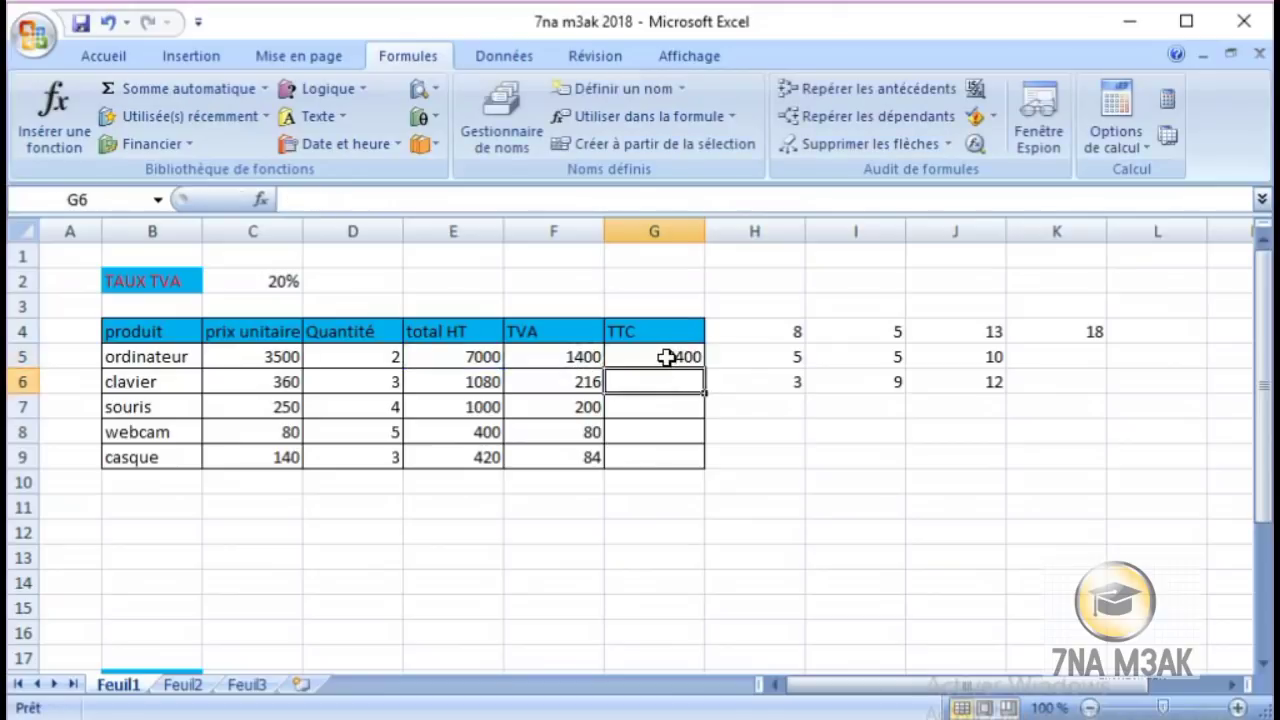
left_click(666, 360)
left_click_drag(704, 366, 702, 457)
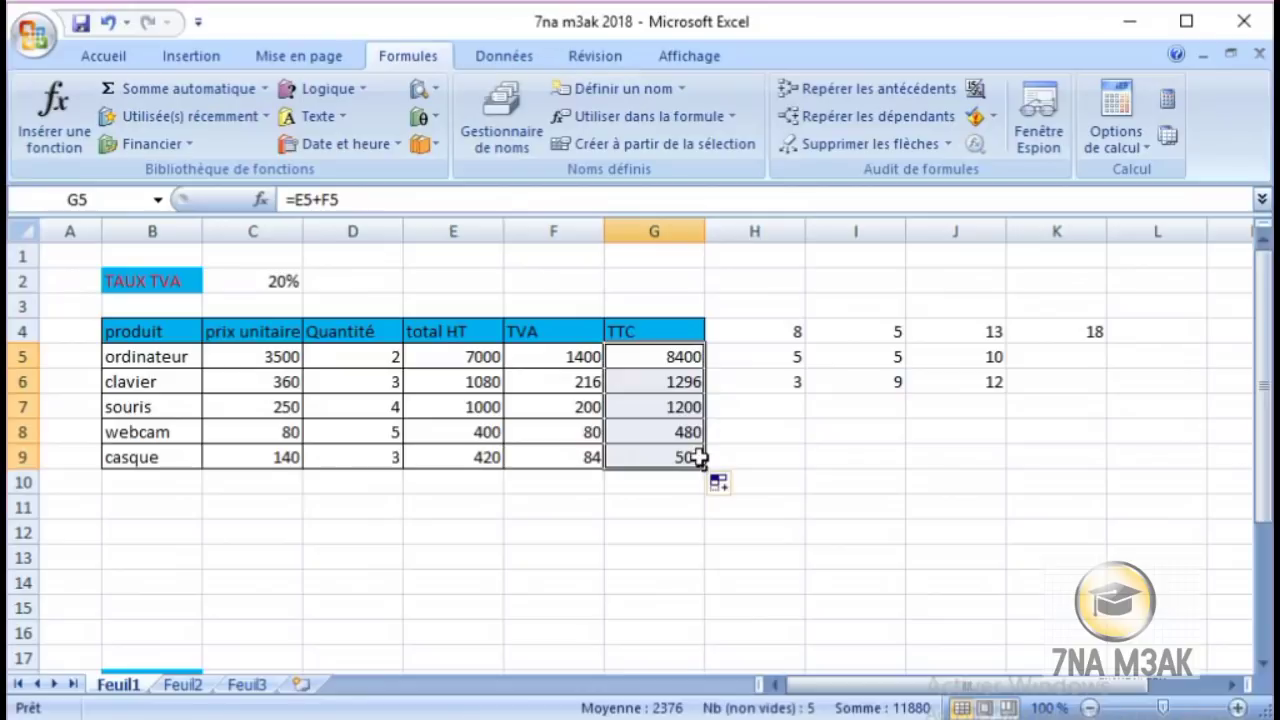
left_click(743, 455)
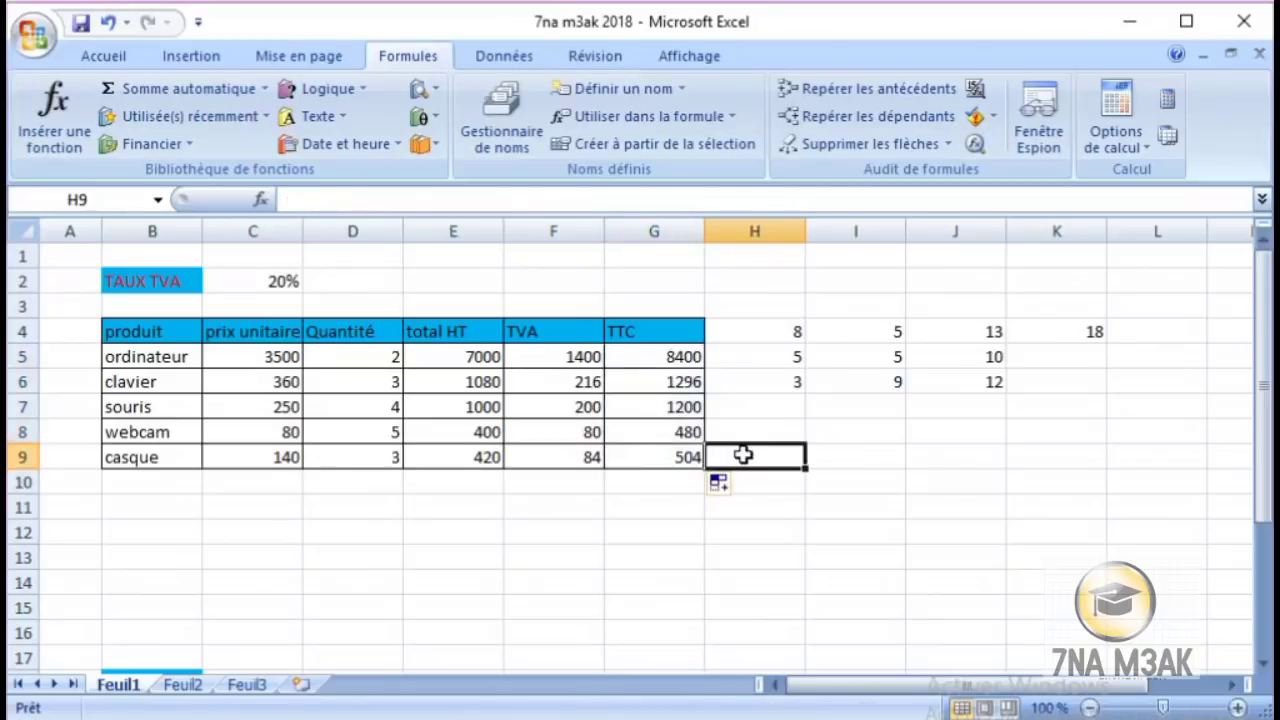
key("alt+Tab")
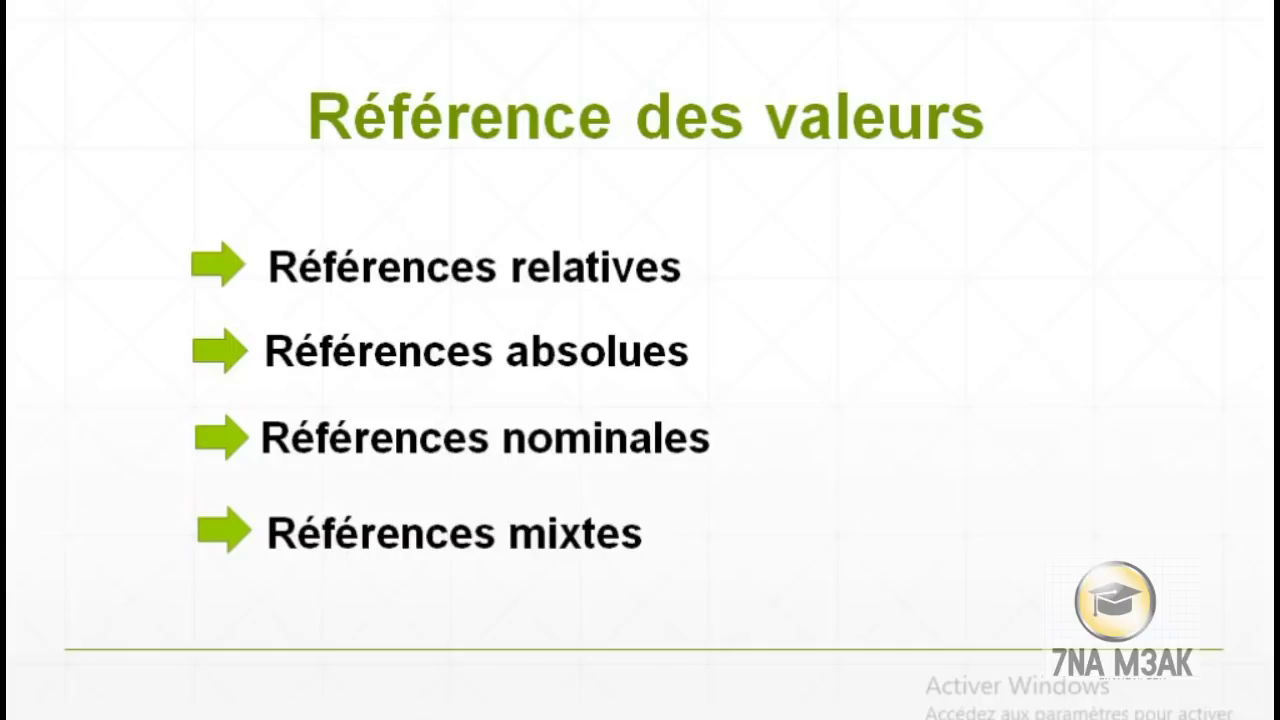
- Return from the slideshow to the '7na m3ak 2018' Excel workbook
key("alt+Tab")
left_click(742, 451)
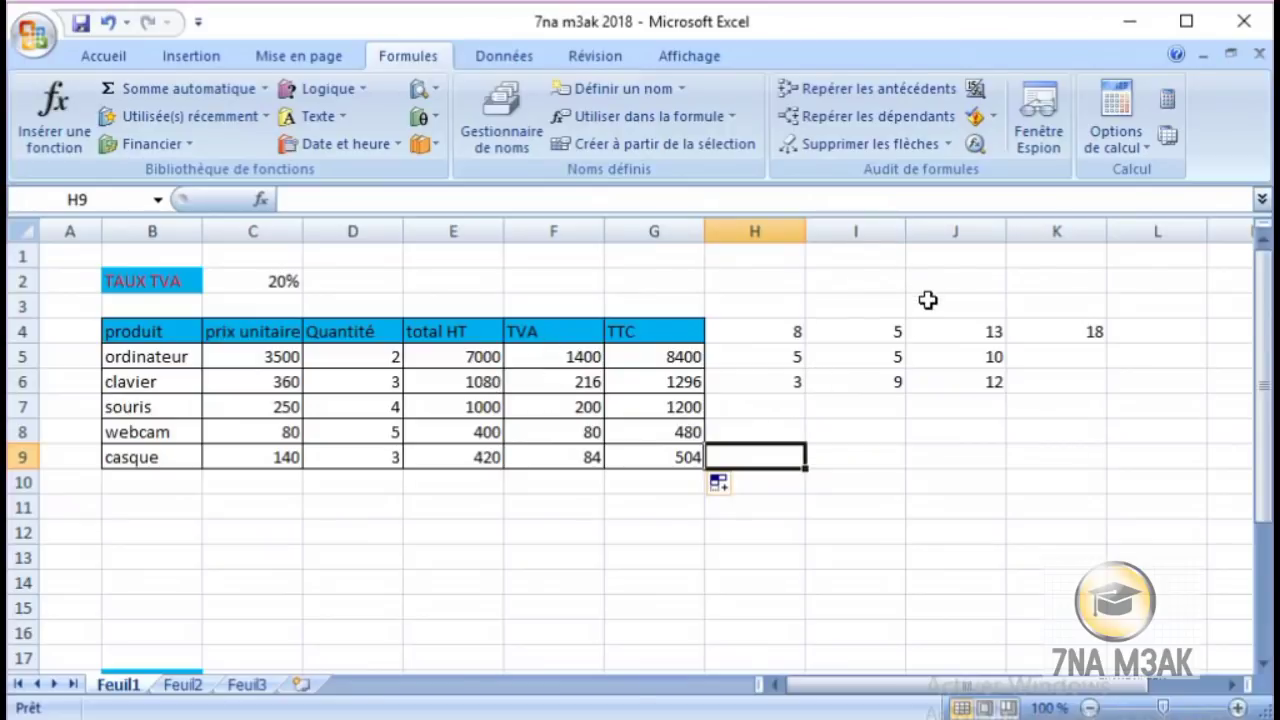
- Move down to rows 18–25 to show the 1000 montant and the 2%–5% rate grid
key("Down")
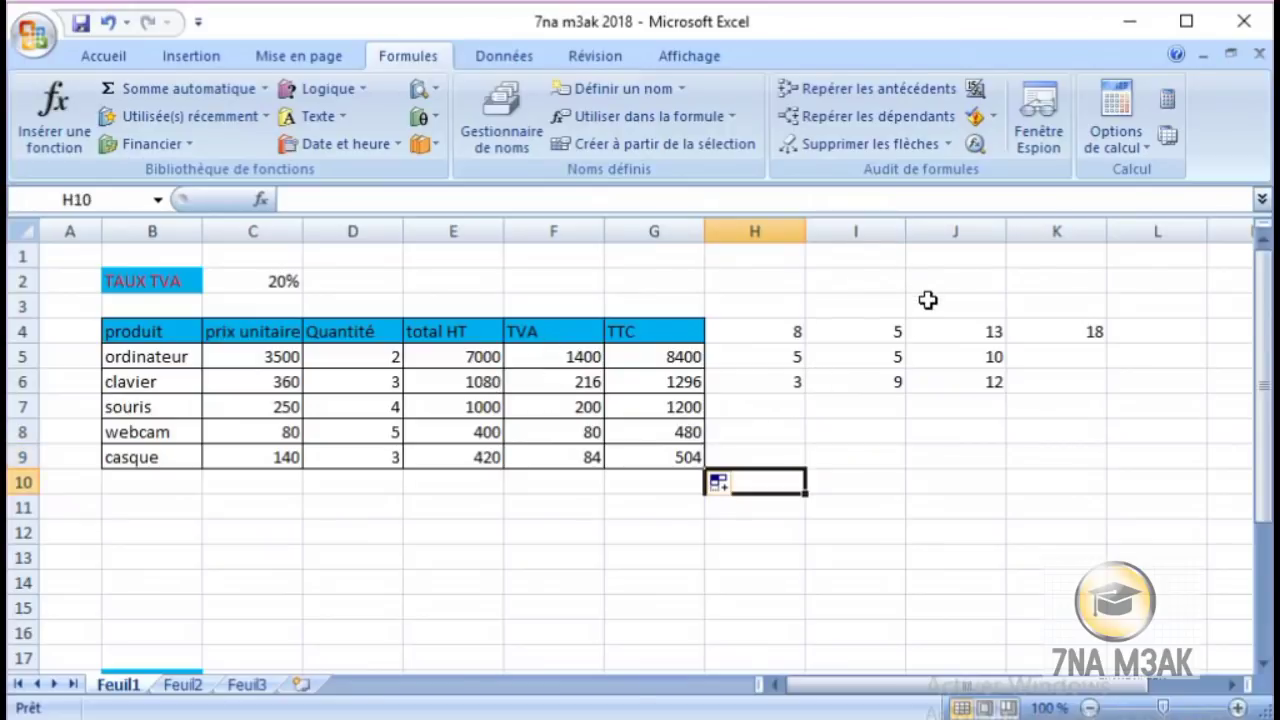
key("Down")
key("Down")
key("Down")
key("Down")
key("Down")
key("Down")
key("Down")
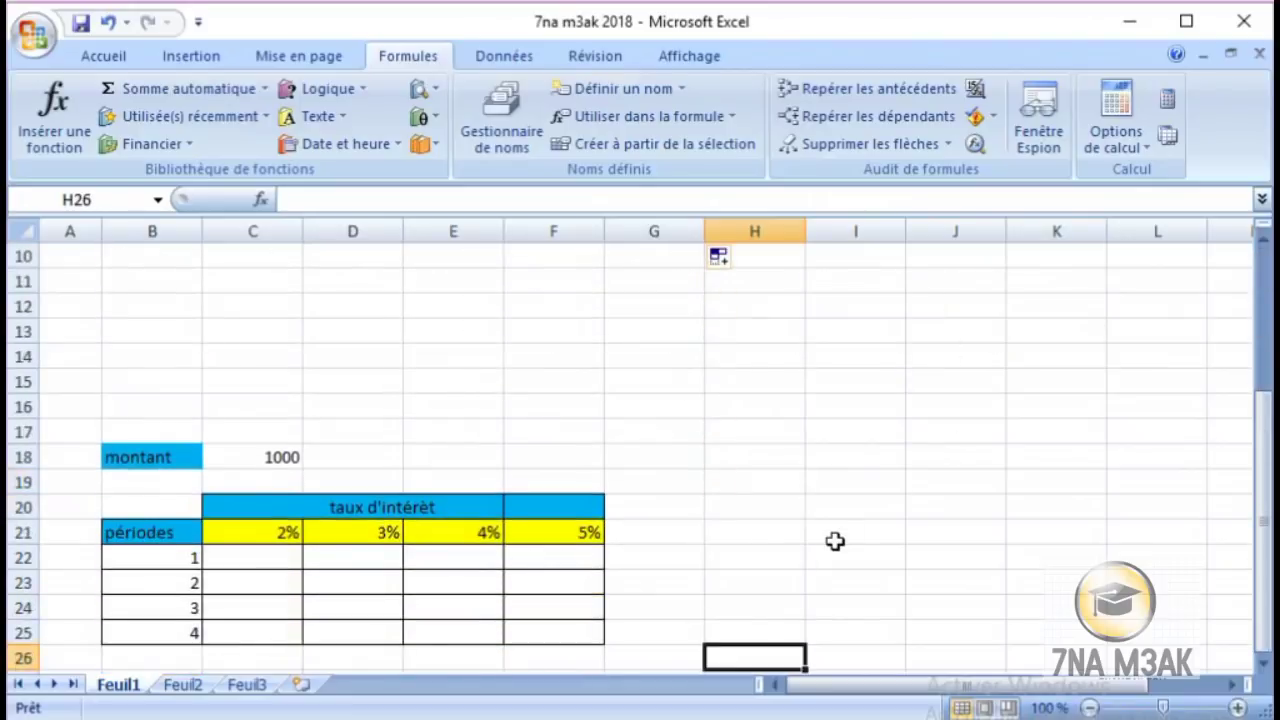
key("Down")
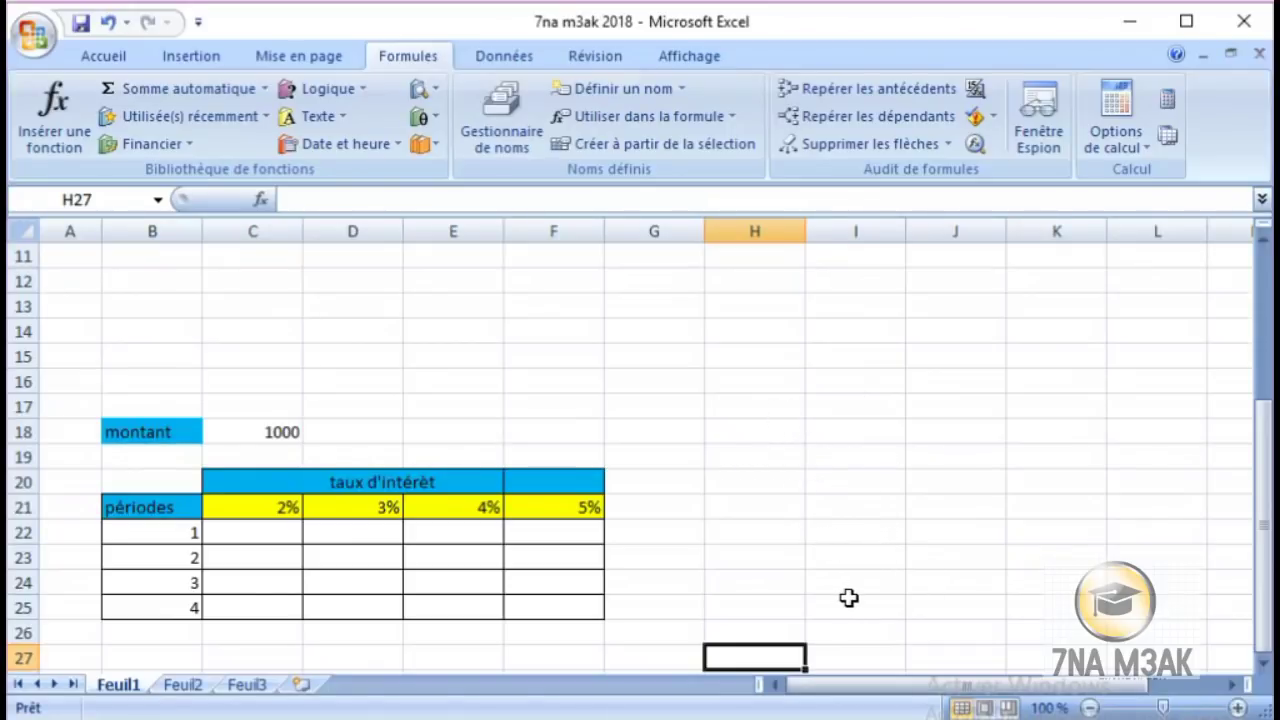
left_click(755, 452)
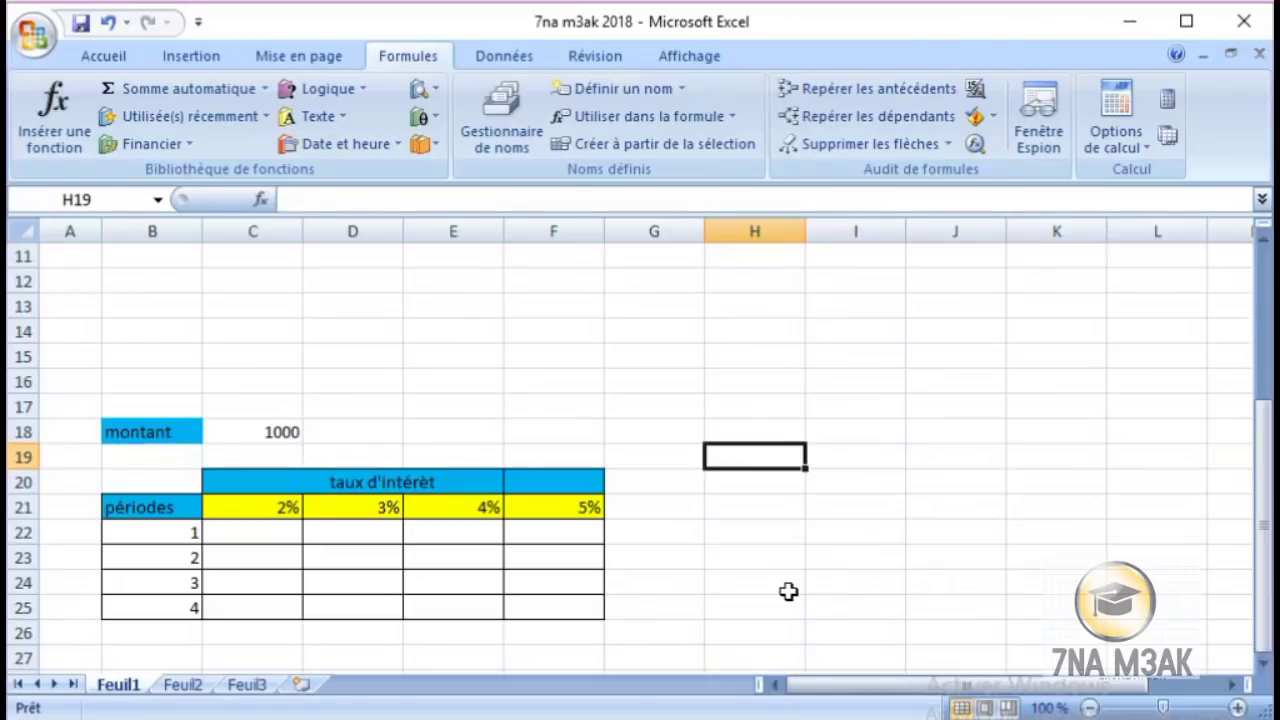
scroll(741, 307, "up", 4)
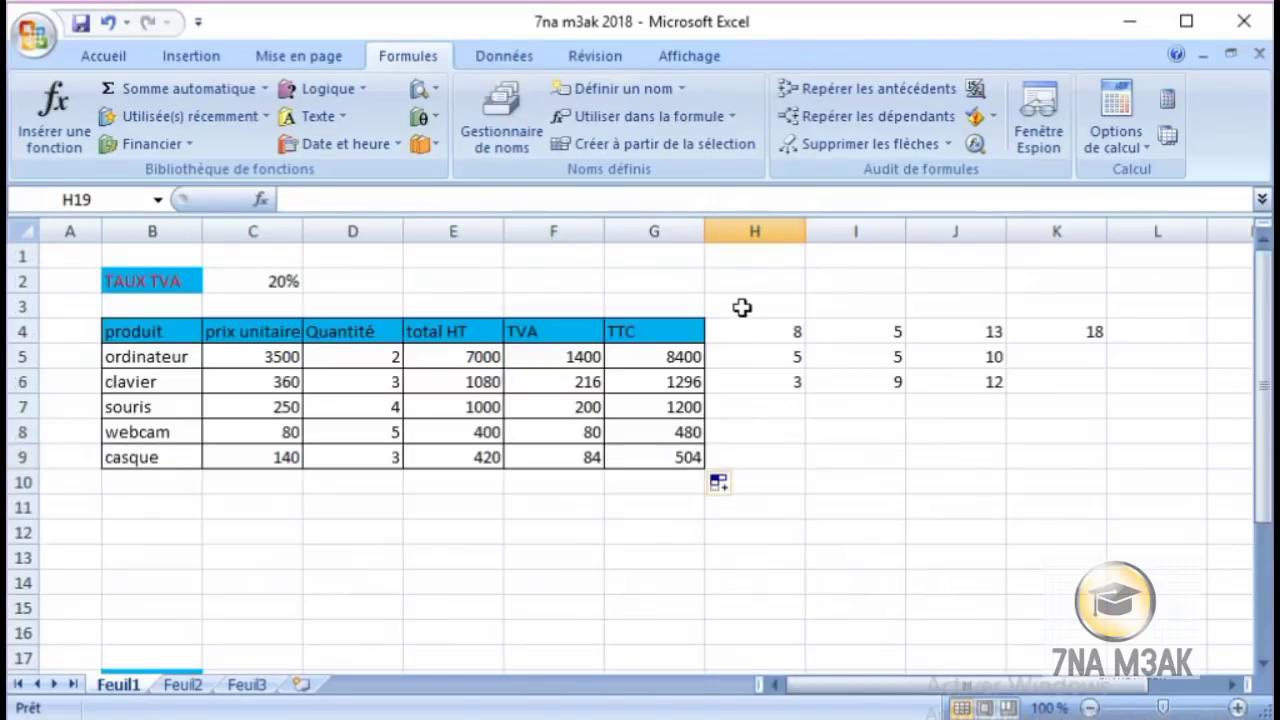
left_click(751, 532)
key("Down")
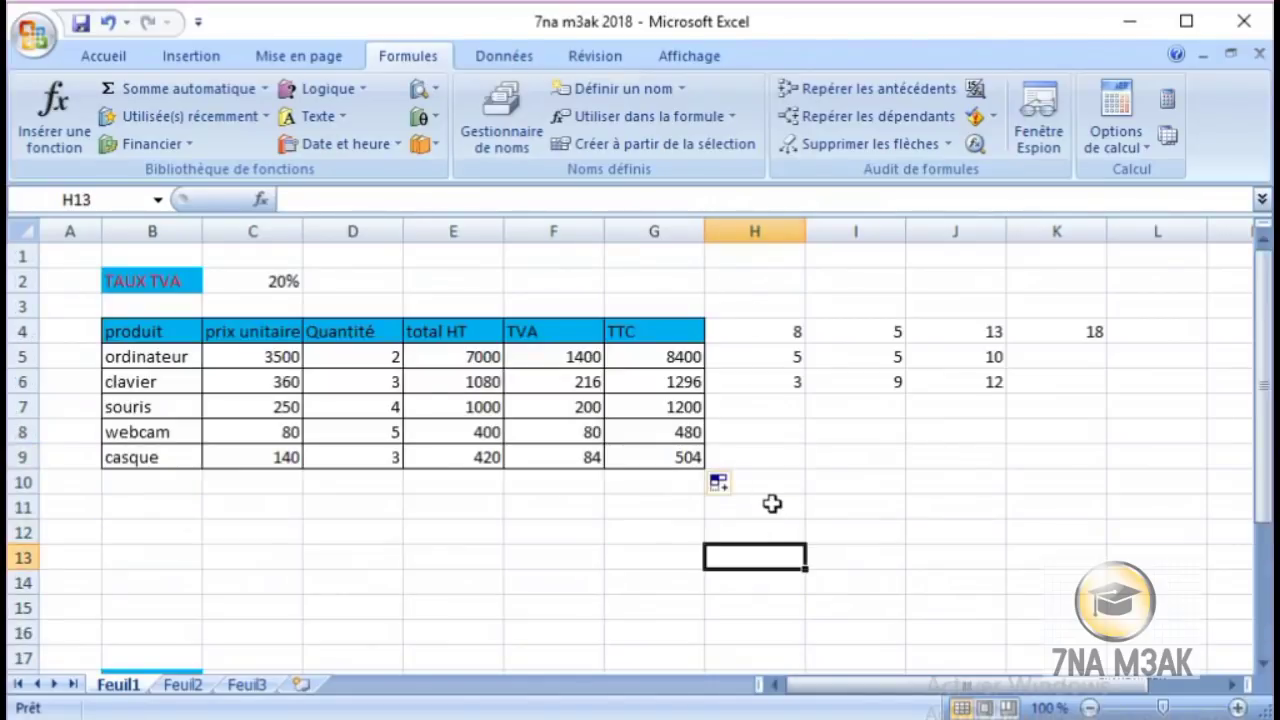
key("Down")
key("Down")
key("Down")
key("Down")
key("Down")
key("Down")
key("Down")
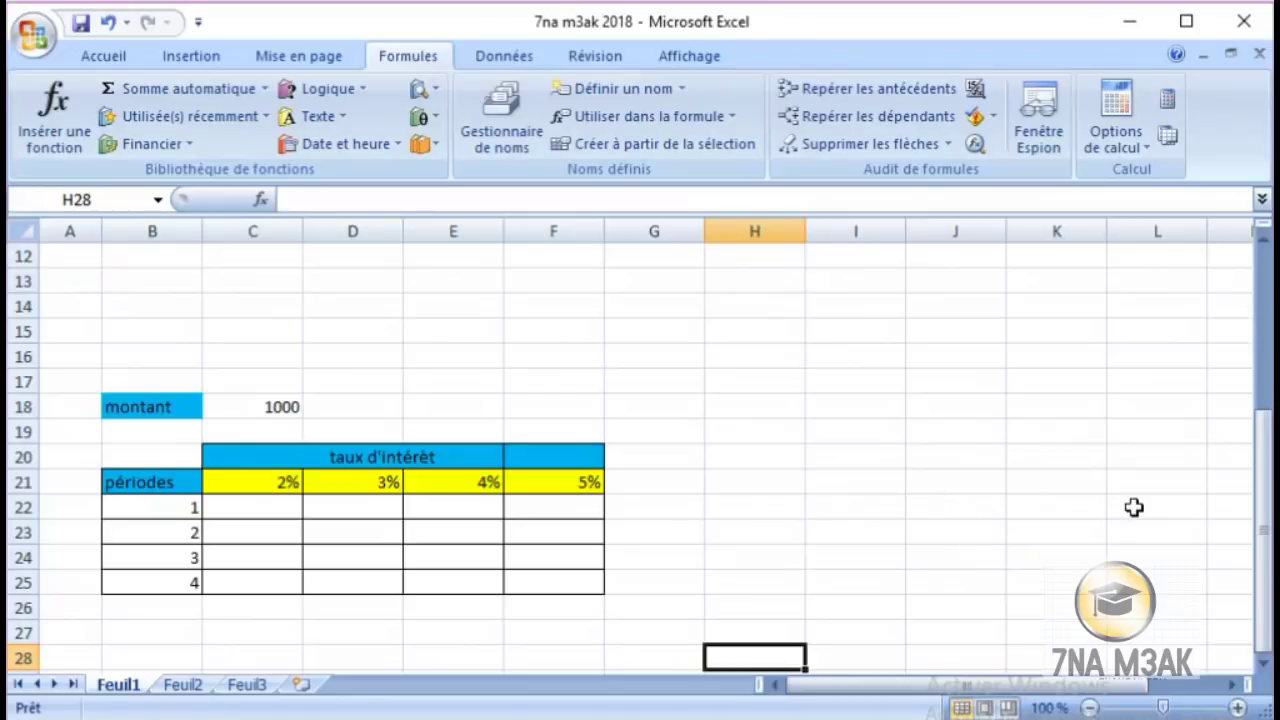
- Enter test values 5, 2 and 3 in H19, H20 and H21
left_click(777, 436)
type("5")
key("Return")
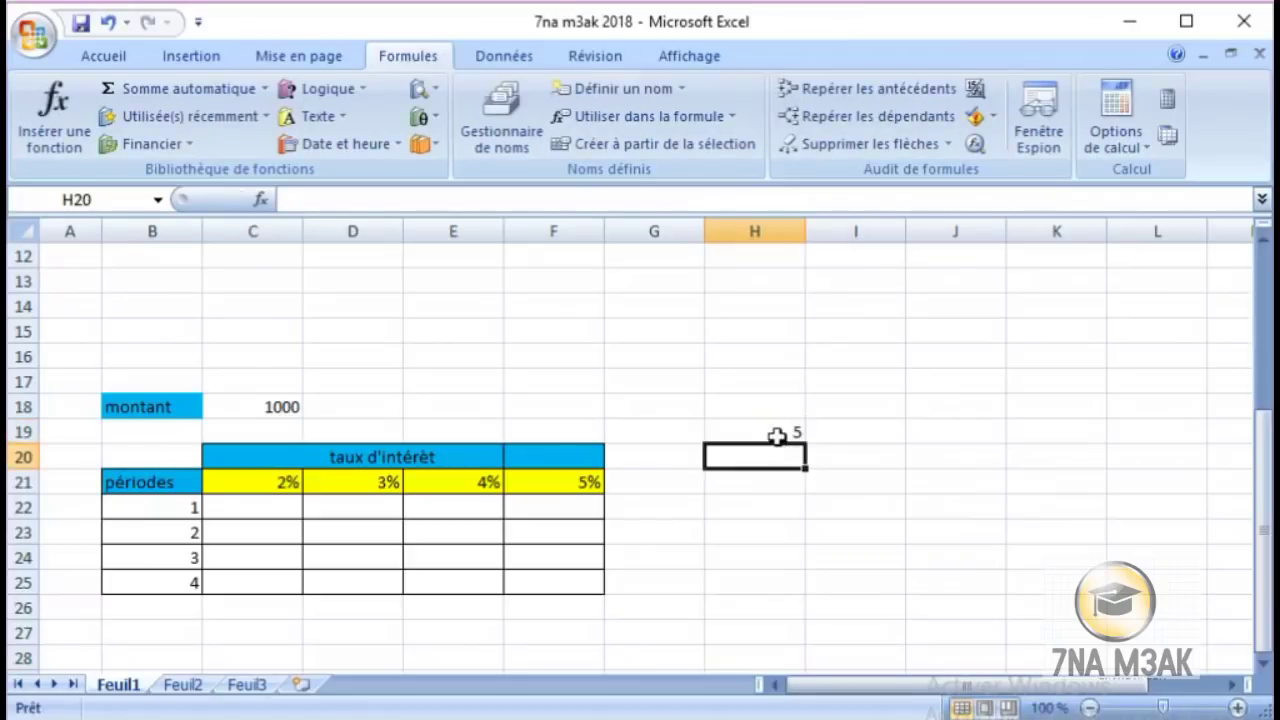
type("2")
key("Return")
type("3")
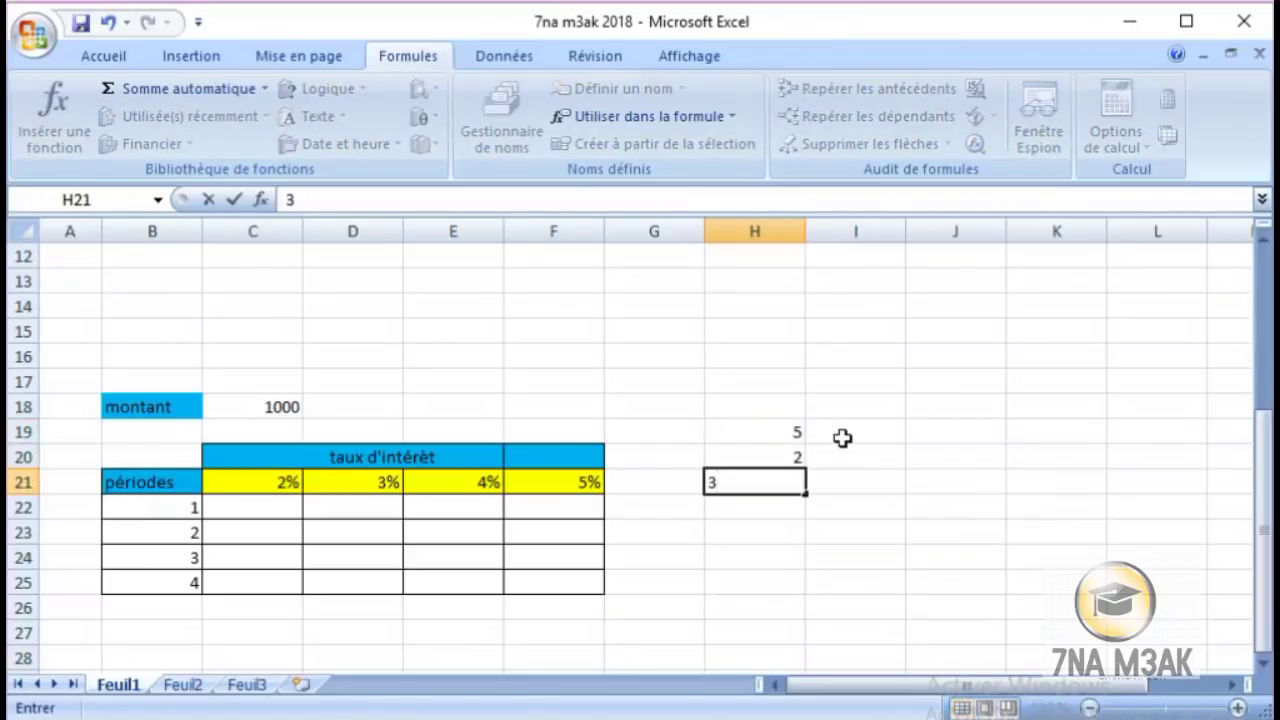
left_click(843, 437)
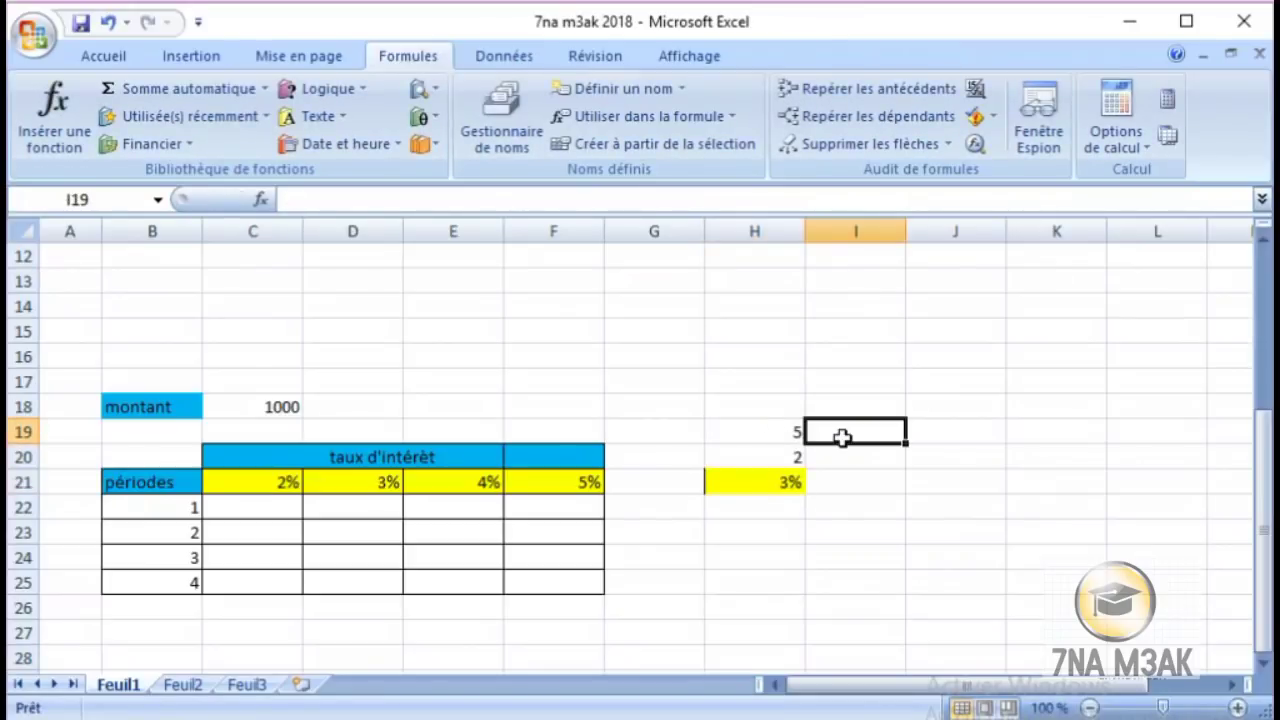
- Undo the 3% that appeared in H21 and re-enter 5, restoring the yellow 5%
double_click(791, 483)
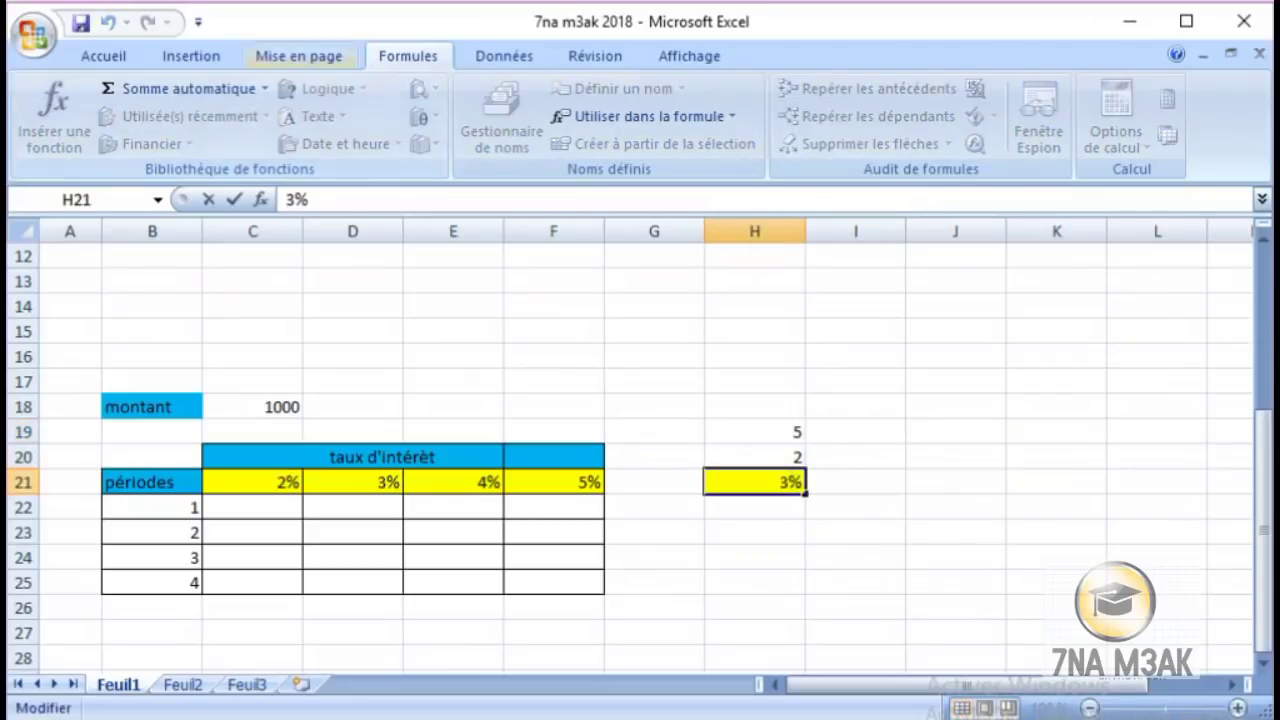
left_click(634, 325)
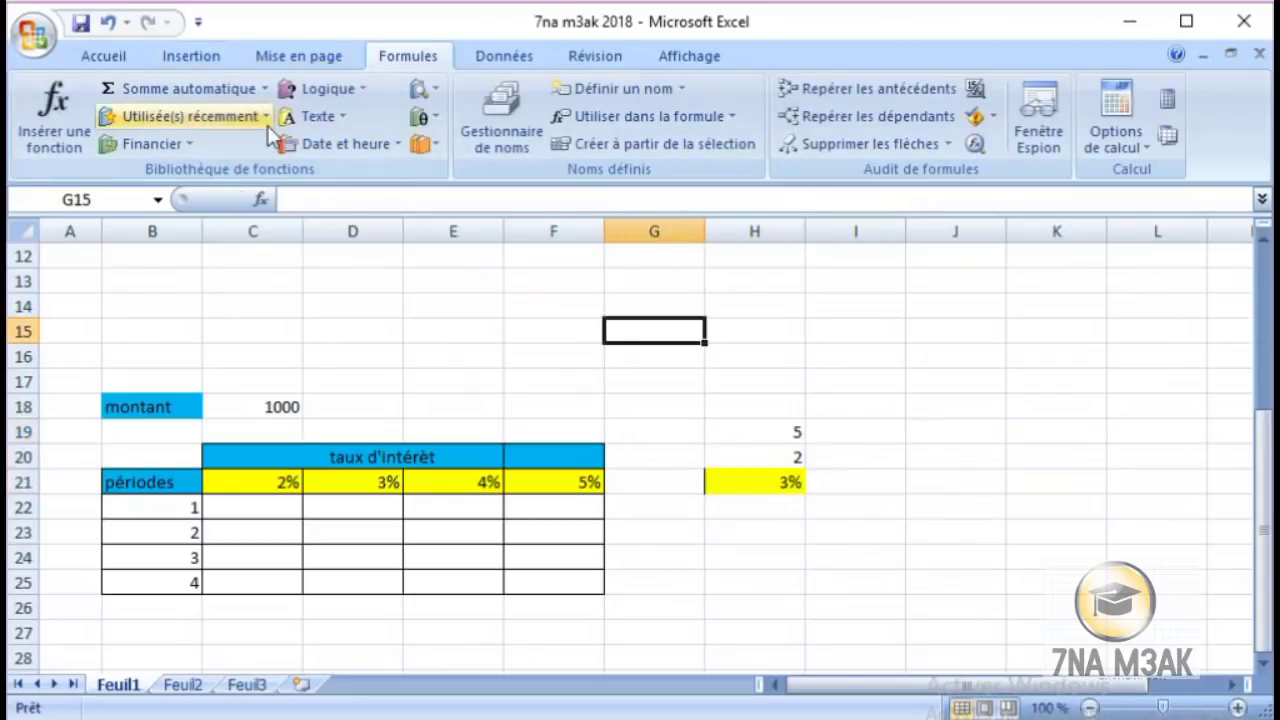
left_click(112, 20)
left_click(112, 20)
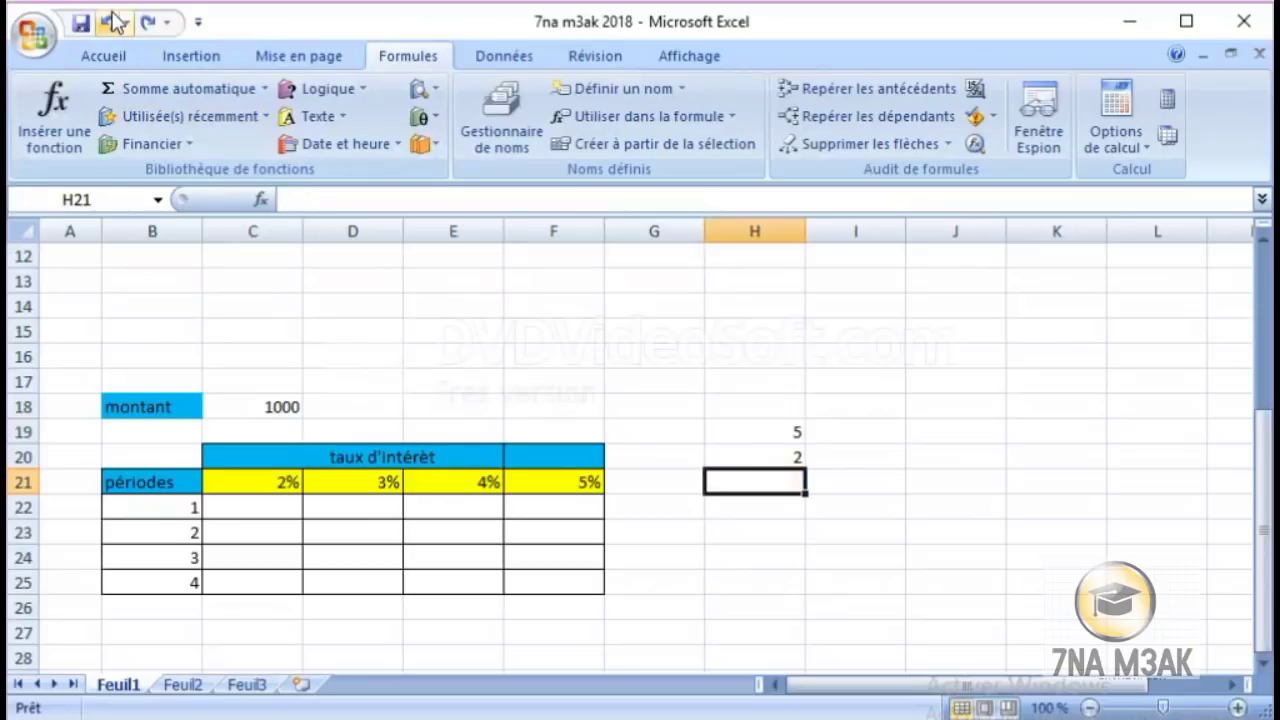
type("5")
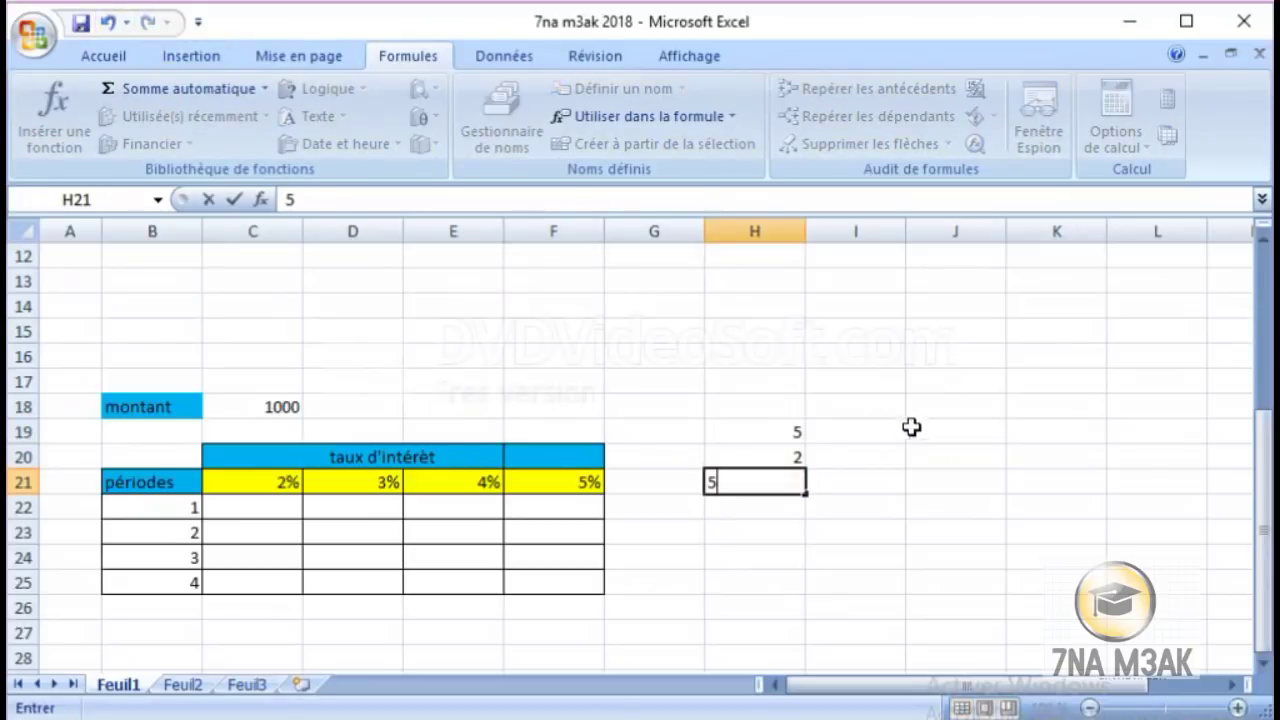
left_click(903, 434)
- Put 3 in I19 and check that H21 still holds 5% unchanged
type("3")
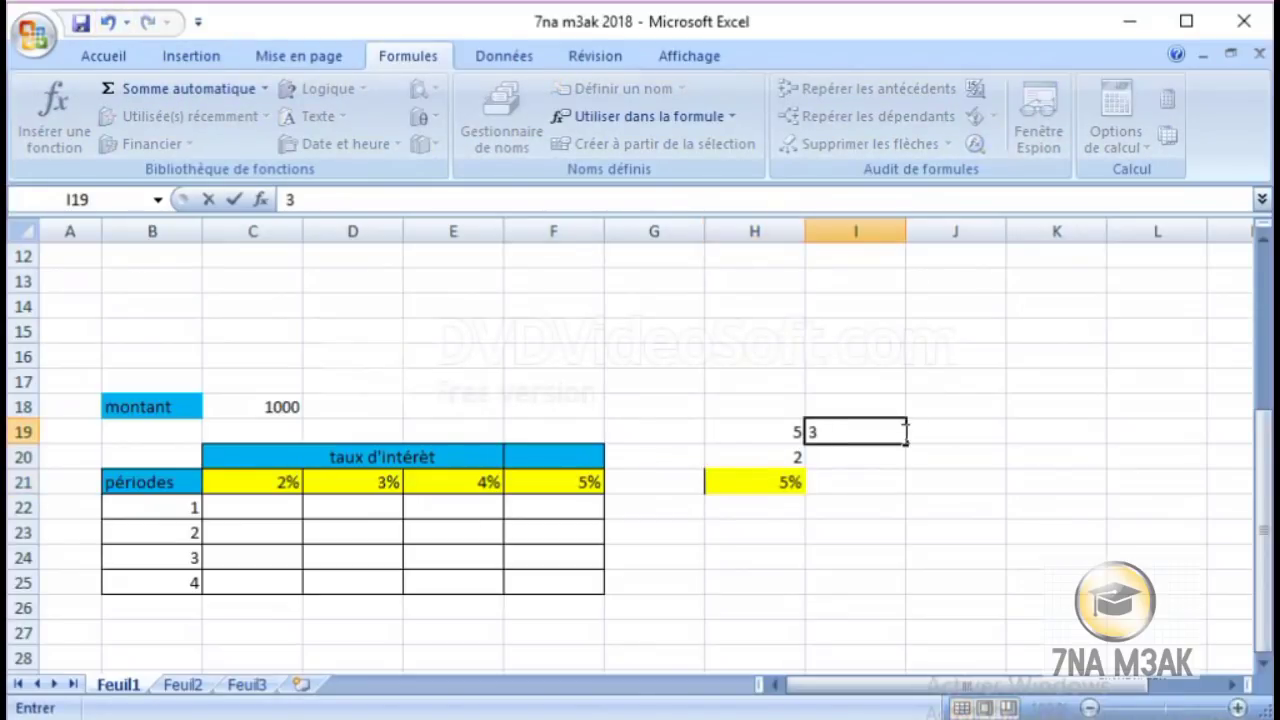
key("Return")
left_click(882, 502)
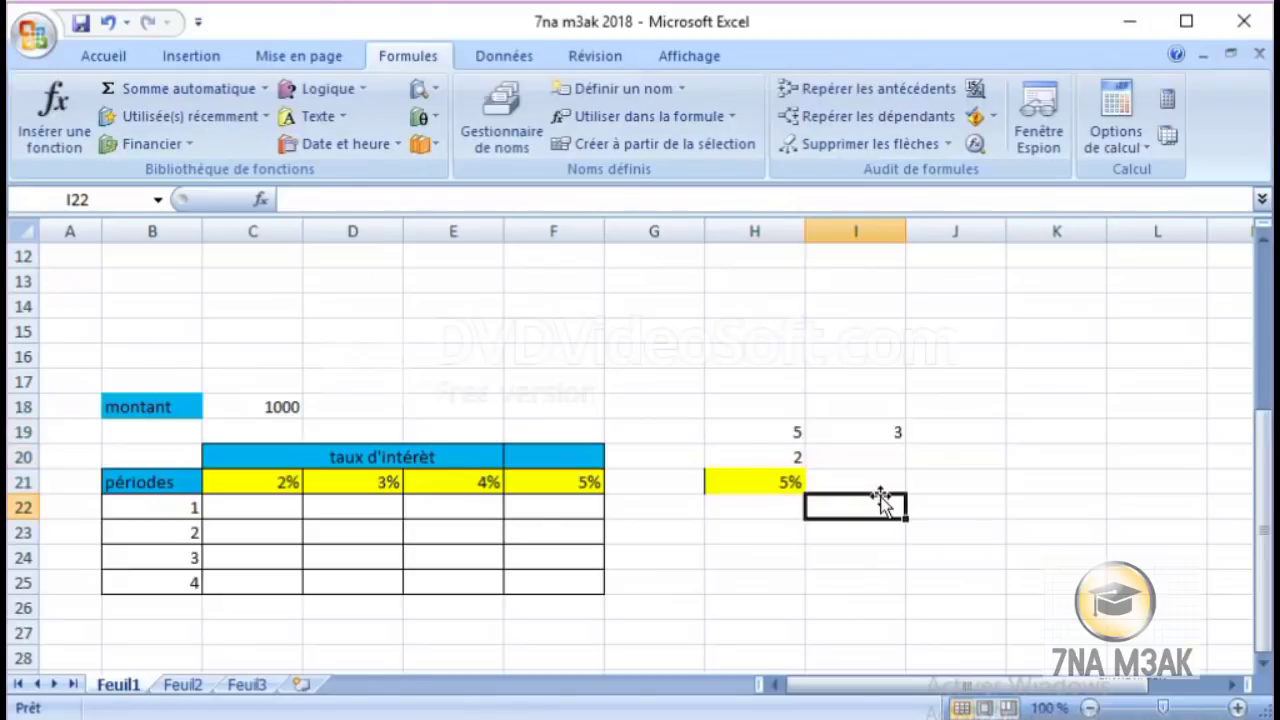
key("Down")
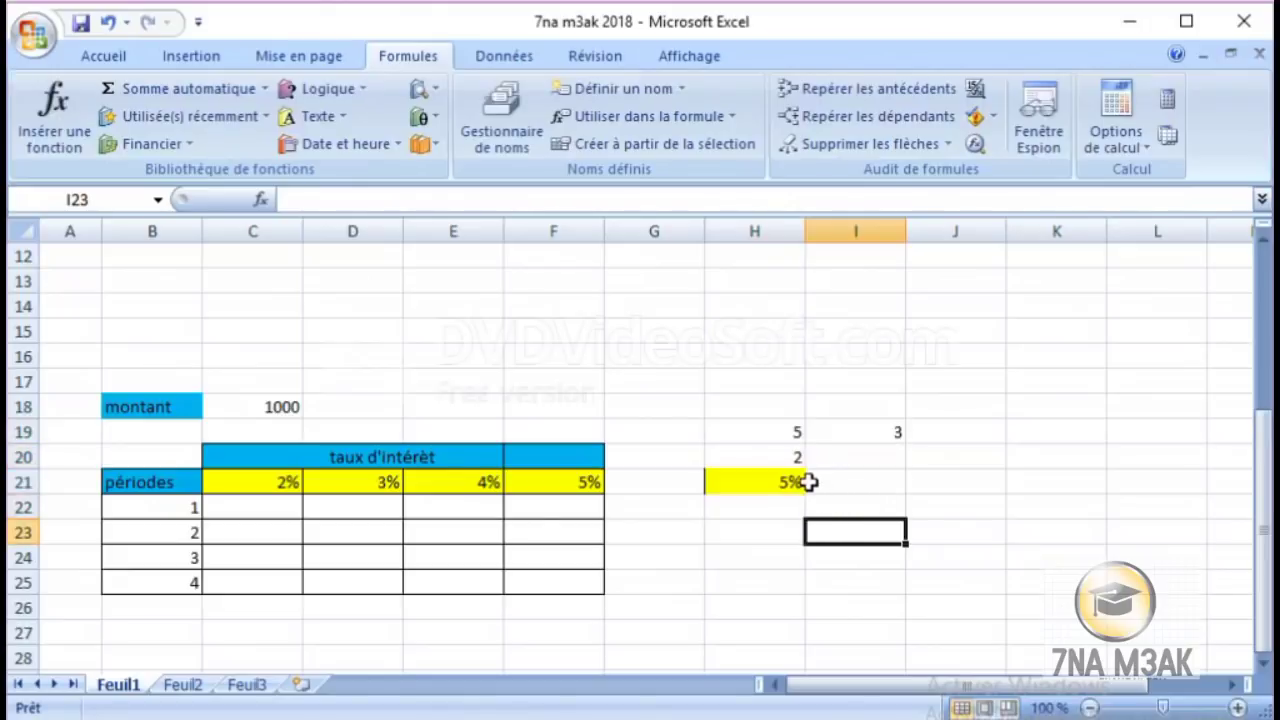
double_click(791, 482)
double_click(791, 482)
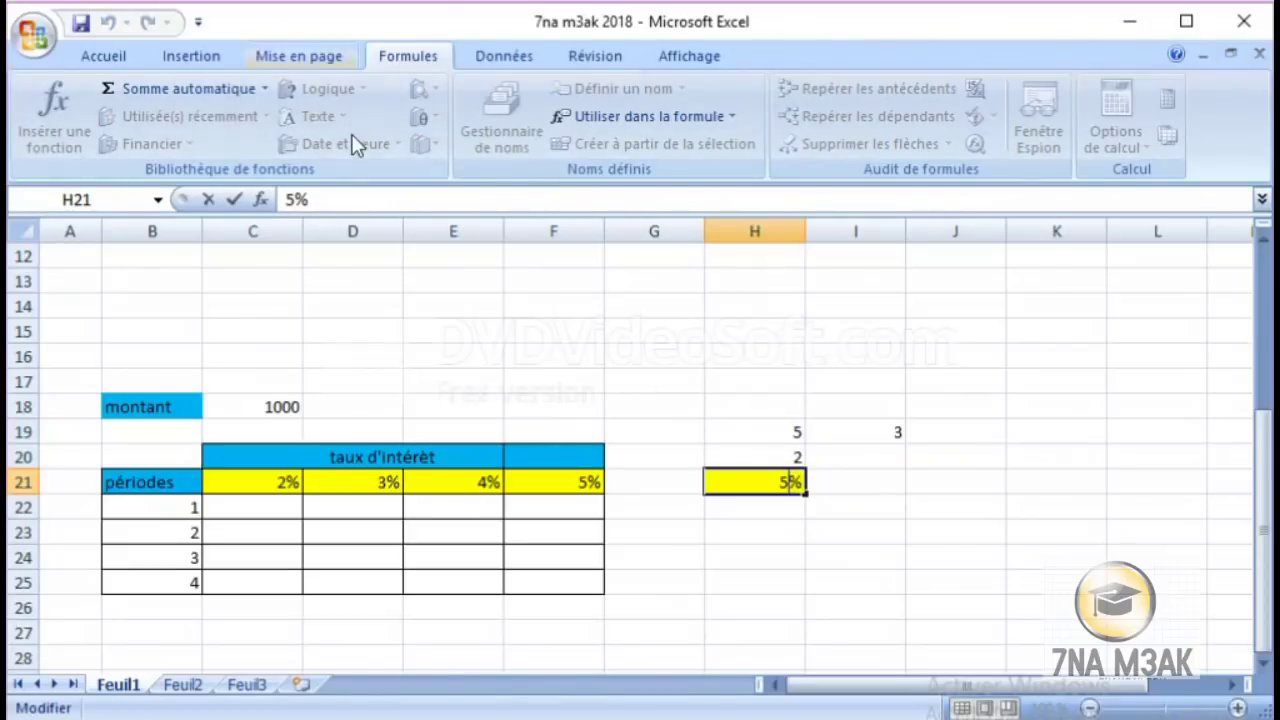
left_click(530, 338)
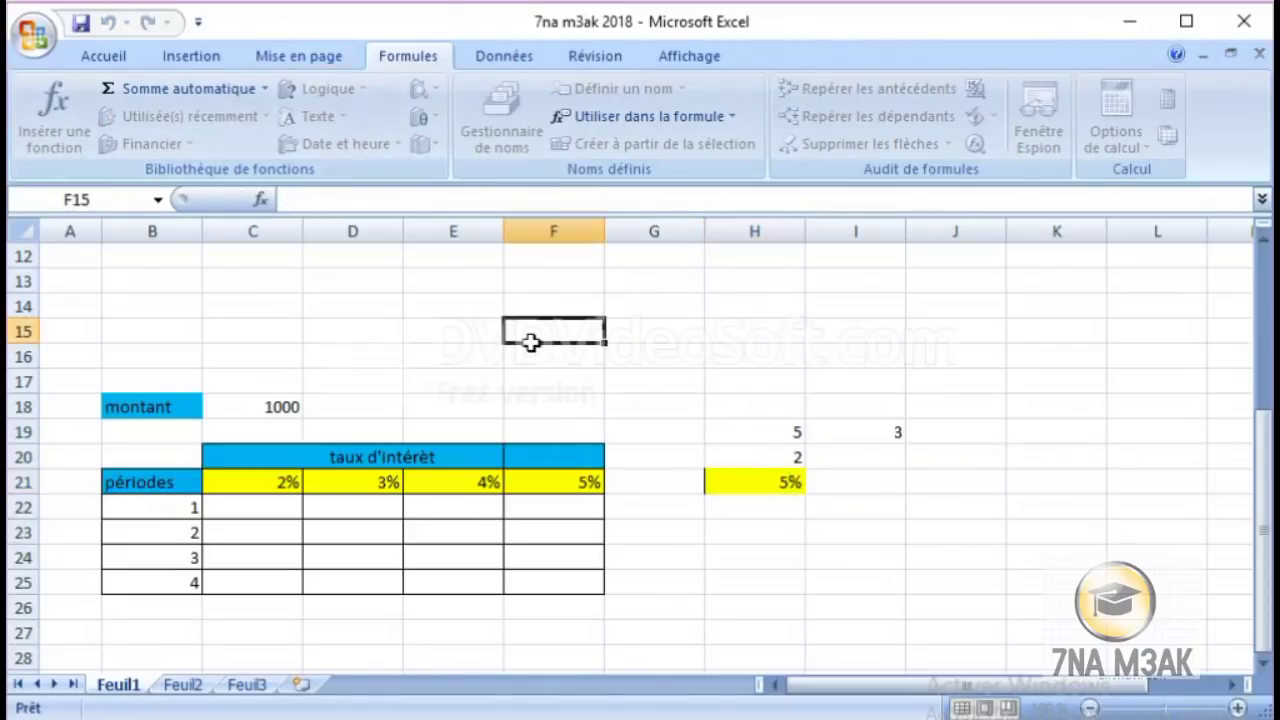
- Undo the test entries, then enter 5 in H18 and 6 in I18
left_click(108, 22)
left_click(108, 22)
left_click(108, 22)
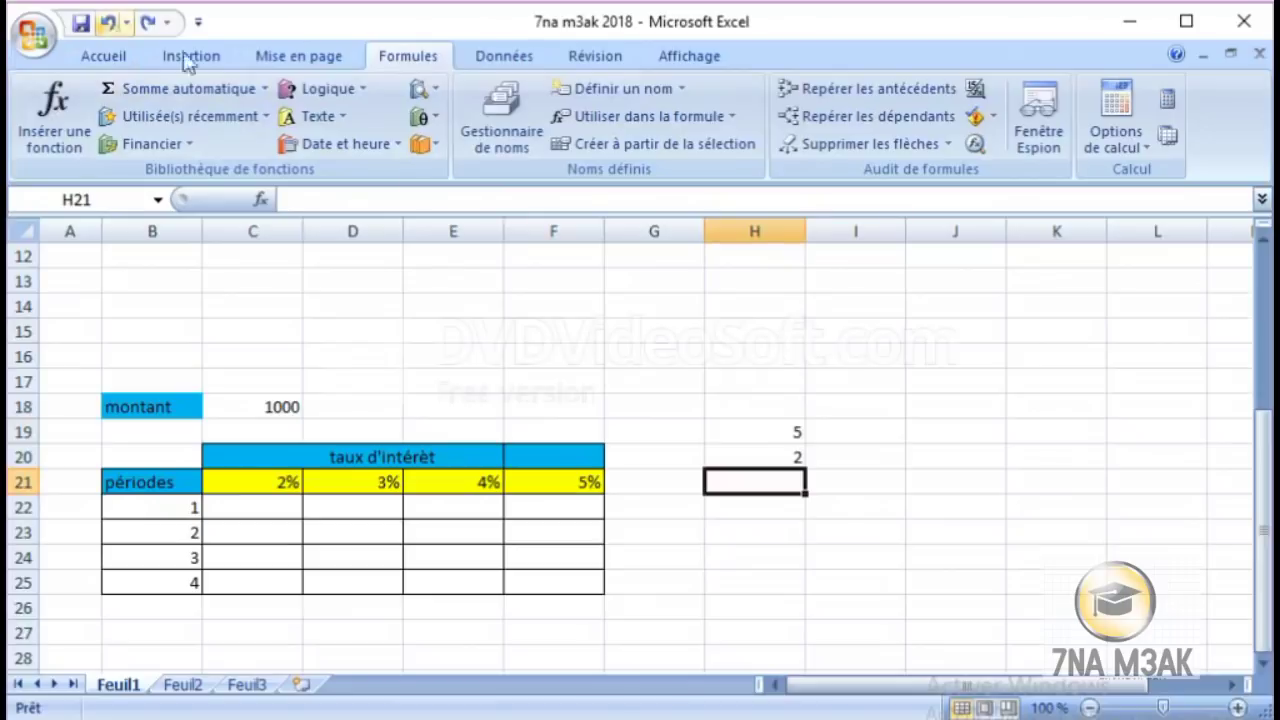
left_click(789, 404)
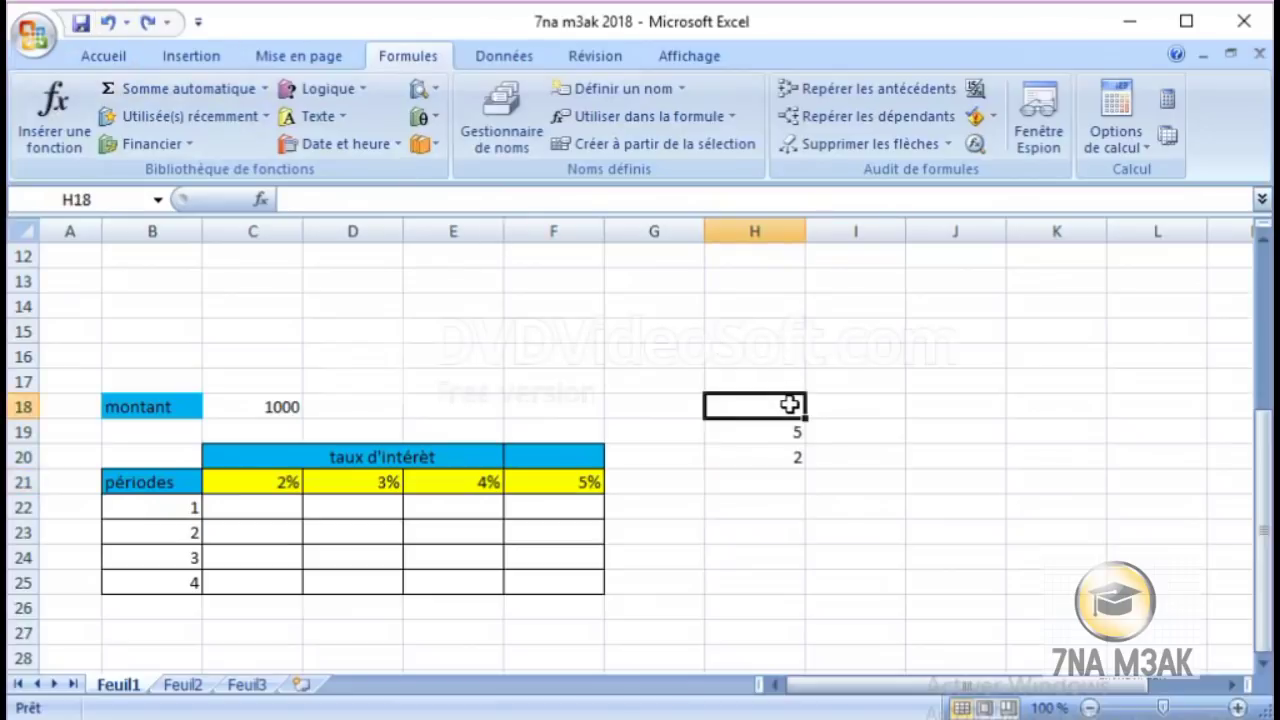
type("5")
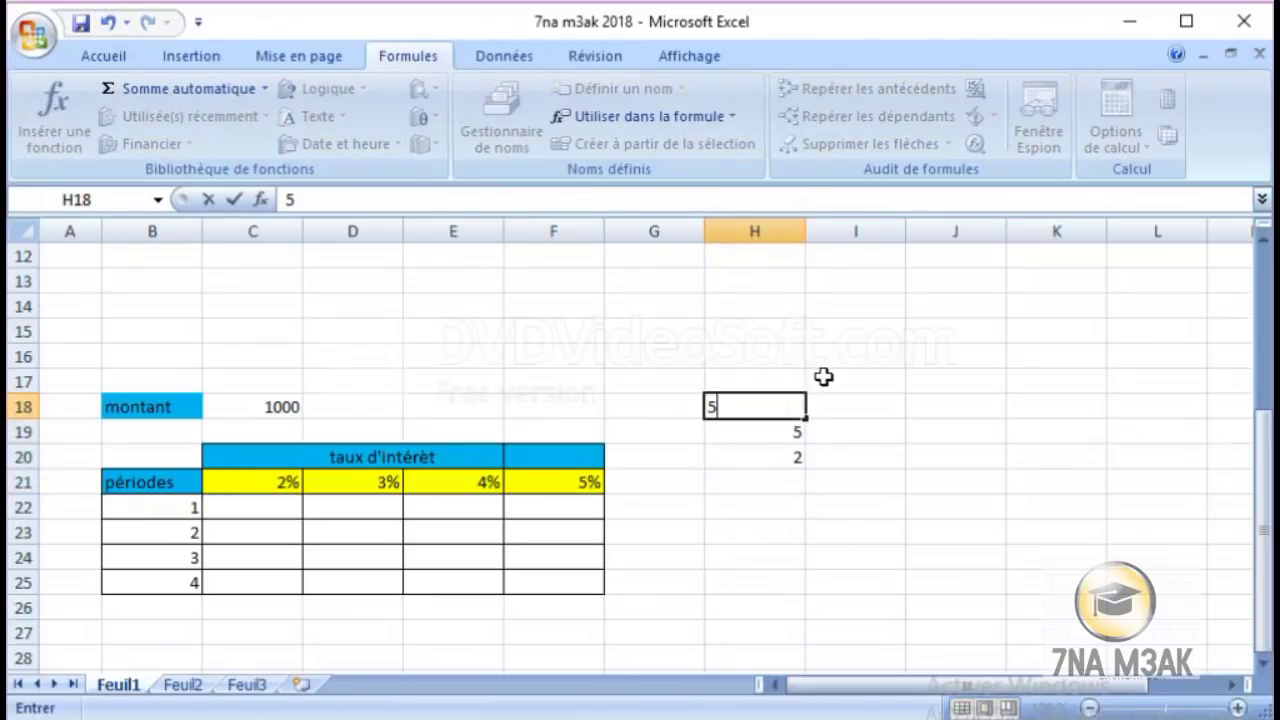
left_click(846, 411)
type("6")
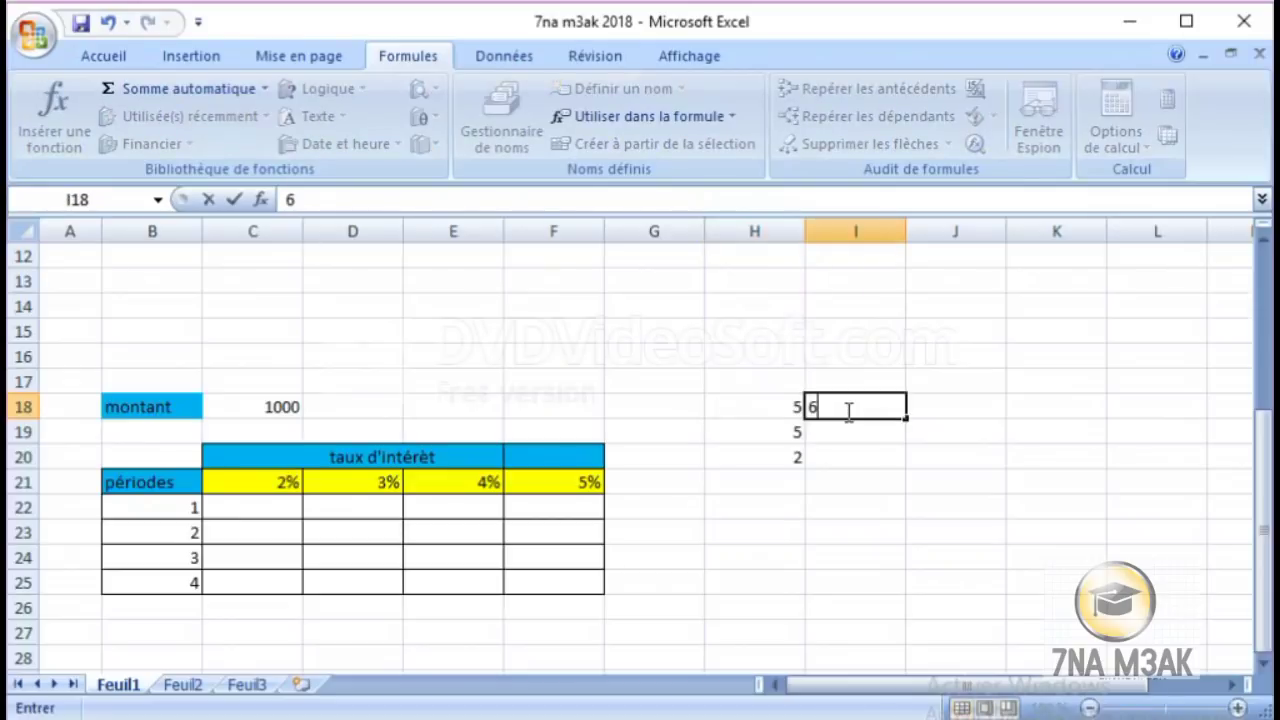
left_click(950, 463)
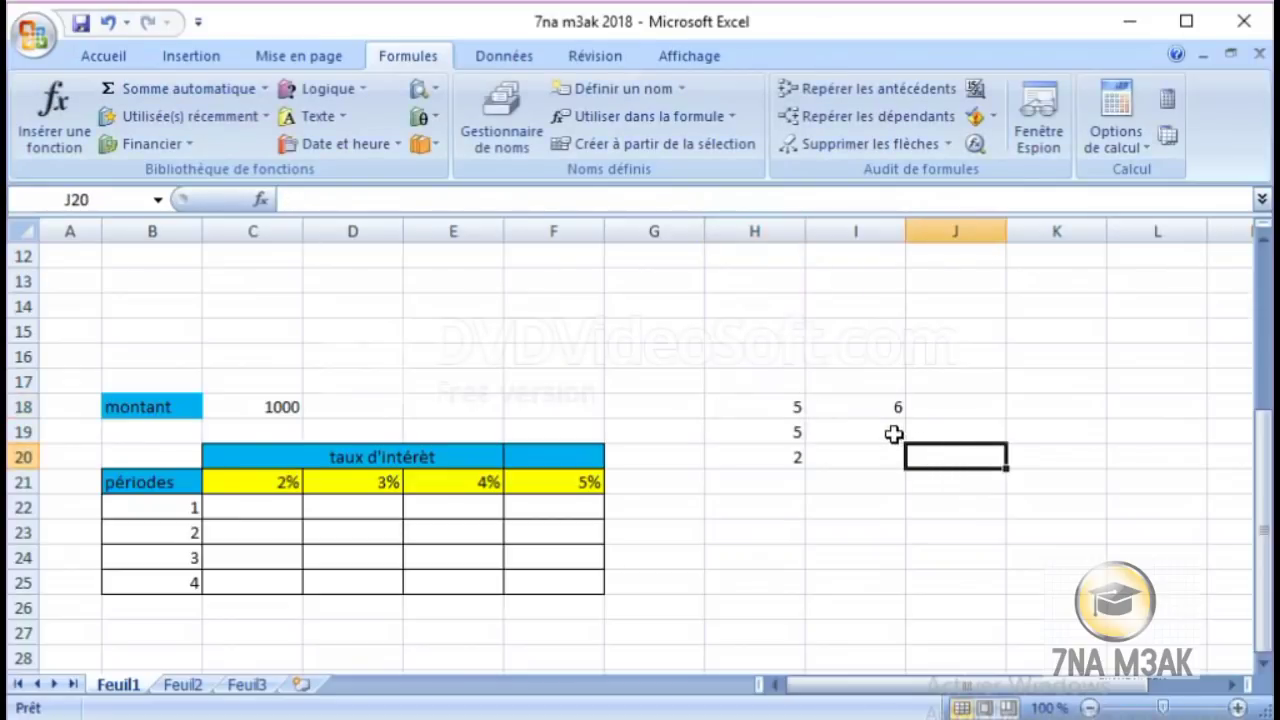
- Start J18's formula as =H$18, locking the row of the H18 reference
left_click(955, 407)
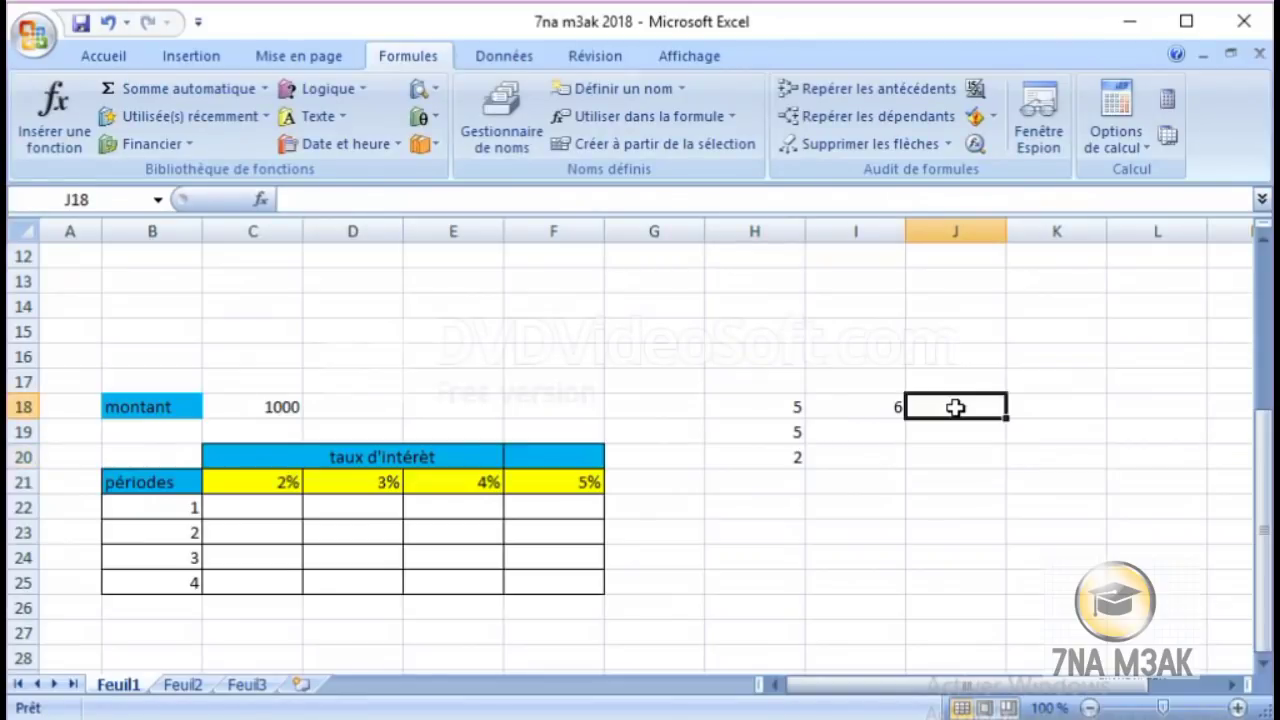
double_click(955, 407)
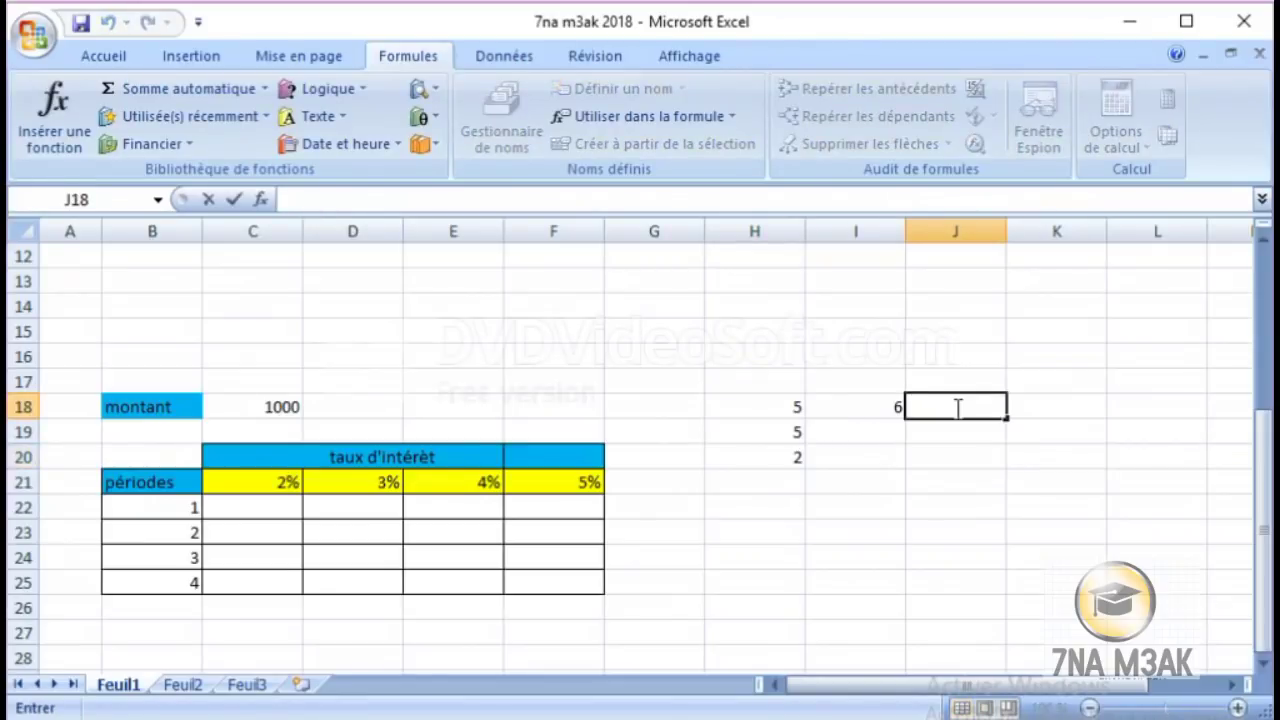
type("=")
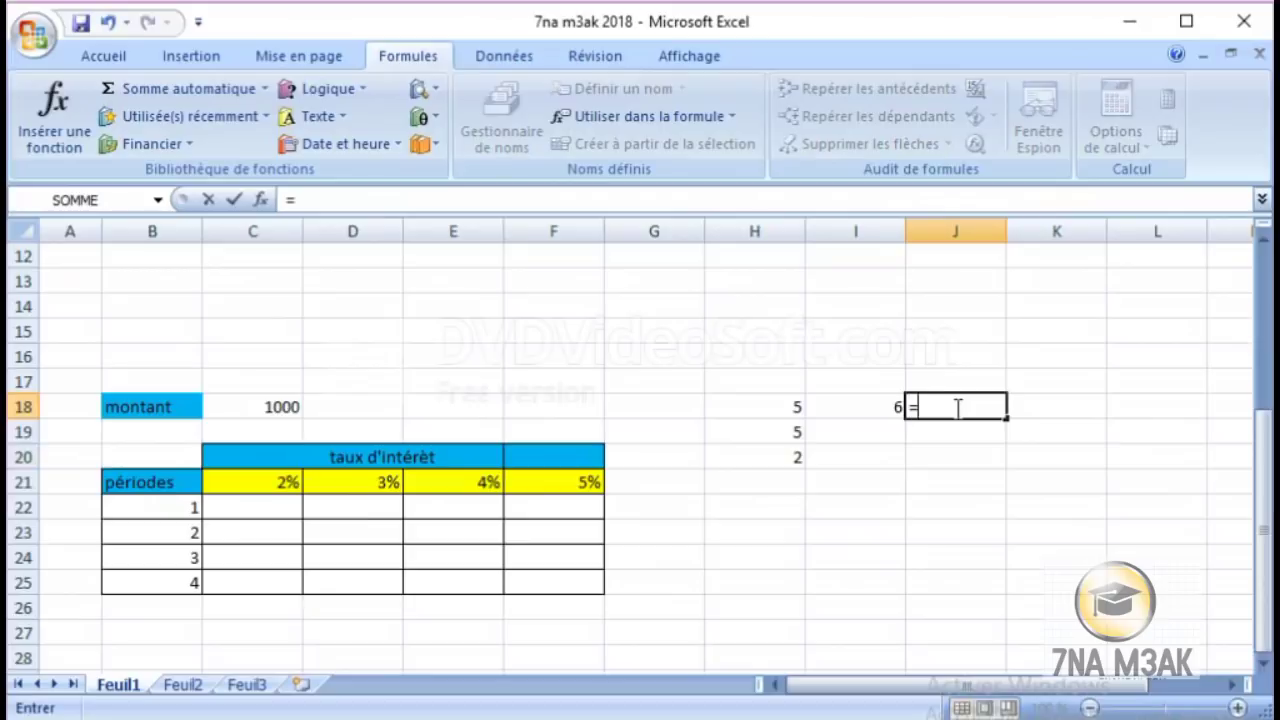
left_click(800, 414)
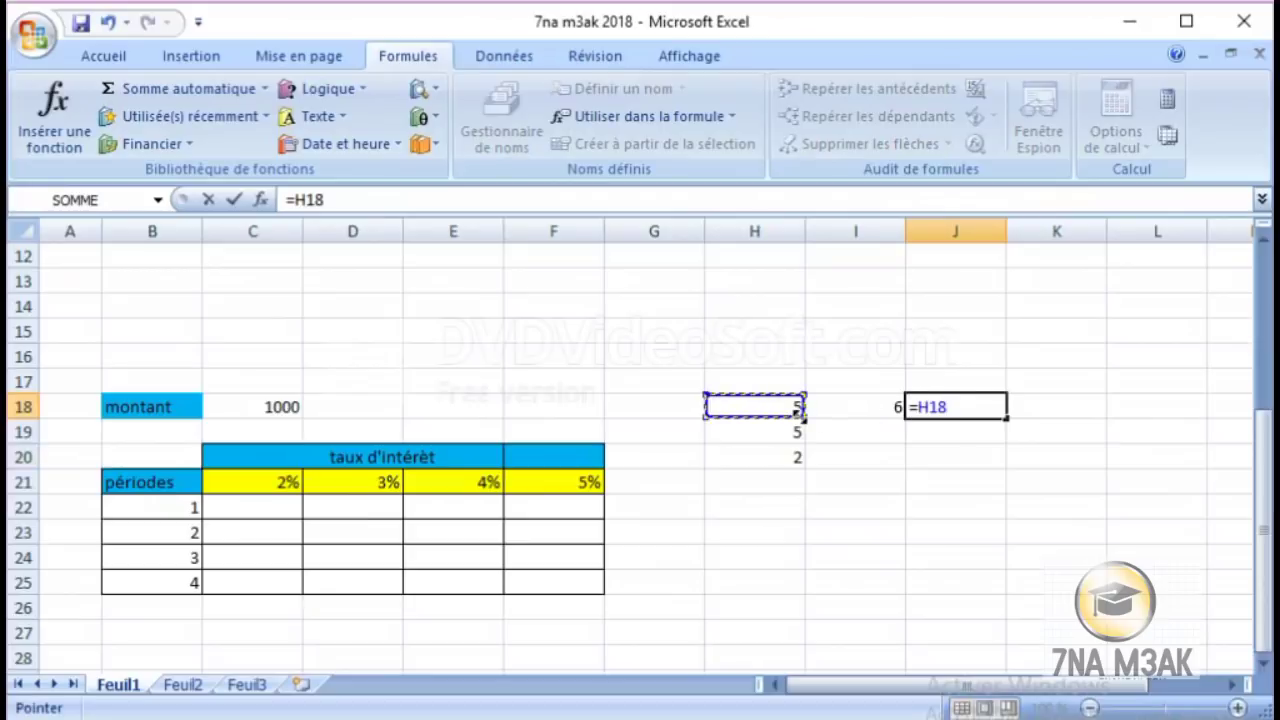
left_click(930, 410)
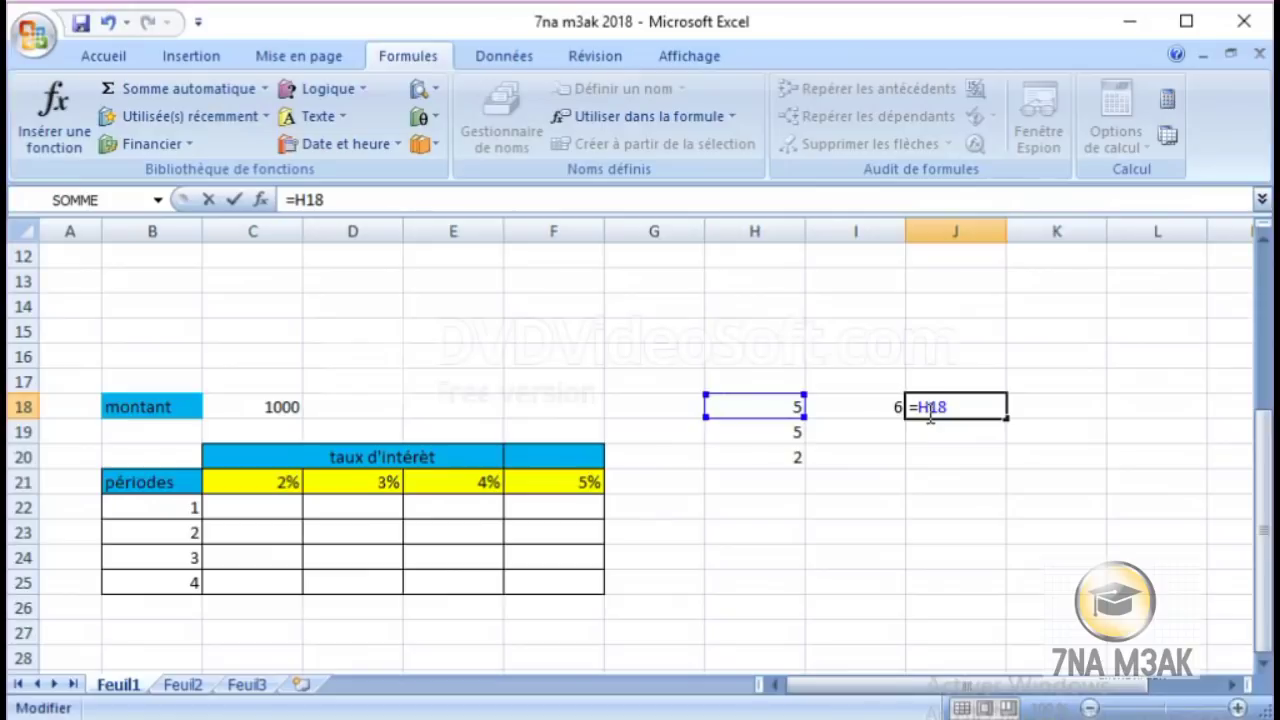
type("$")
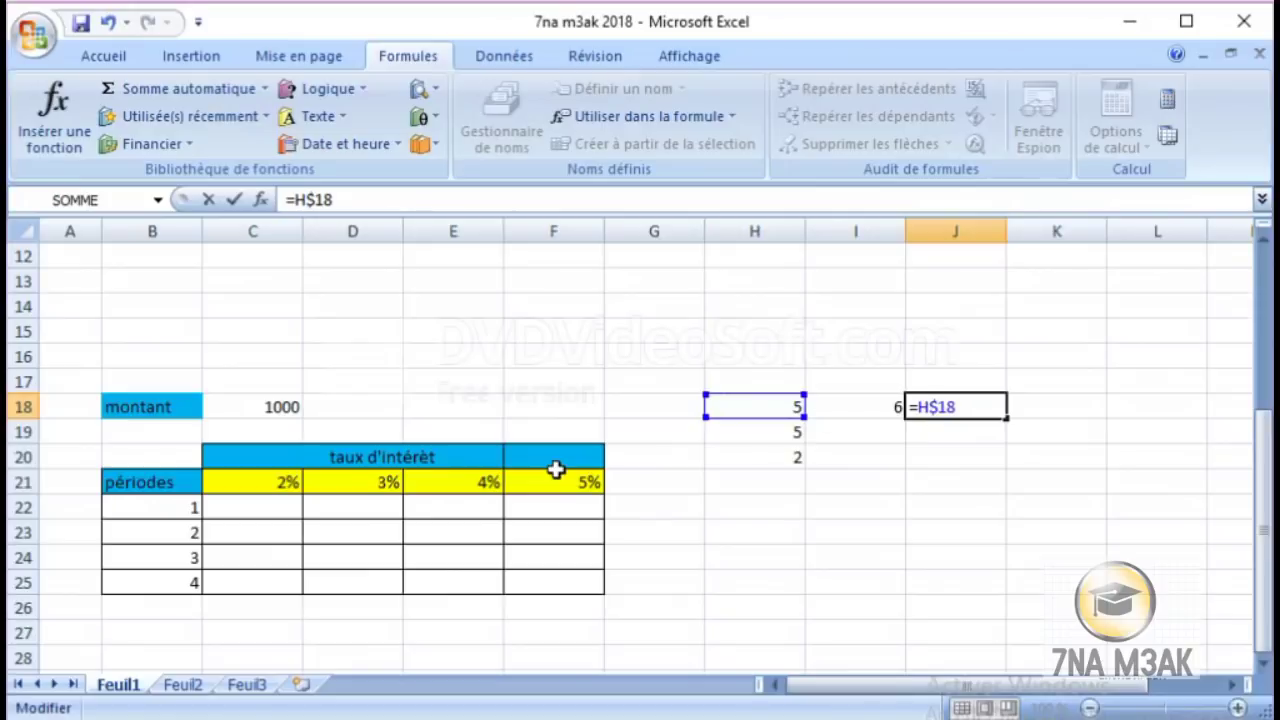
key("Return")
- Extend J18's formula to =H$18*I18 so it shows 30
left_click(837, 403)
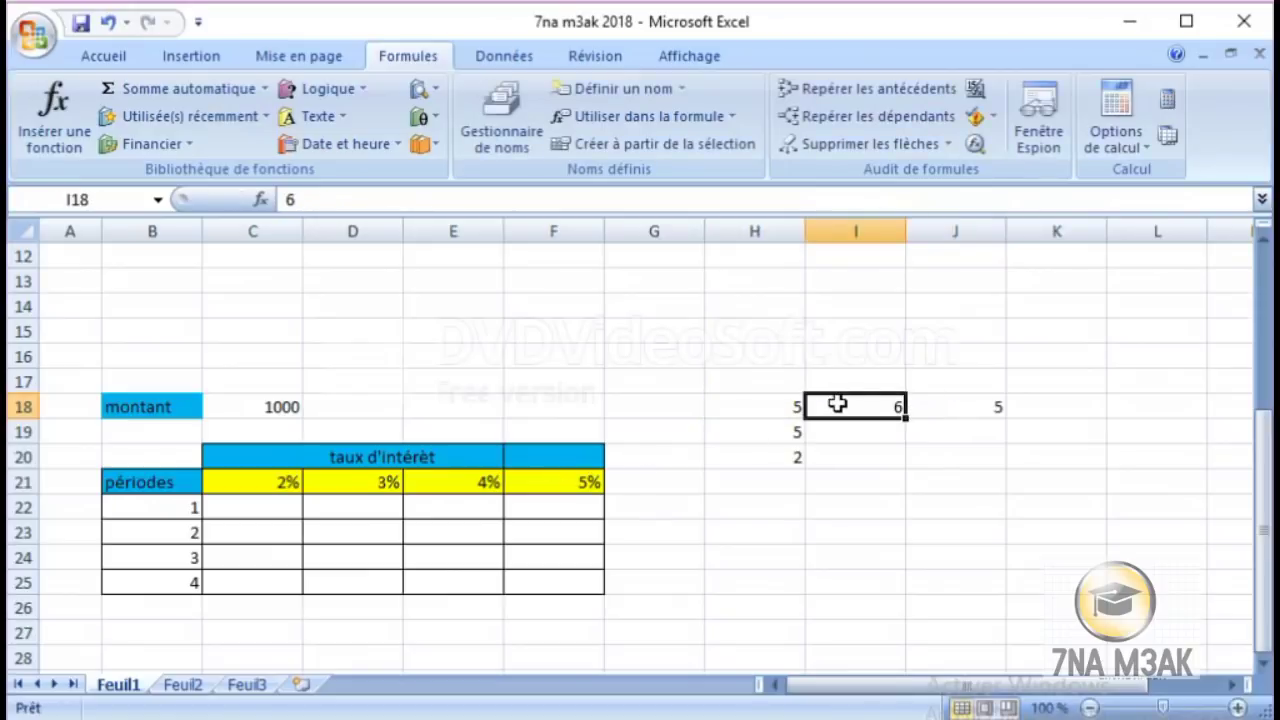
left_click(970, 414)
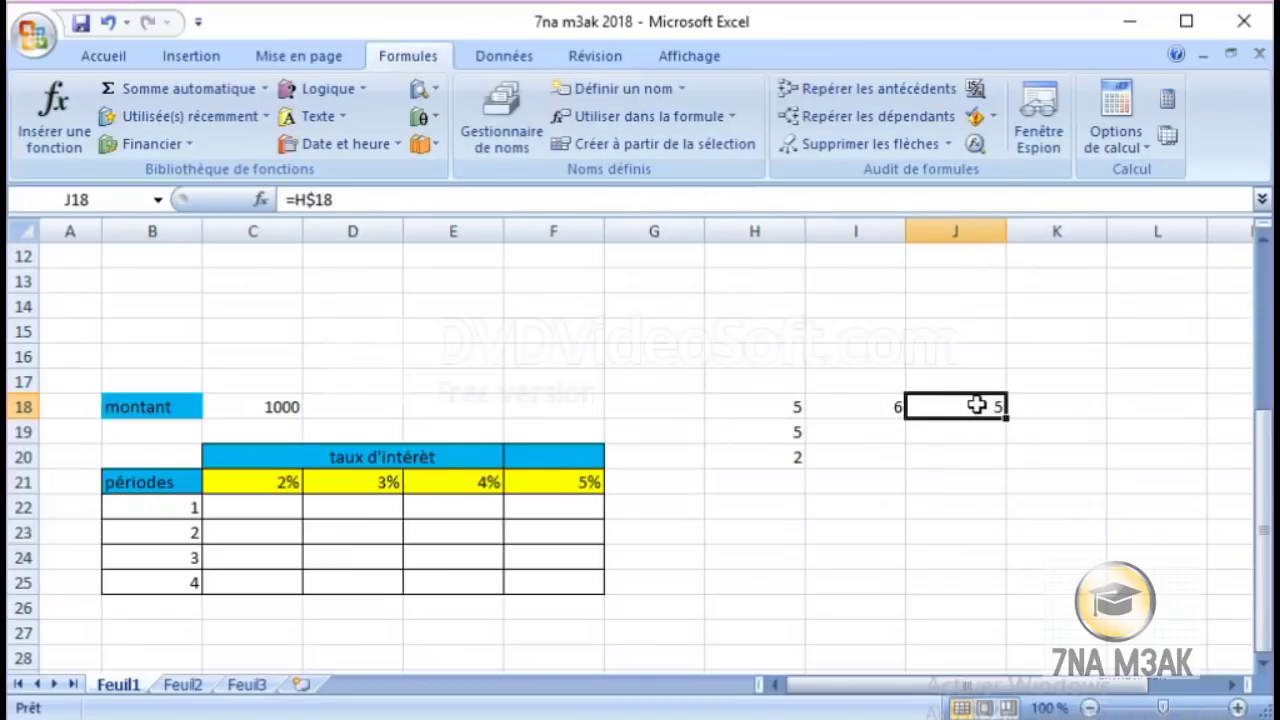
double_click(976, 404)
type("*")
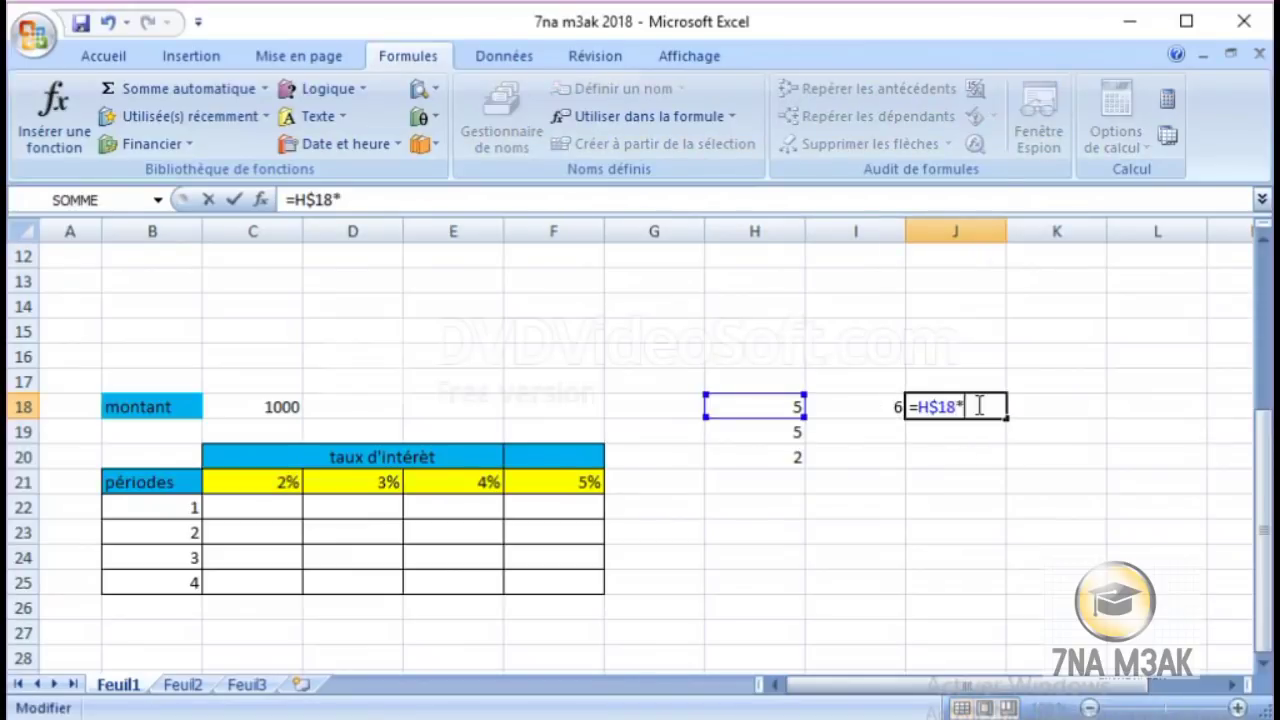
left_click(867, 420)
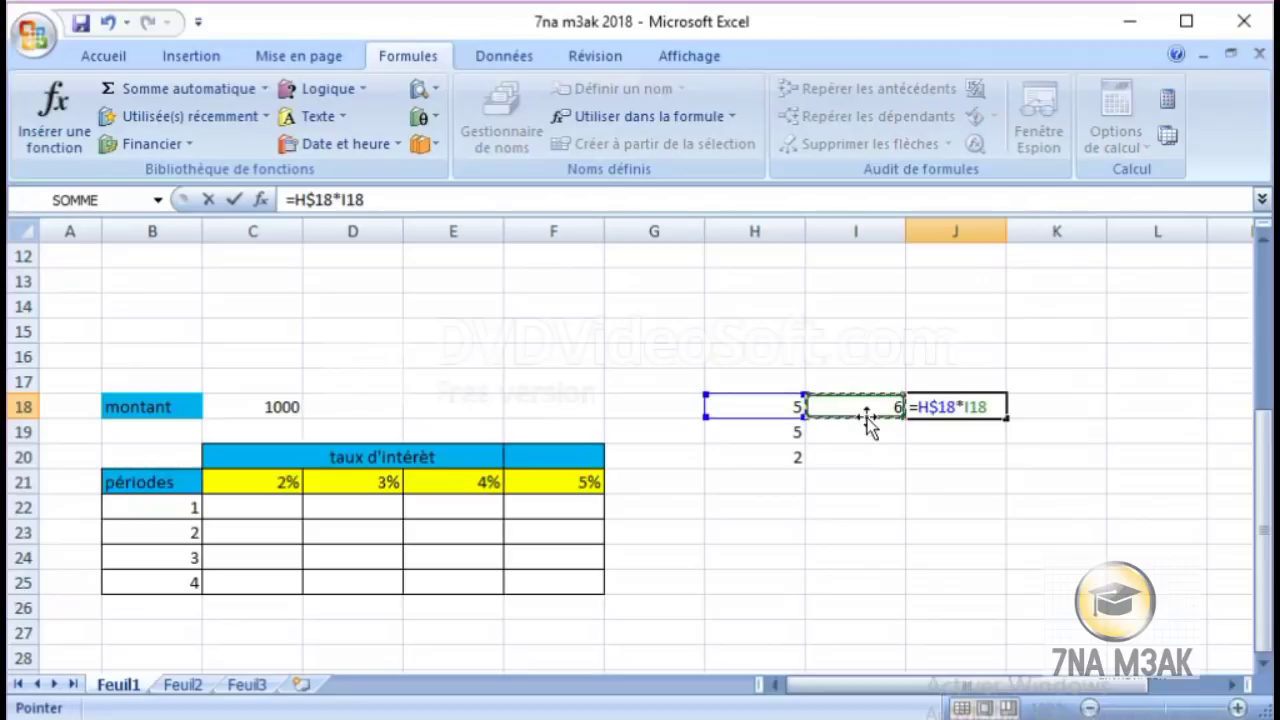
key("Return")
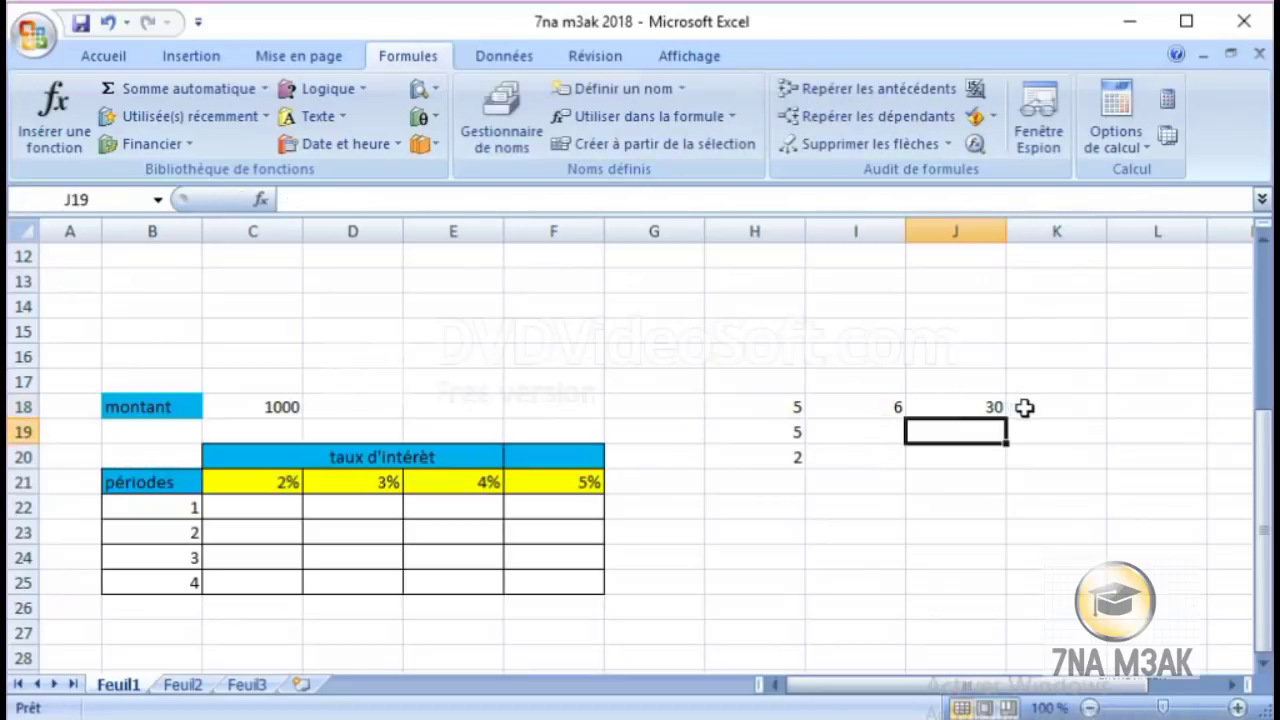
- Fill J18's formula down through J20 and inspect the formulas in J18 and J19
left_click(995, 408)
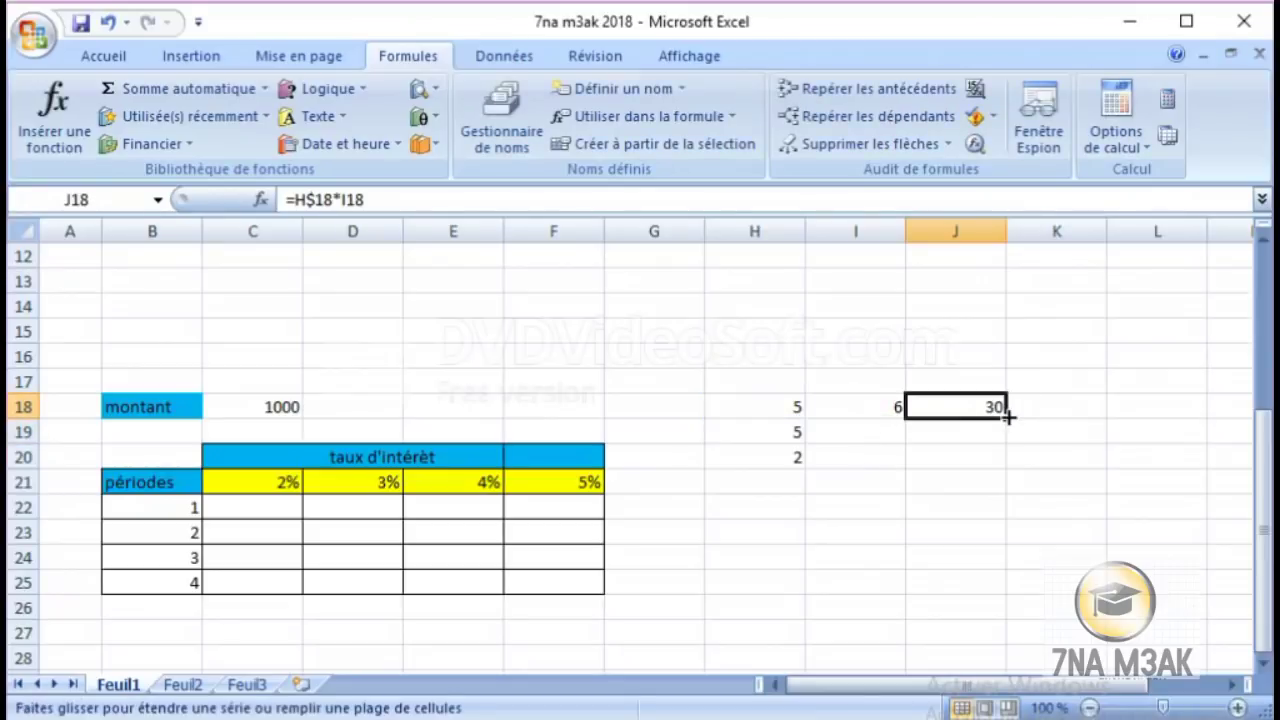
left_click_drag(1007, 416, 1008, 466)
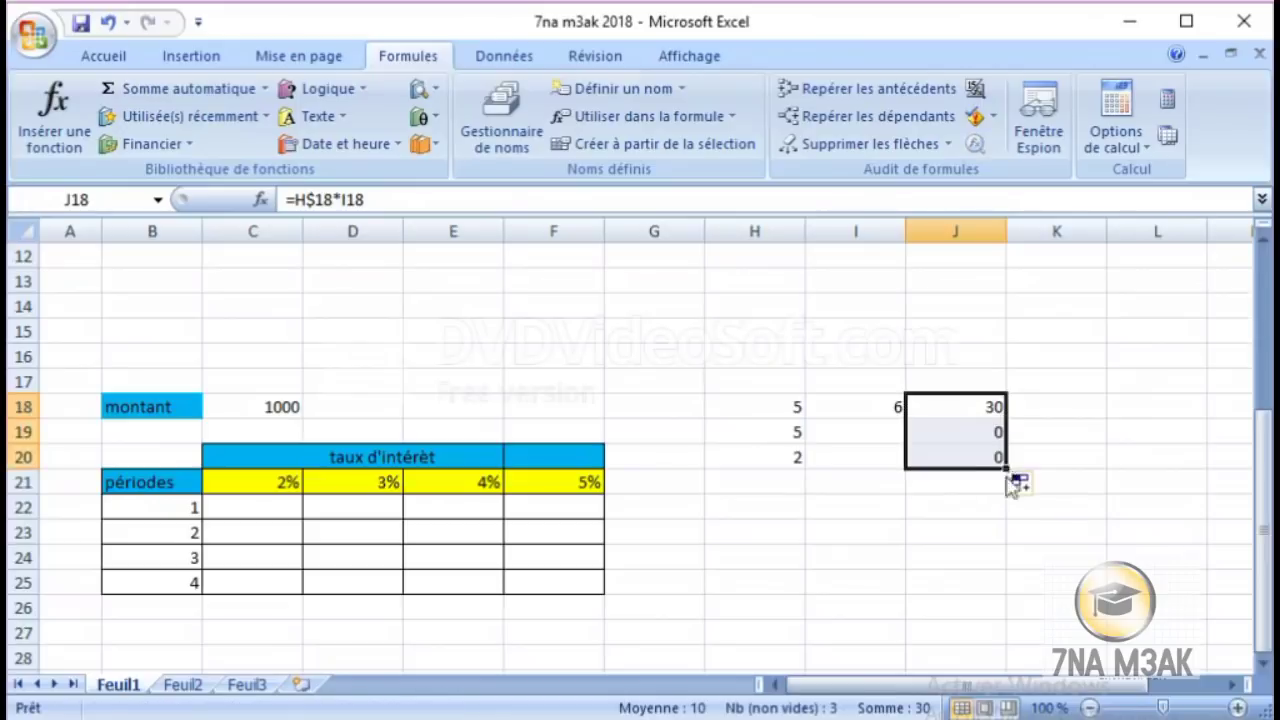
double_click(994, 408)
left_click(988, 428)
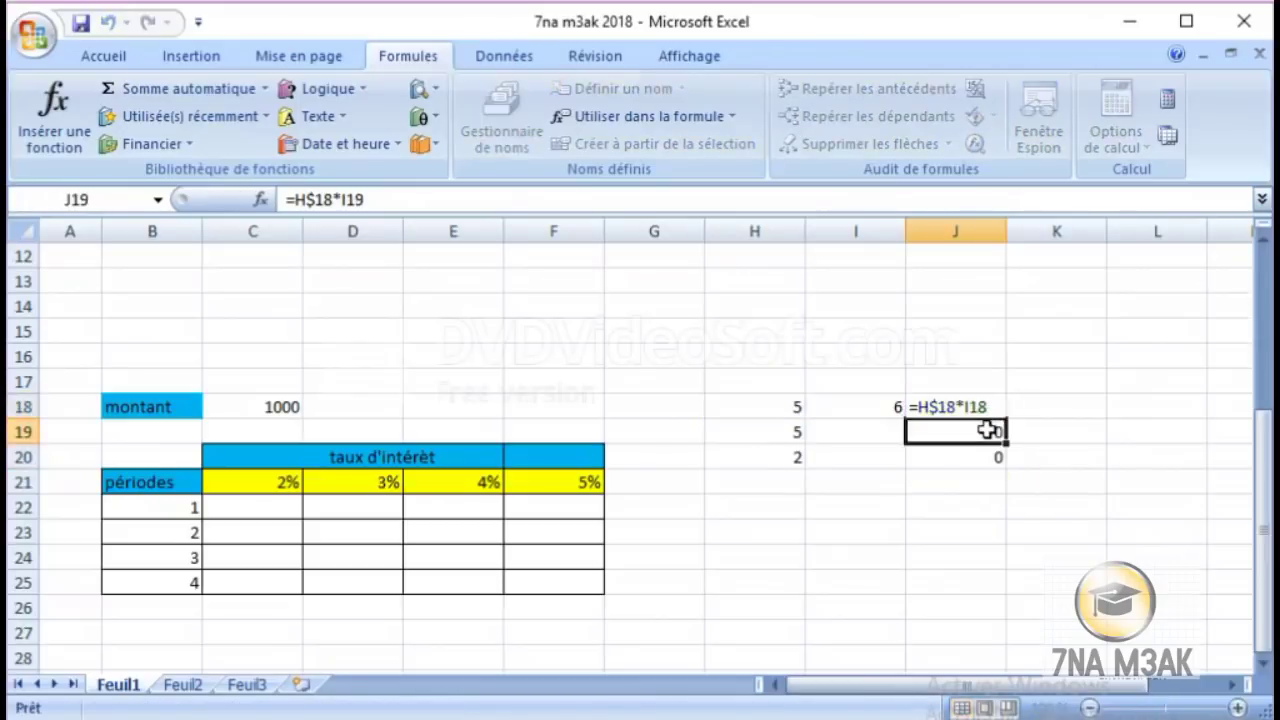
double_click(990, 430)
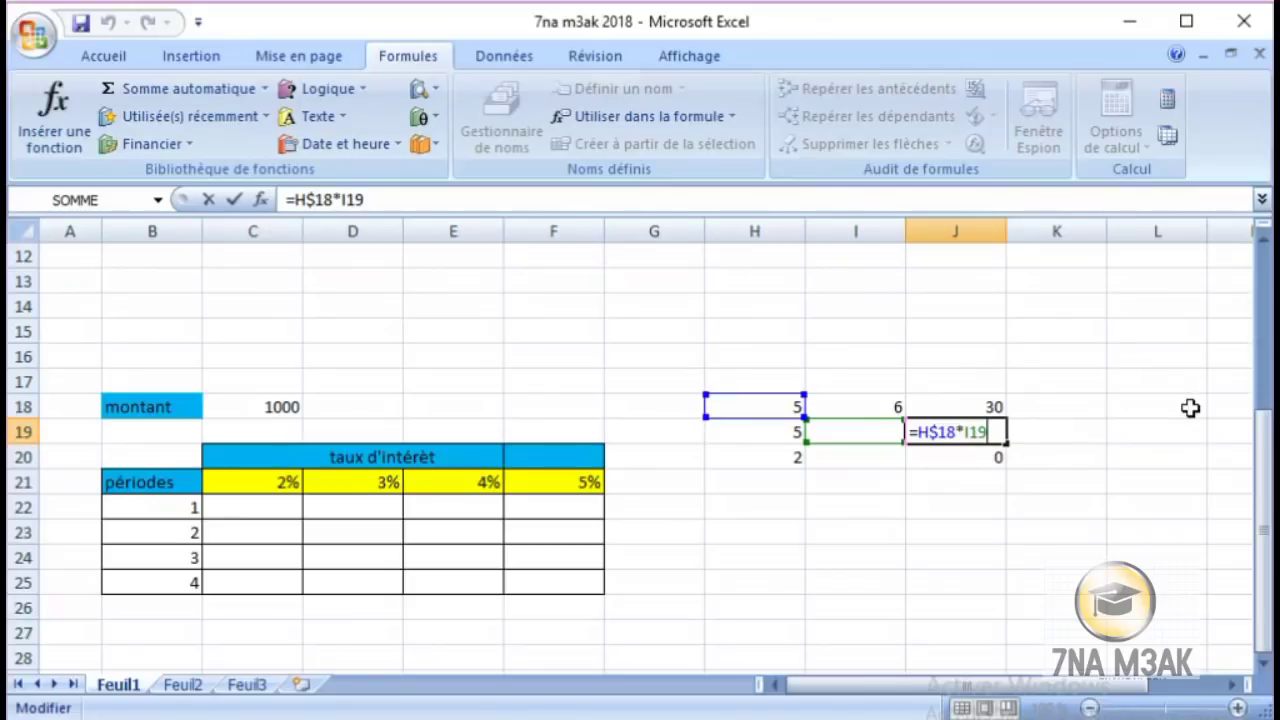
- Edit J18's formula to =H$18*$I18 so column I is locked
double_click(990, 408)
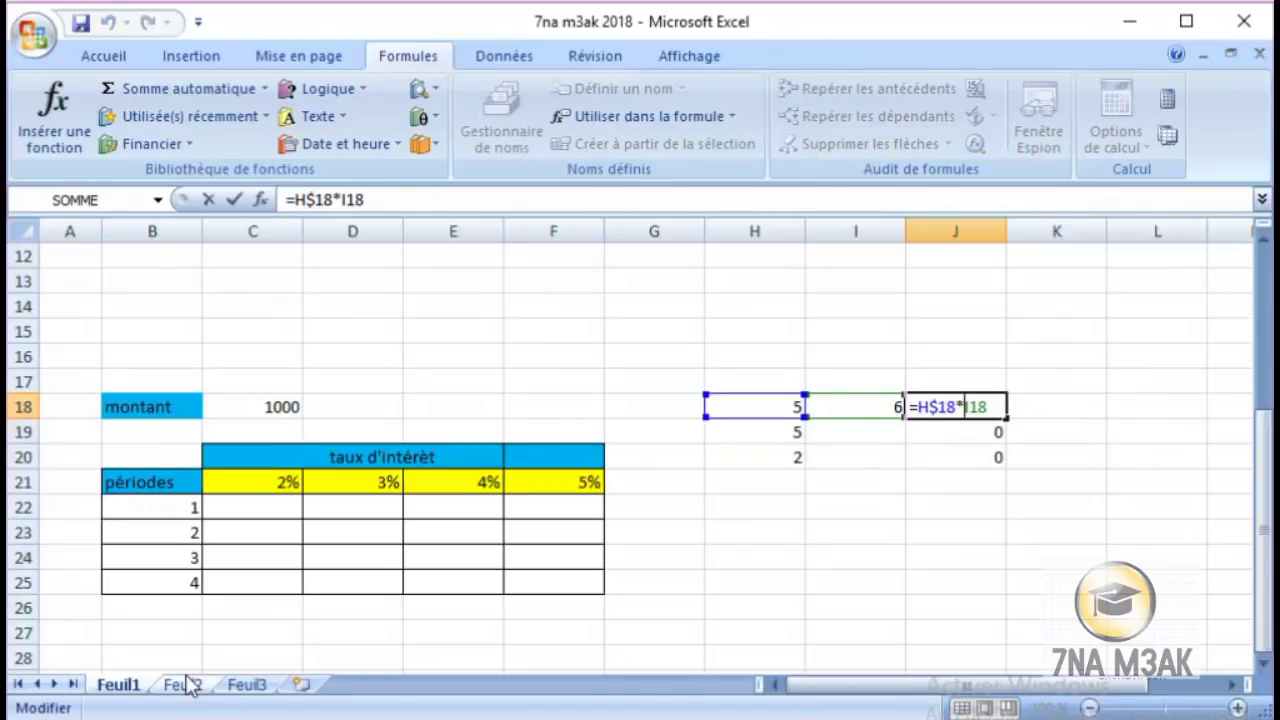
key("Left")
key("Left")
key("Left")
type("$")
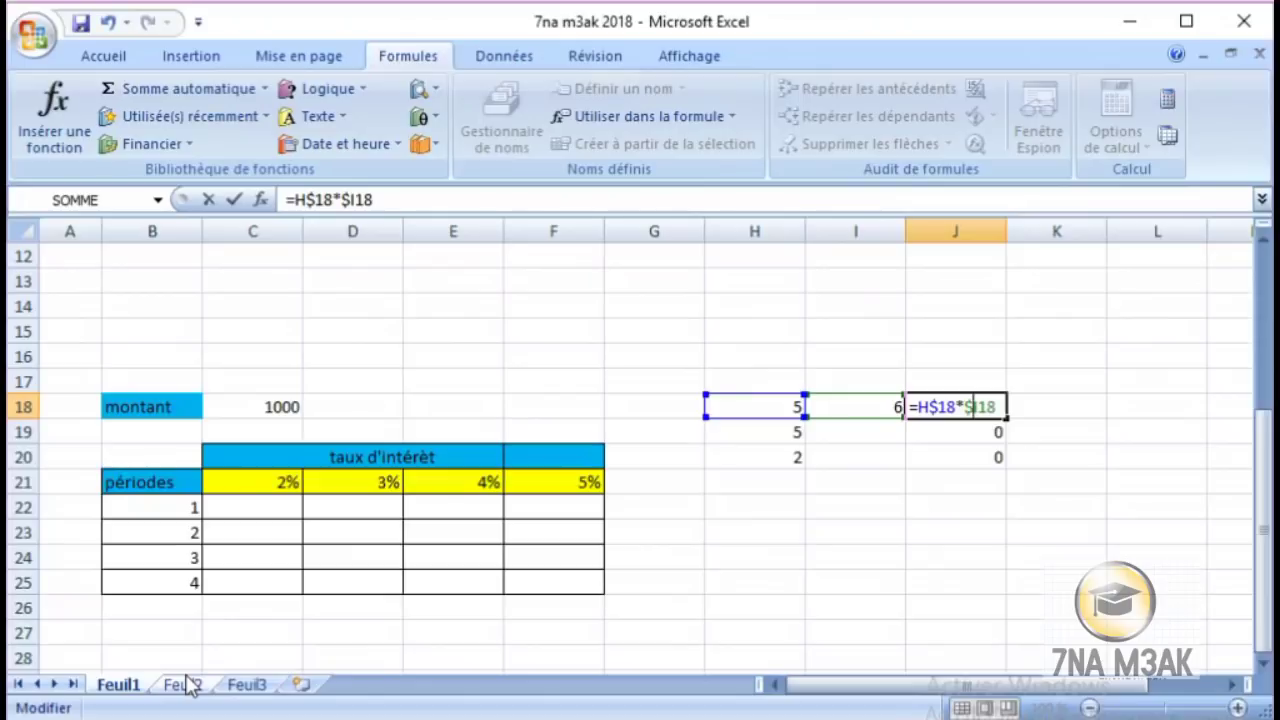
key("Return")
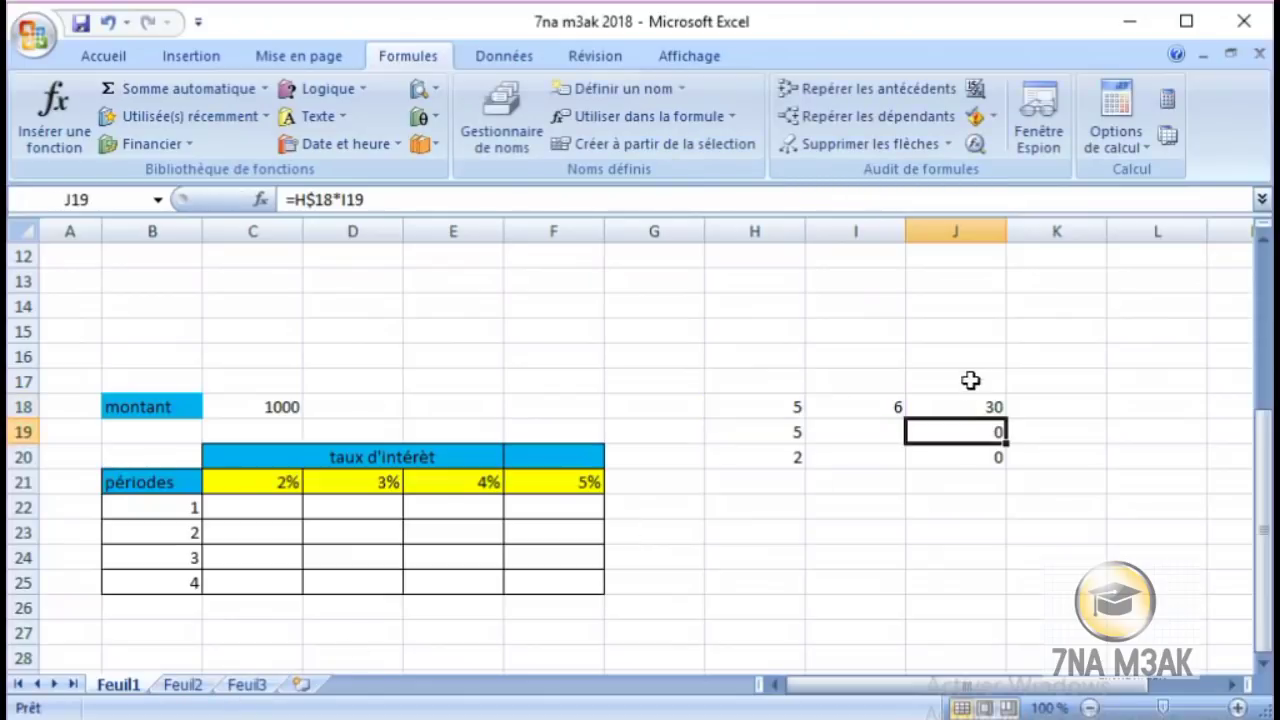
left_click(981, 406)
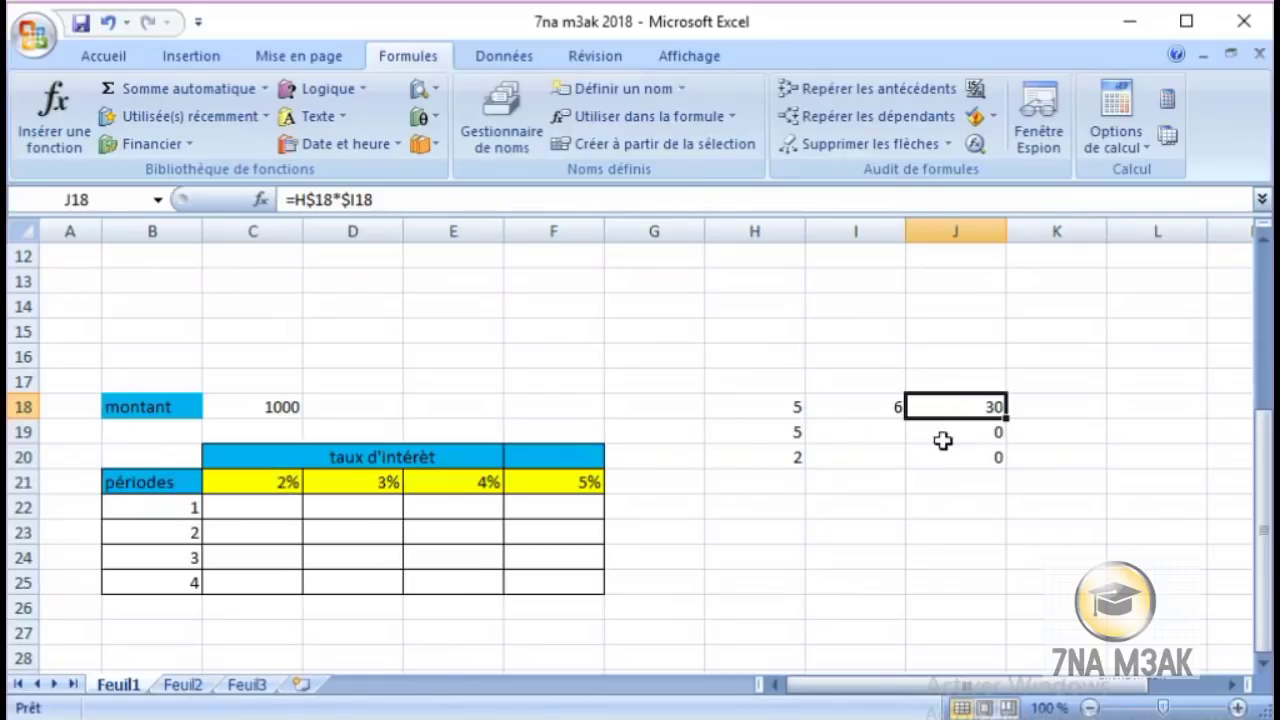
- Copy J18's formula right into K18 and L18, then compare K18's formula with J18's
left_click_drag(1007, 418, 1124, 421)
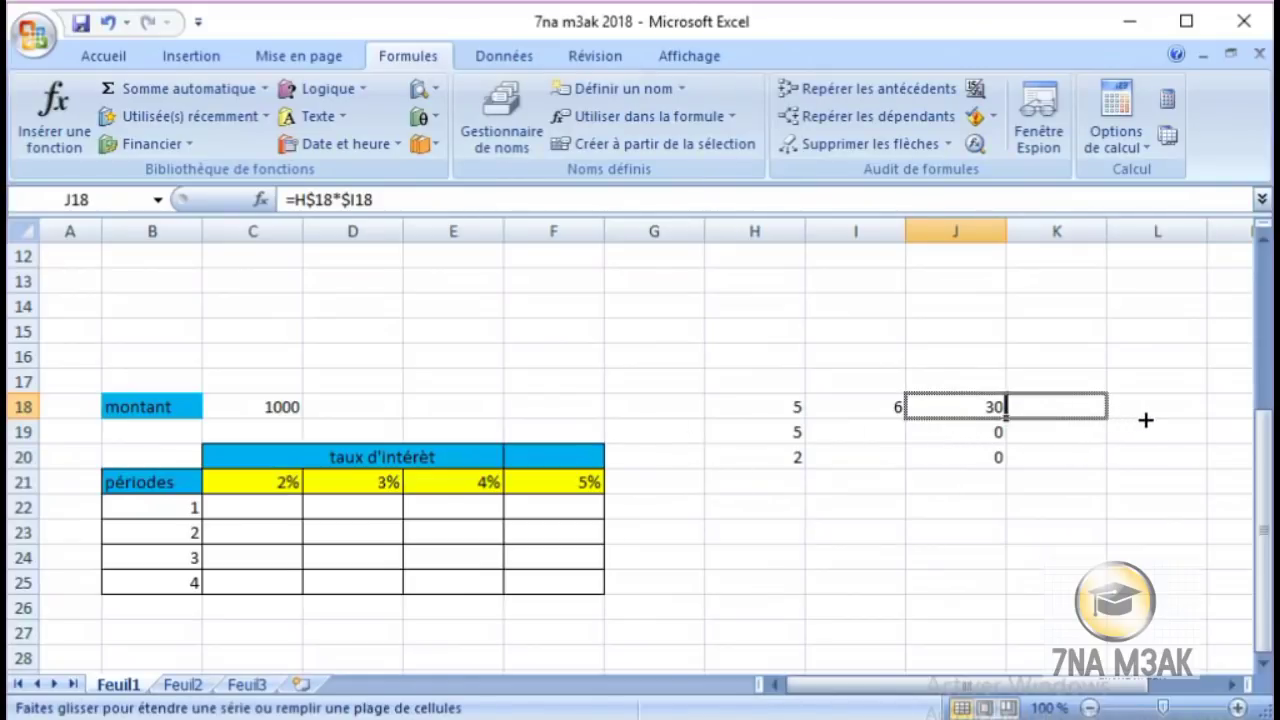
left_click_drag(1124, 421, 1160, 425)
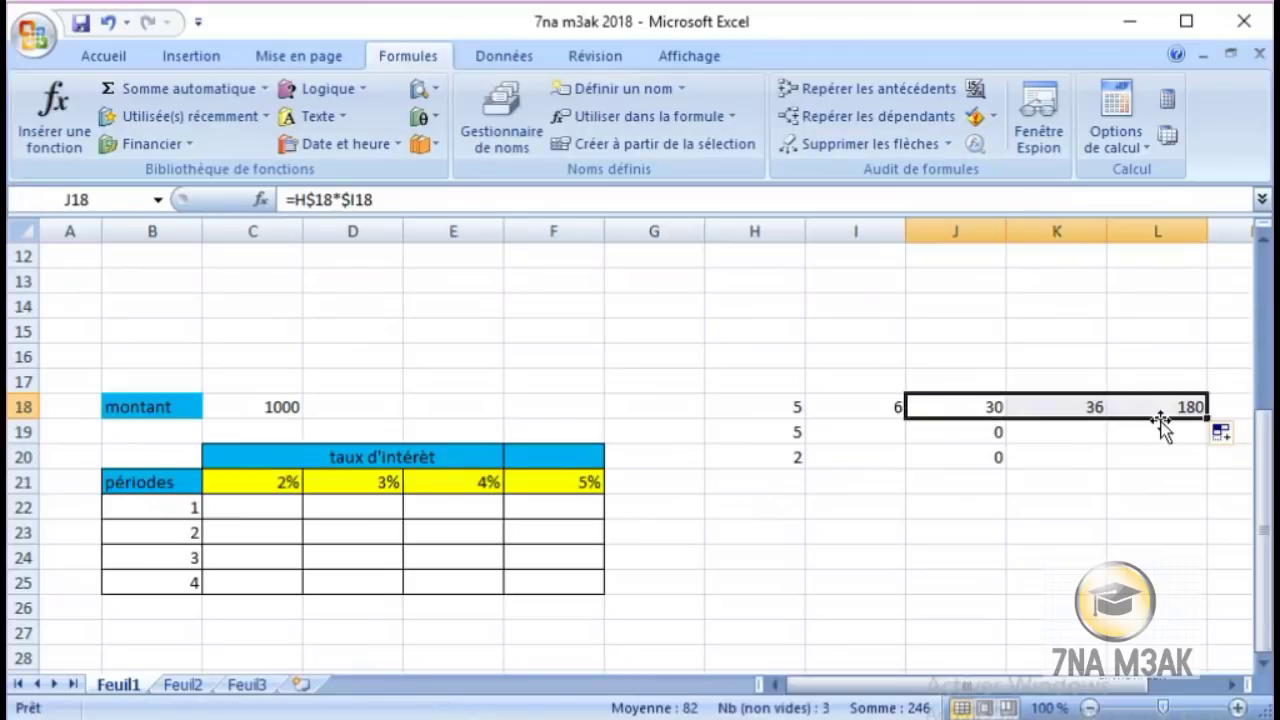
double_click(1094, 407)
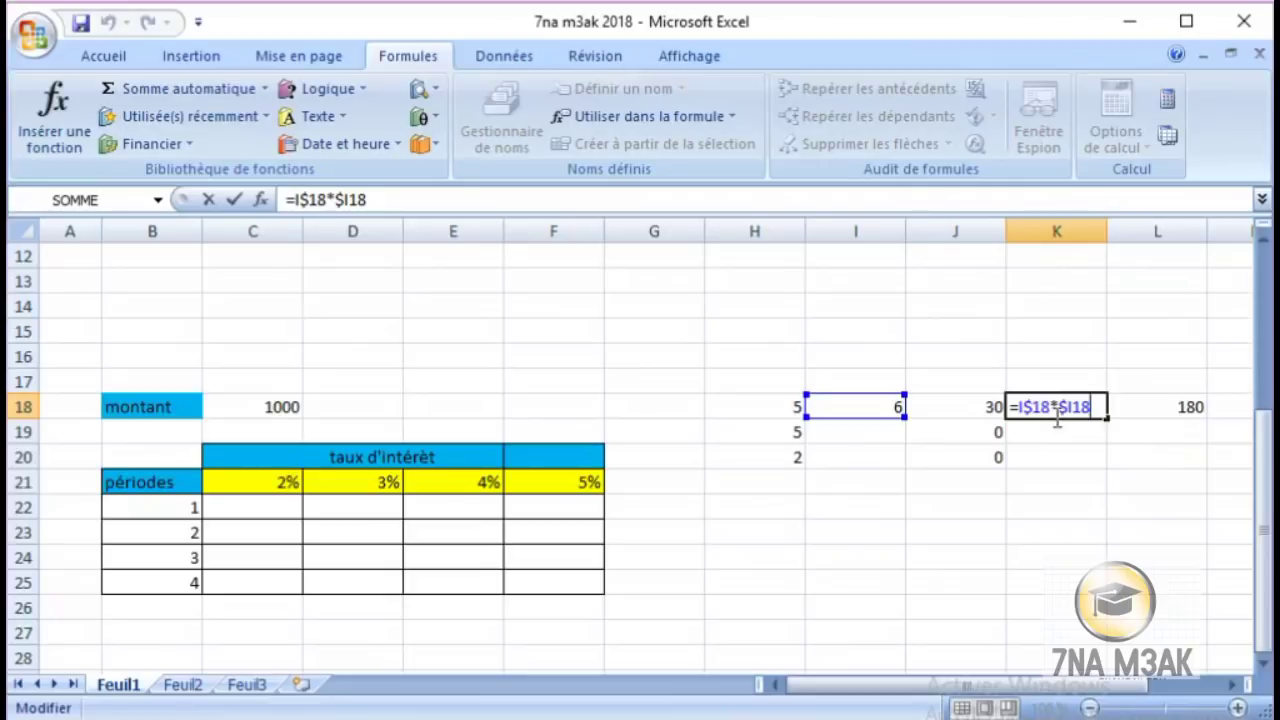
left_click(1000, 412)
double_click(1002, 408)
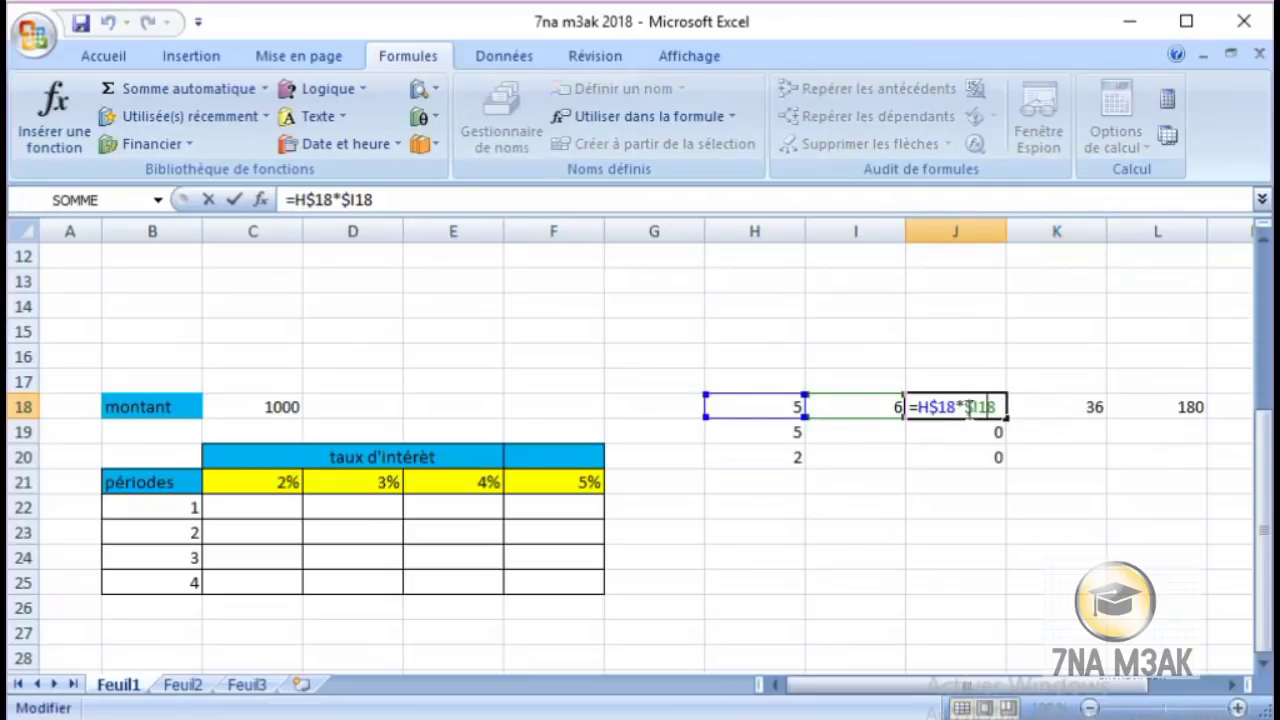
- Try adding an L18 reference to K18's formula, dismiss the error, and erase the entry
double_click(1062, 408)
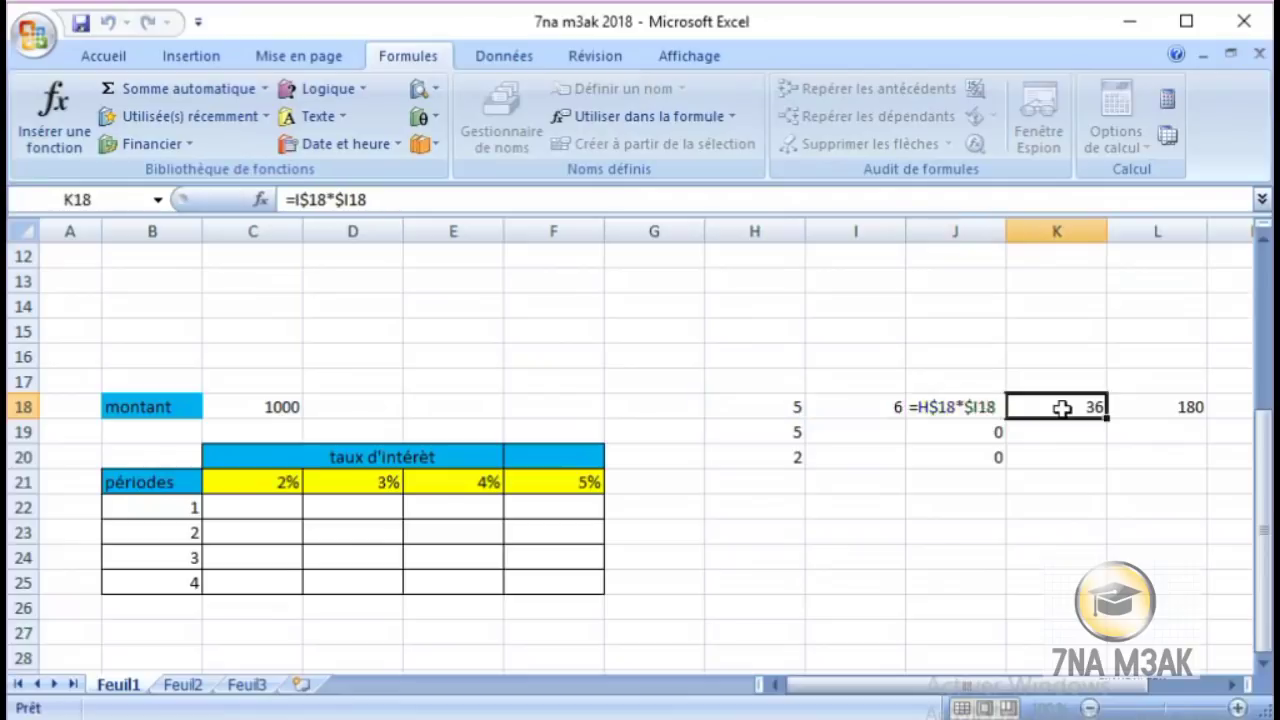
left_click(1134, 408)
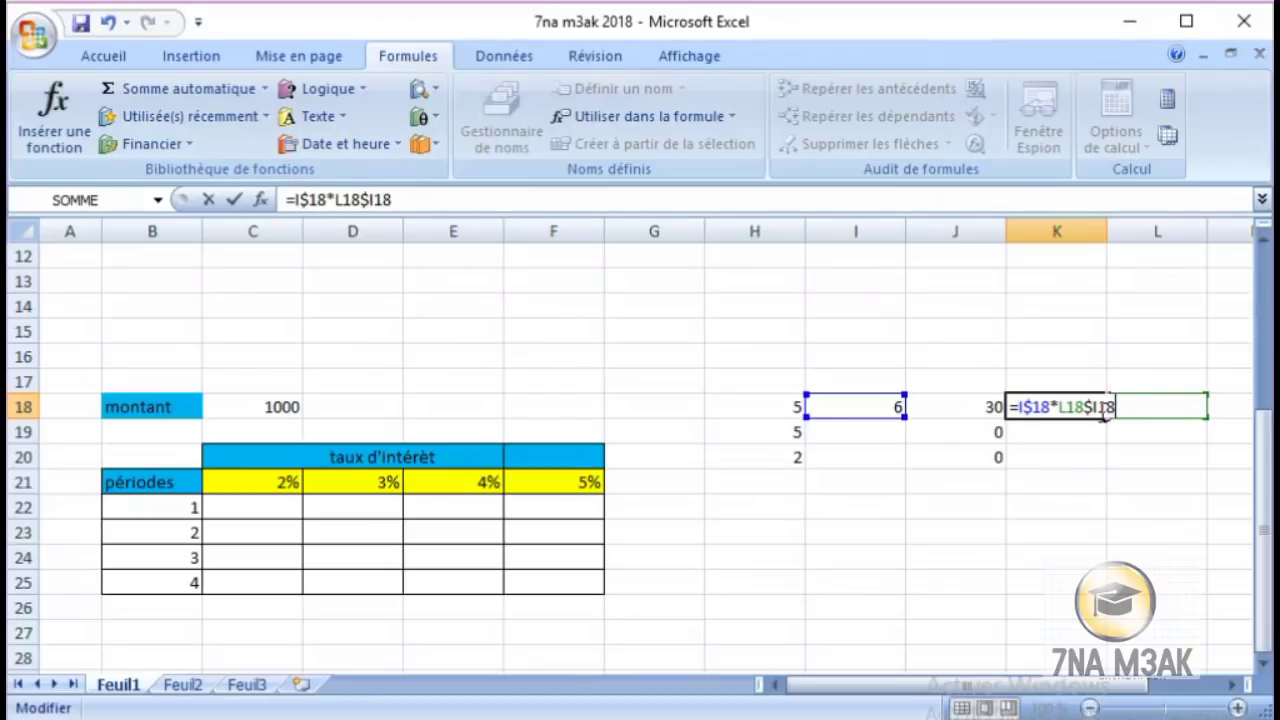
key("Return")
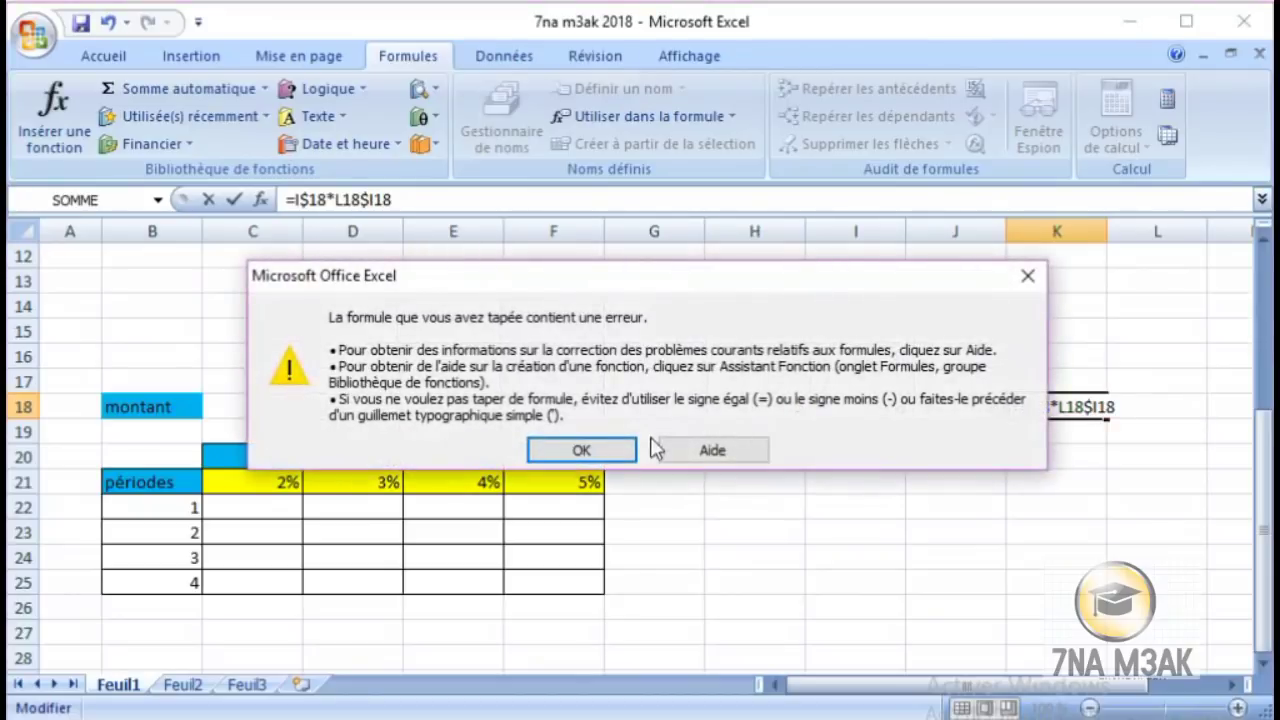
left_click(1027, 275)
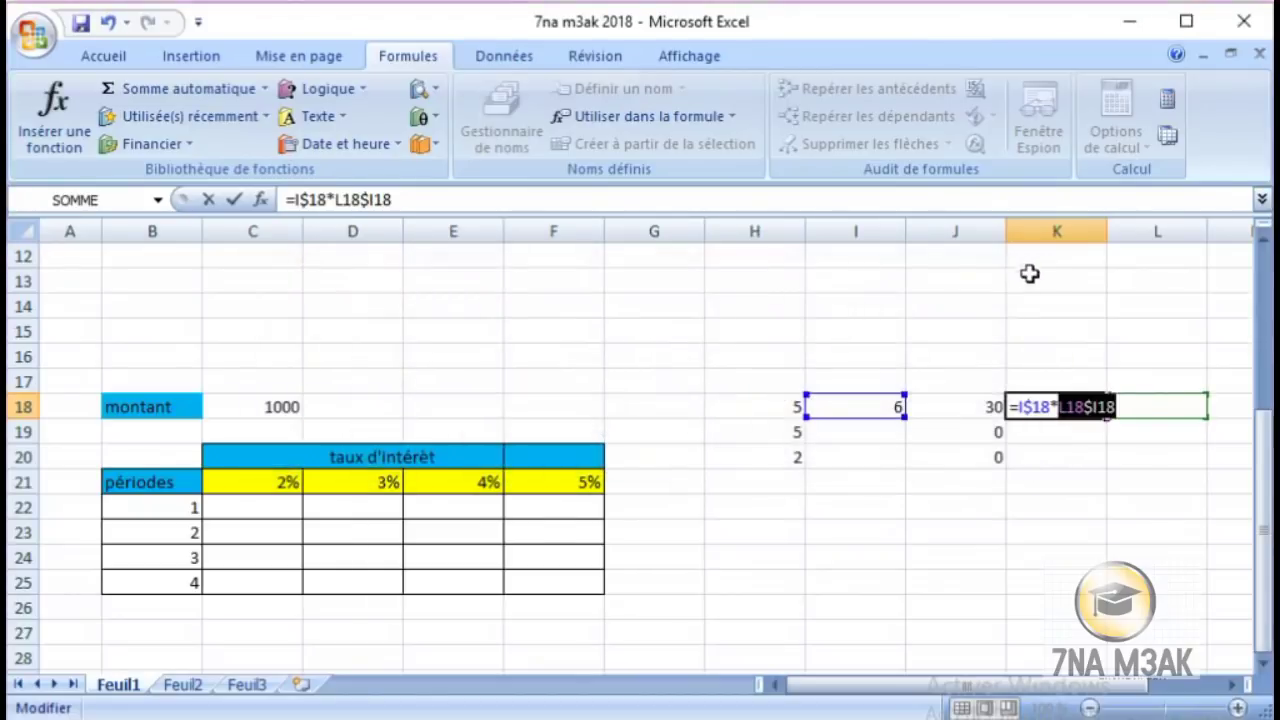
key("BackSpace")
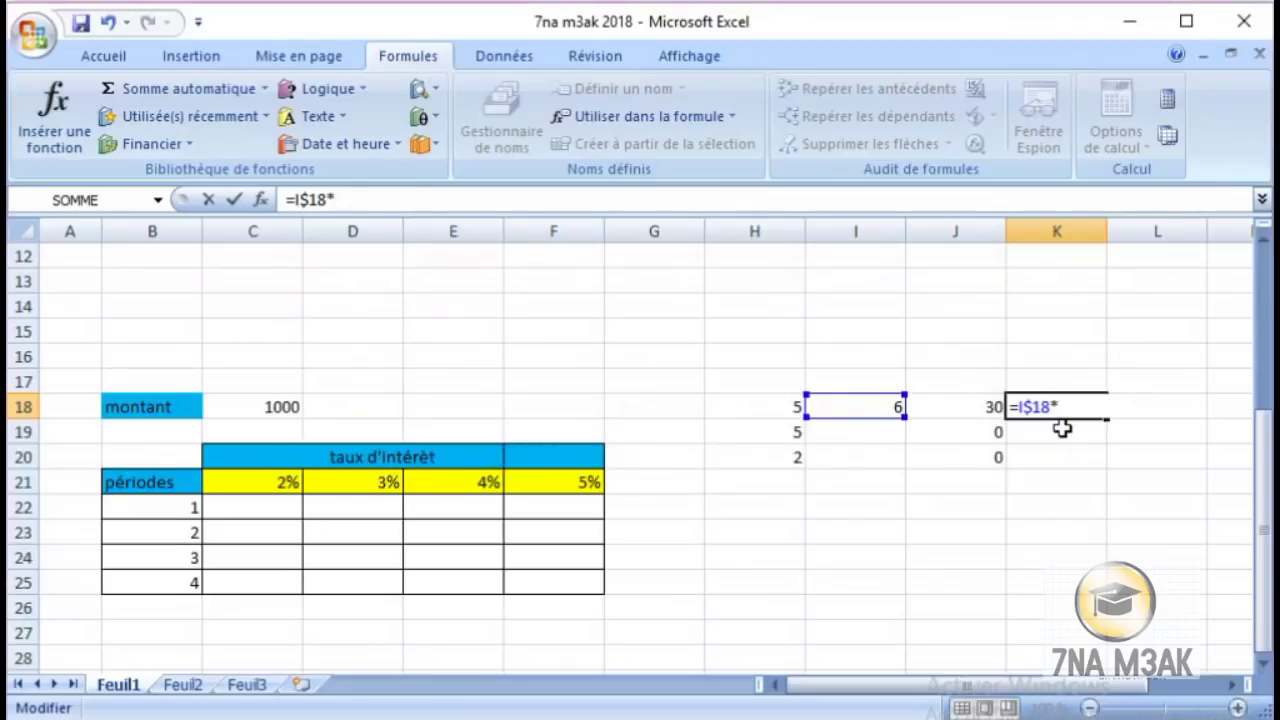
key("BackSpace")
key("BackSpace")
key("BackSpace")
key("BackSpace")
key("BackSpace")
key("BackSpace")
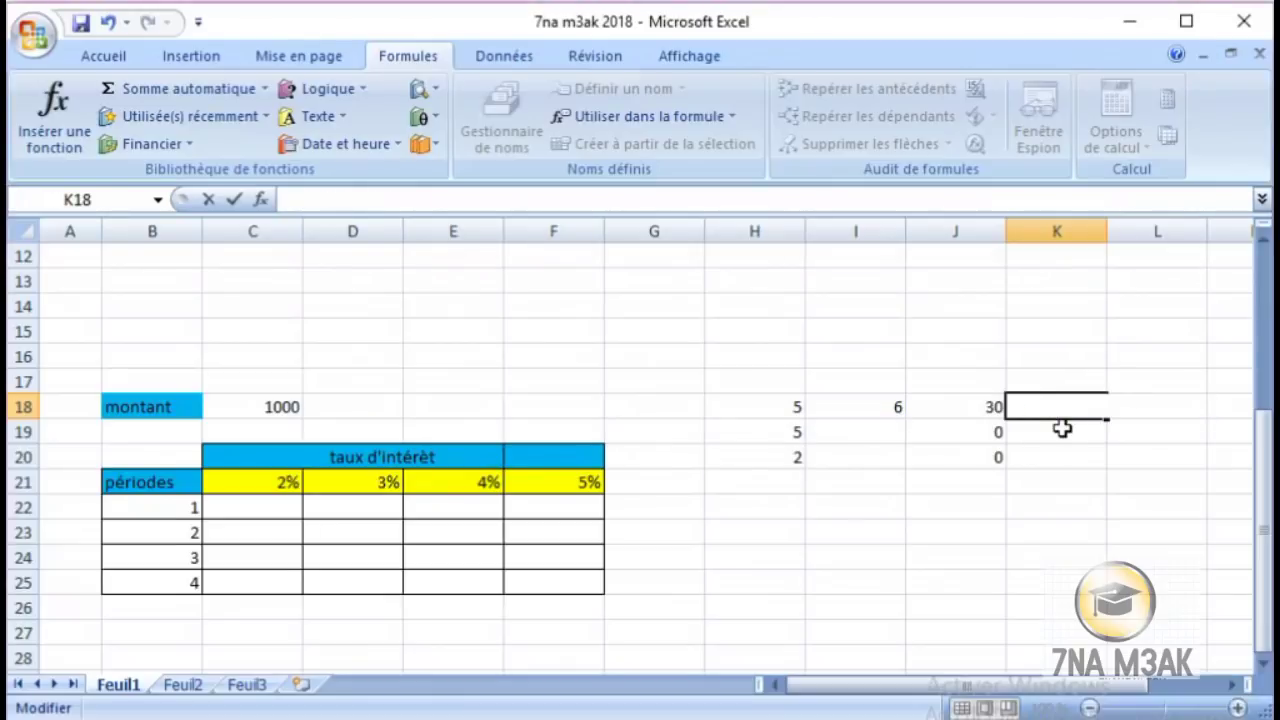
left_click(977, 538)
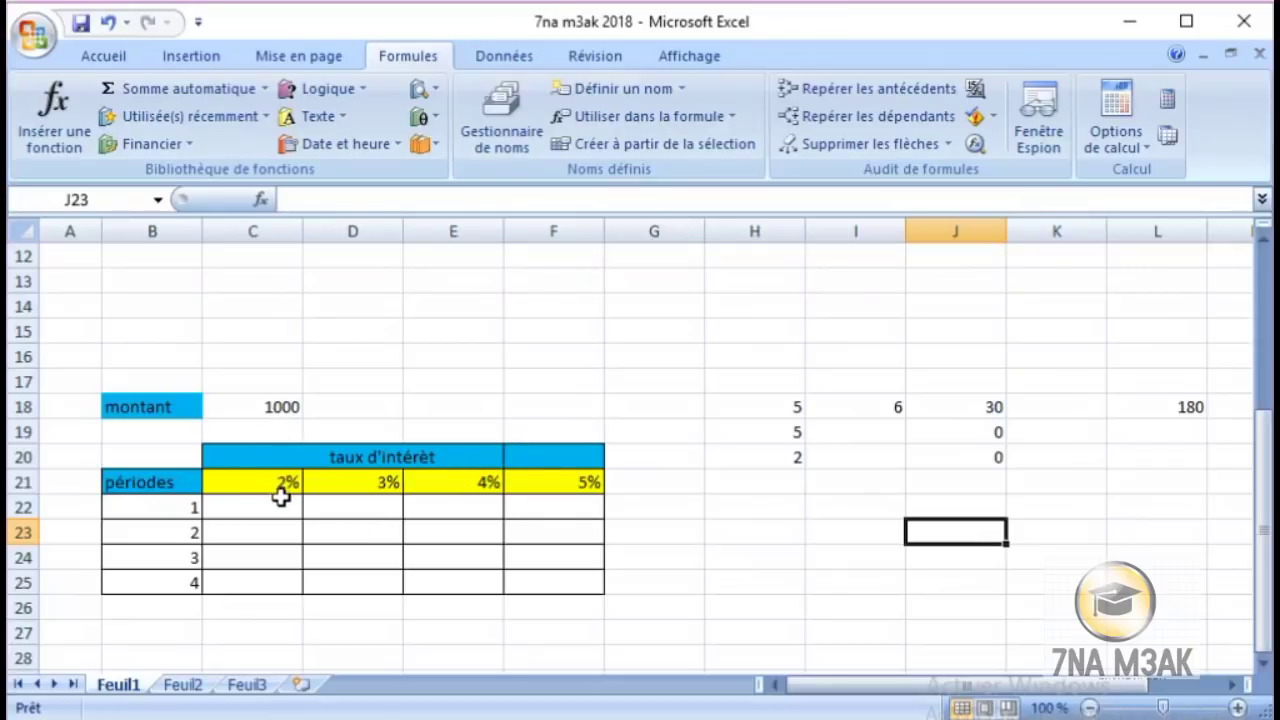
left_click(282, 408)
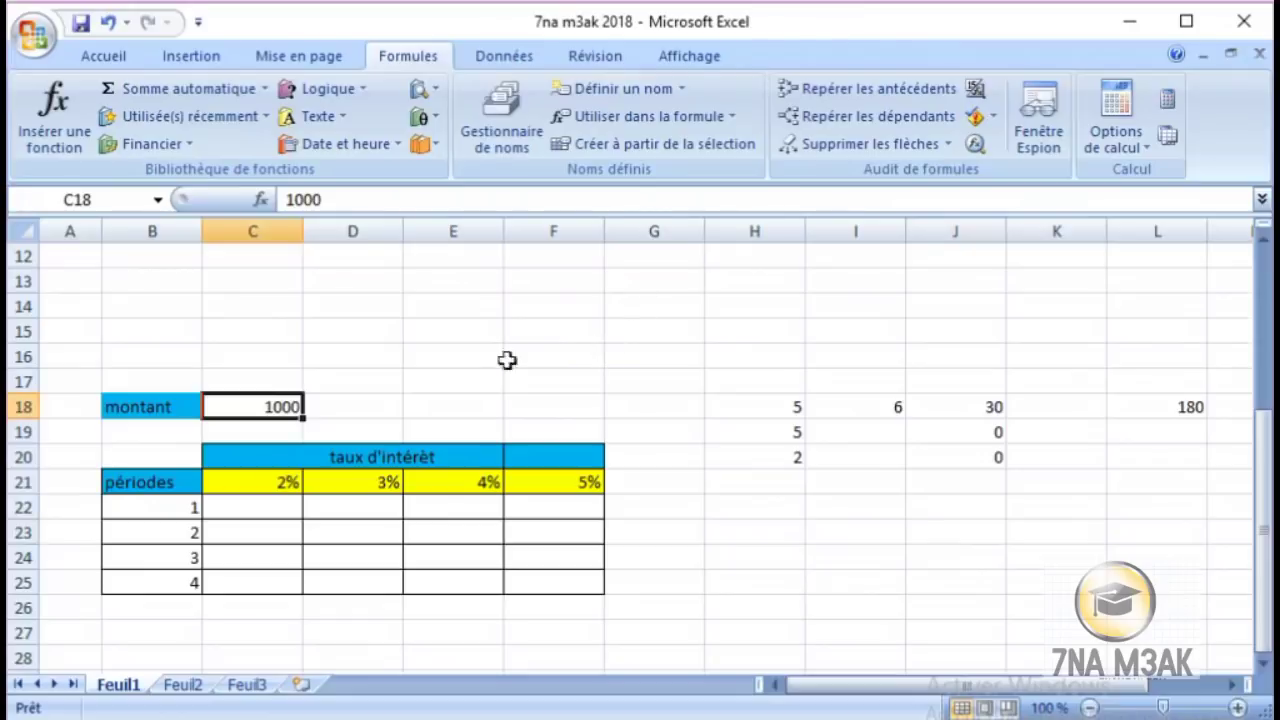
- Enter =ca+ca*taux i*p in D16, which shows a #NOM? error
double_click(392, 357)
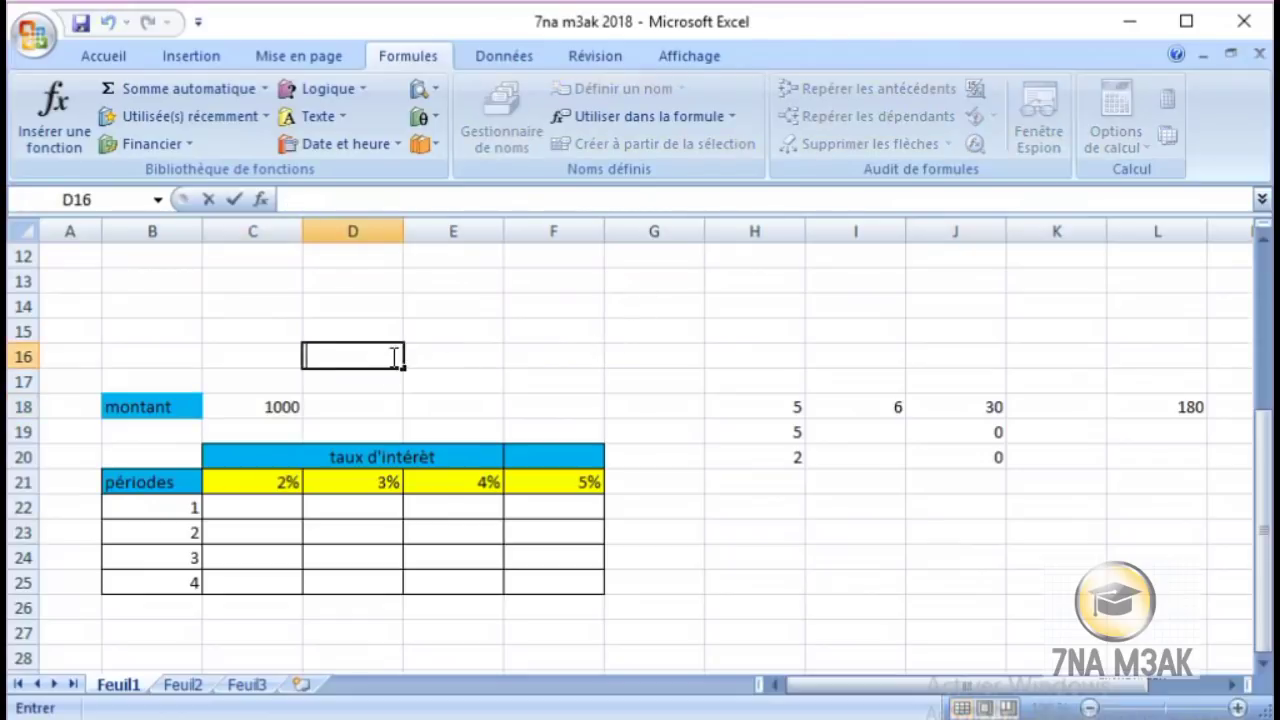
type("=ca")
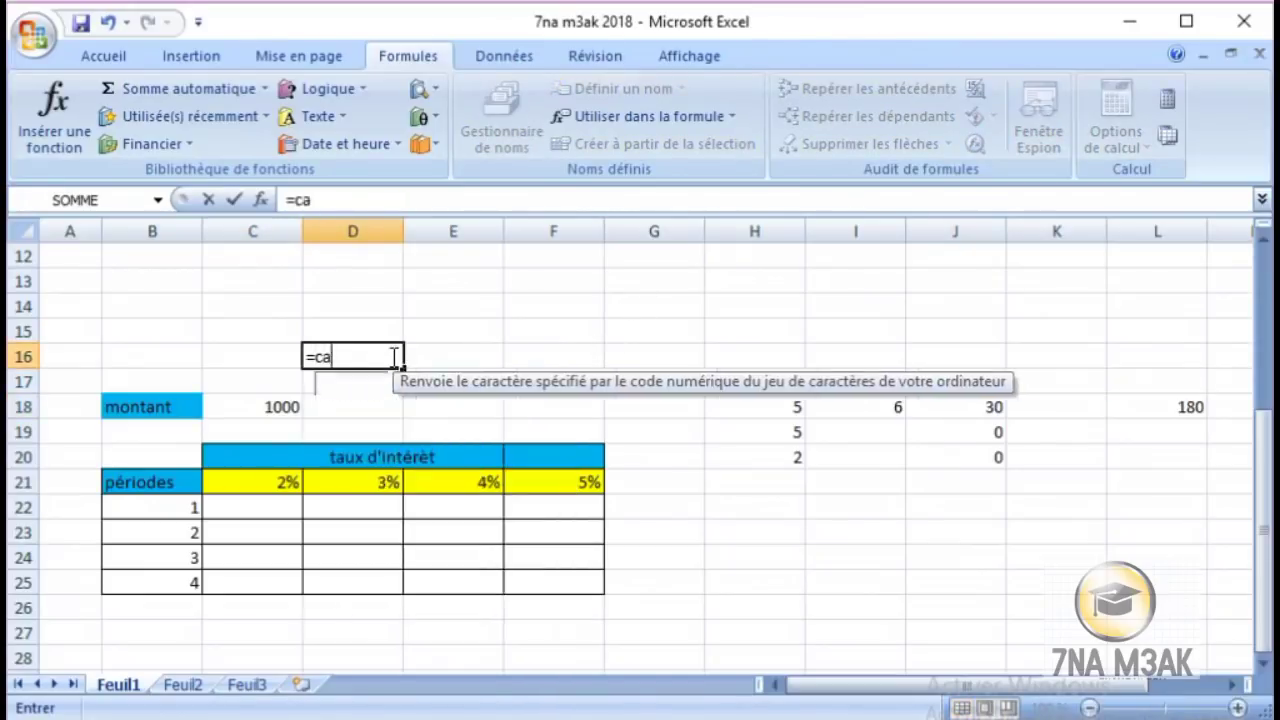
type("+")
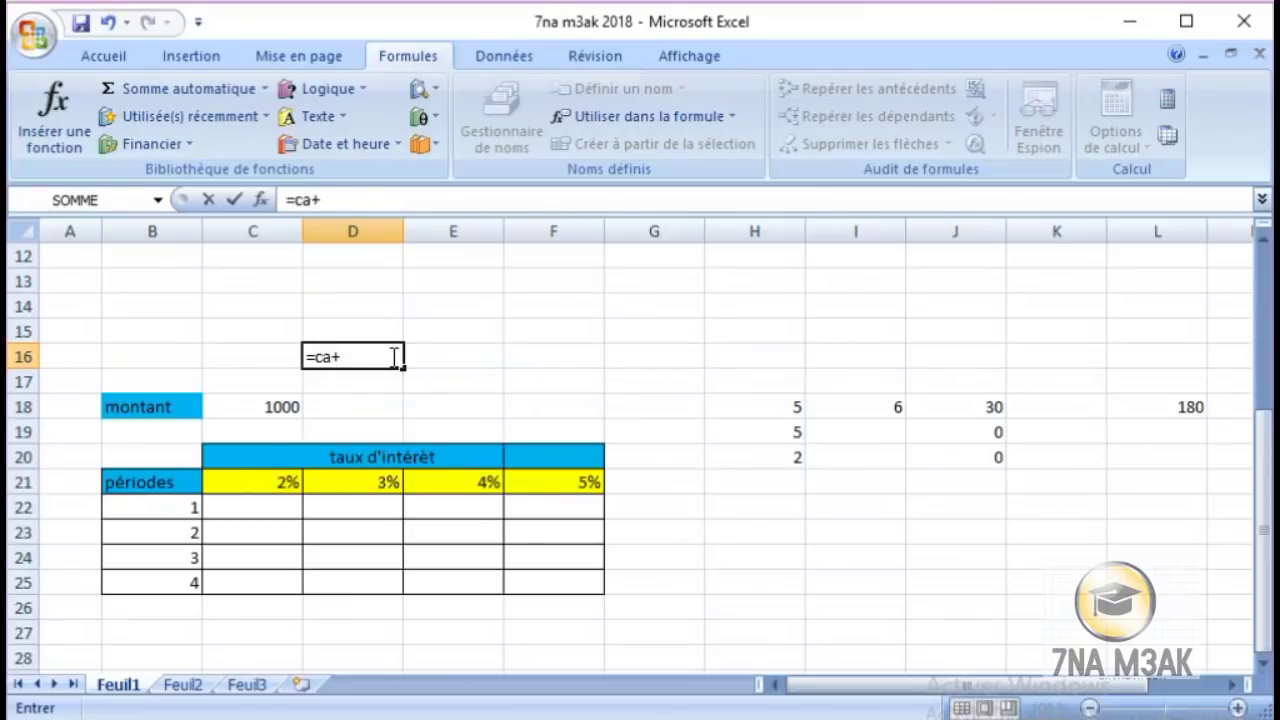
type("i")
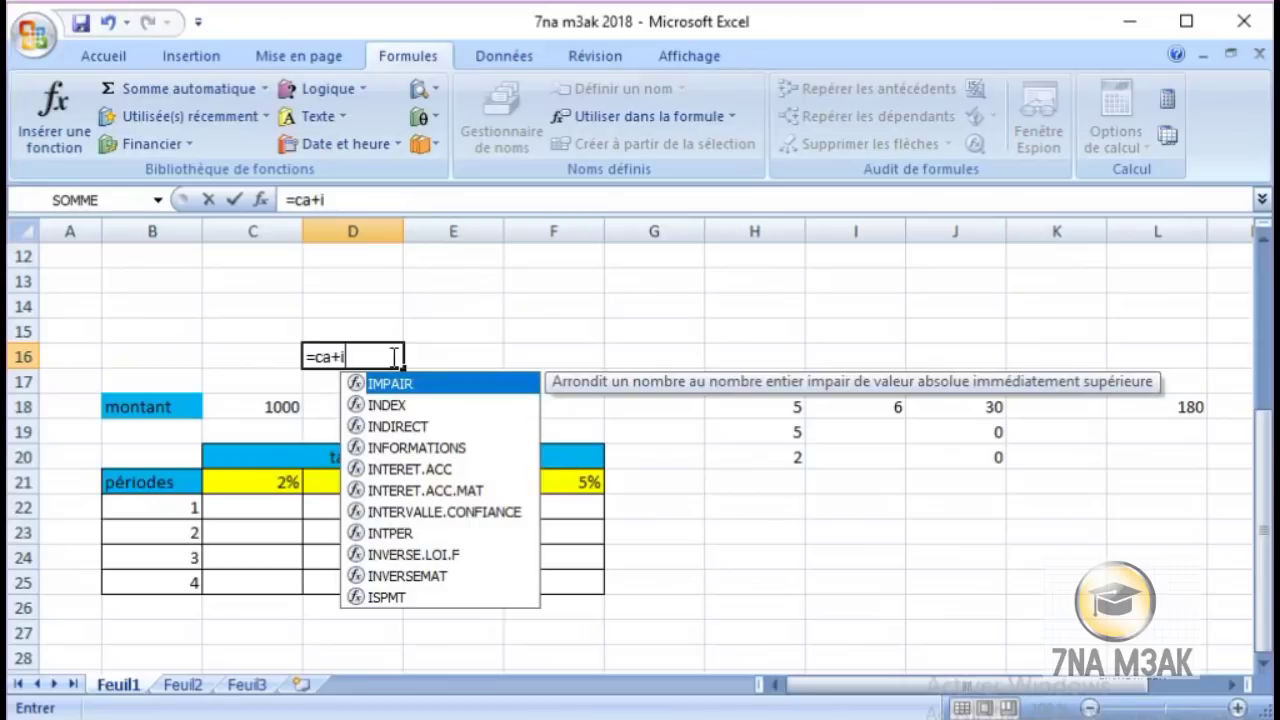
key("BackSpace")
type("ca")
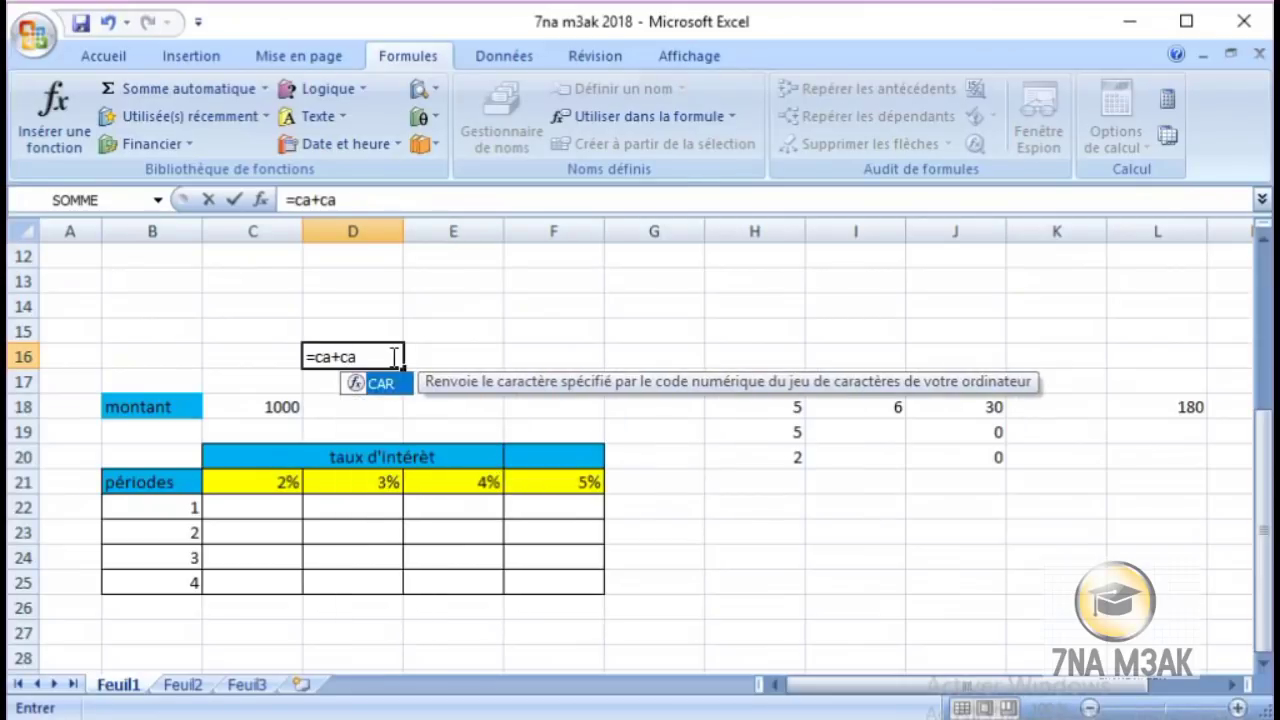
type("*")
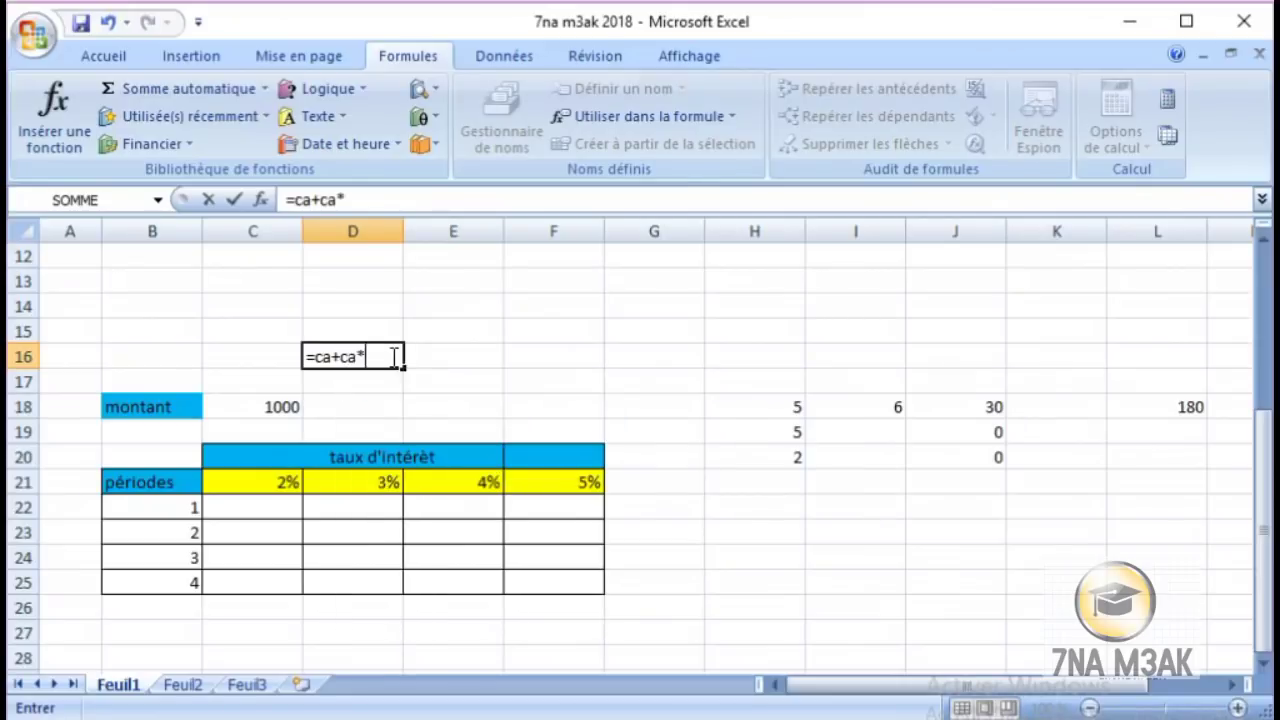
type("tau")
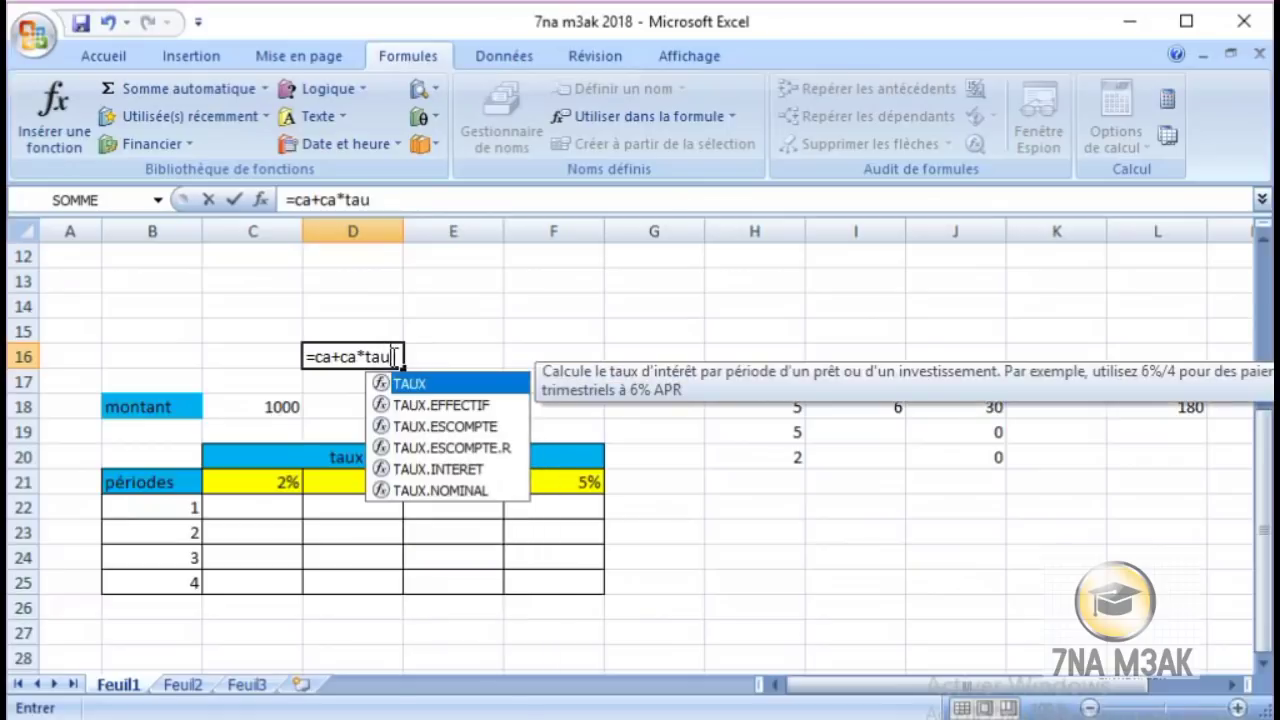
type("x i")
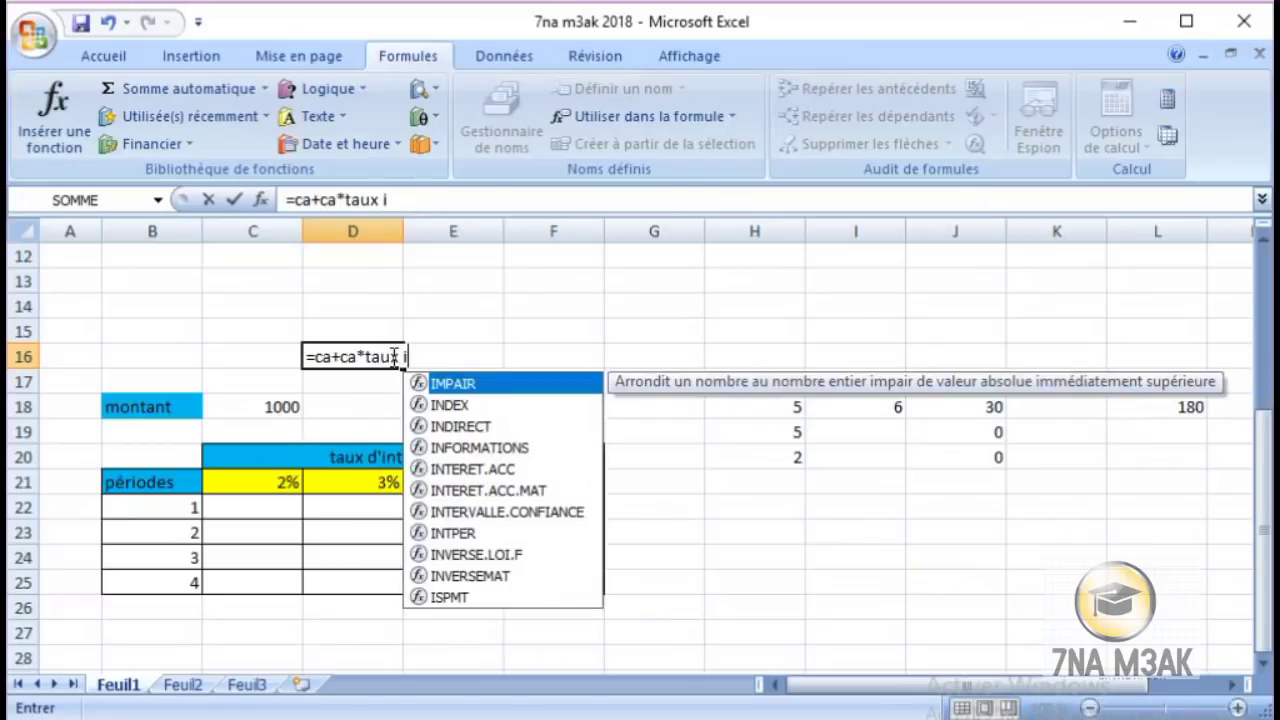
type("*")
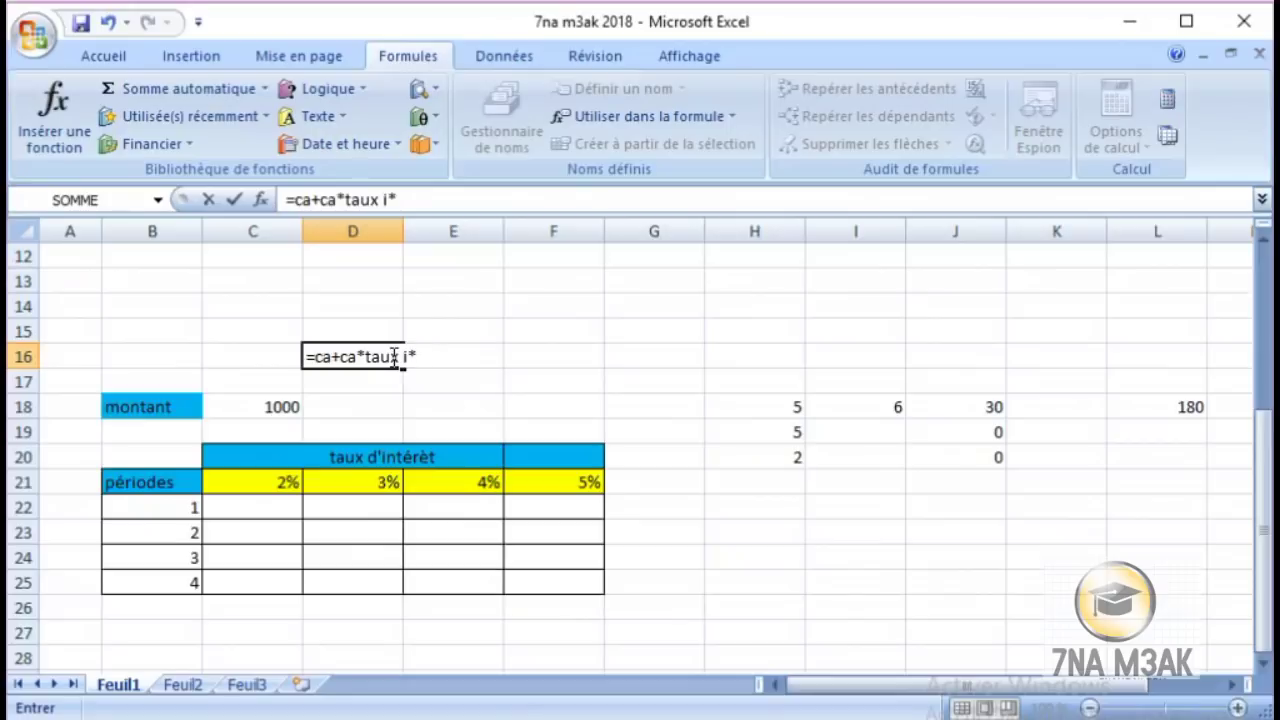
type("p")
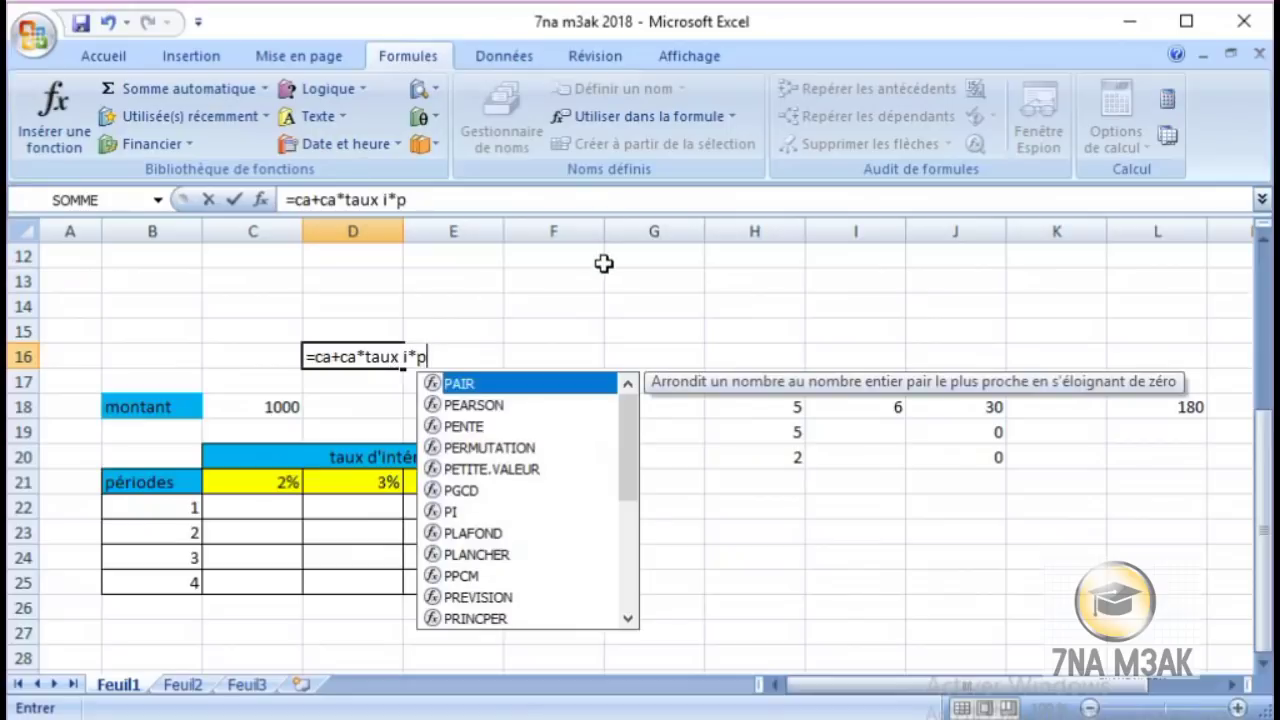
left_click(604, 263)
- Remove the leading equals sign so D16 reads 'ca+ca*taux i*p' as text
left_click(360, 357)
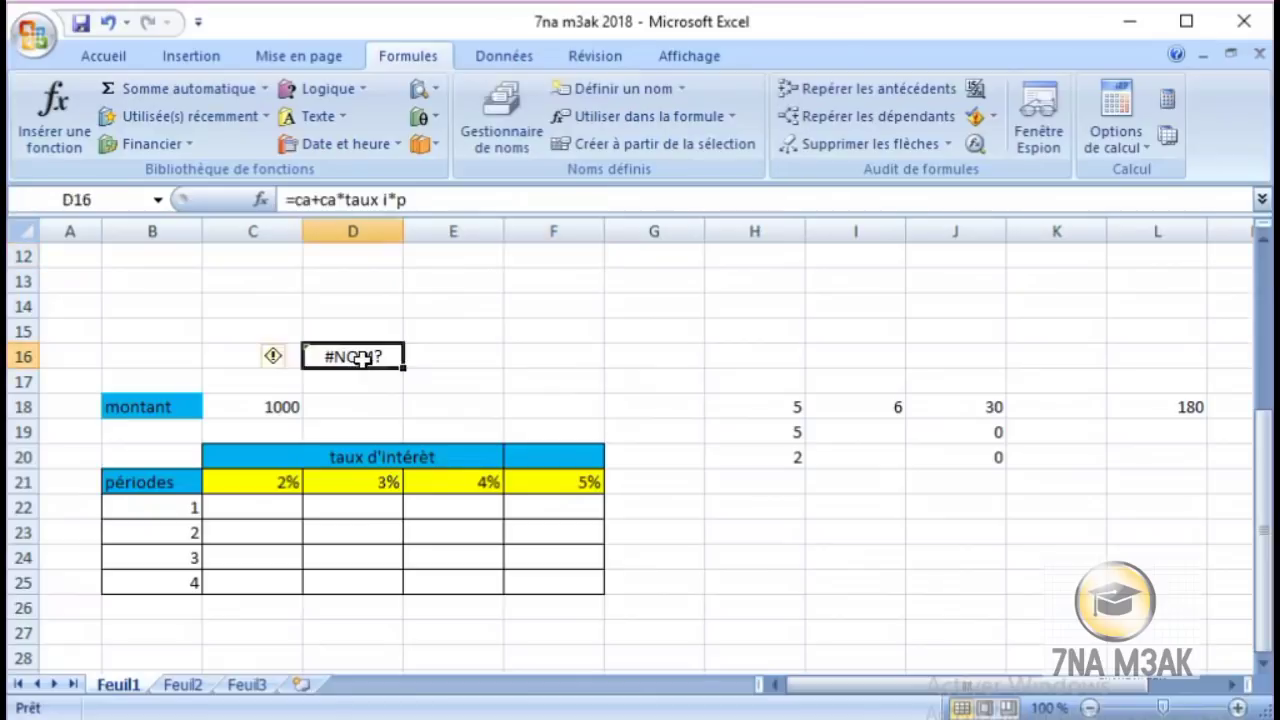
double_click(362, 357)
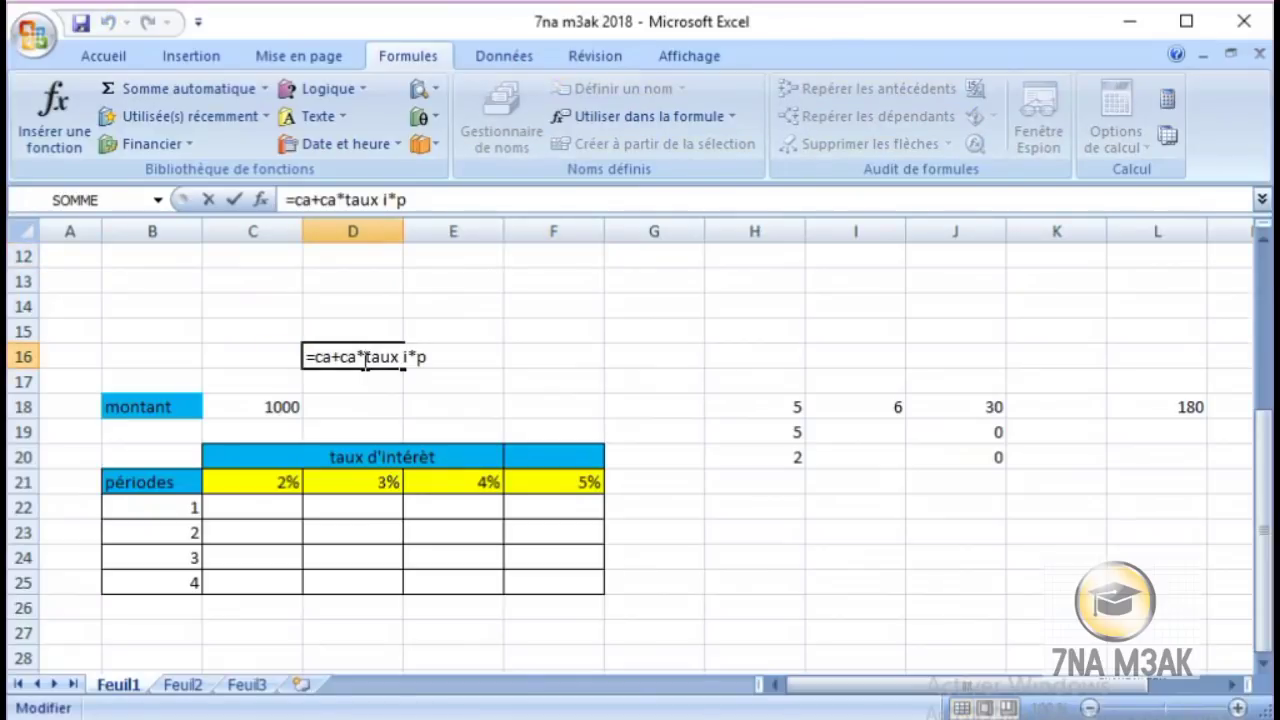
key("Left")
key("Left")
key("Left")
key("Left")
key("Left")
key("Left")
key("BackSpace")
key("End")
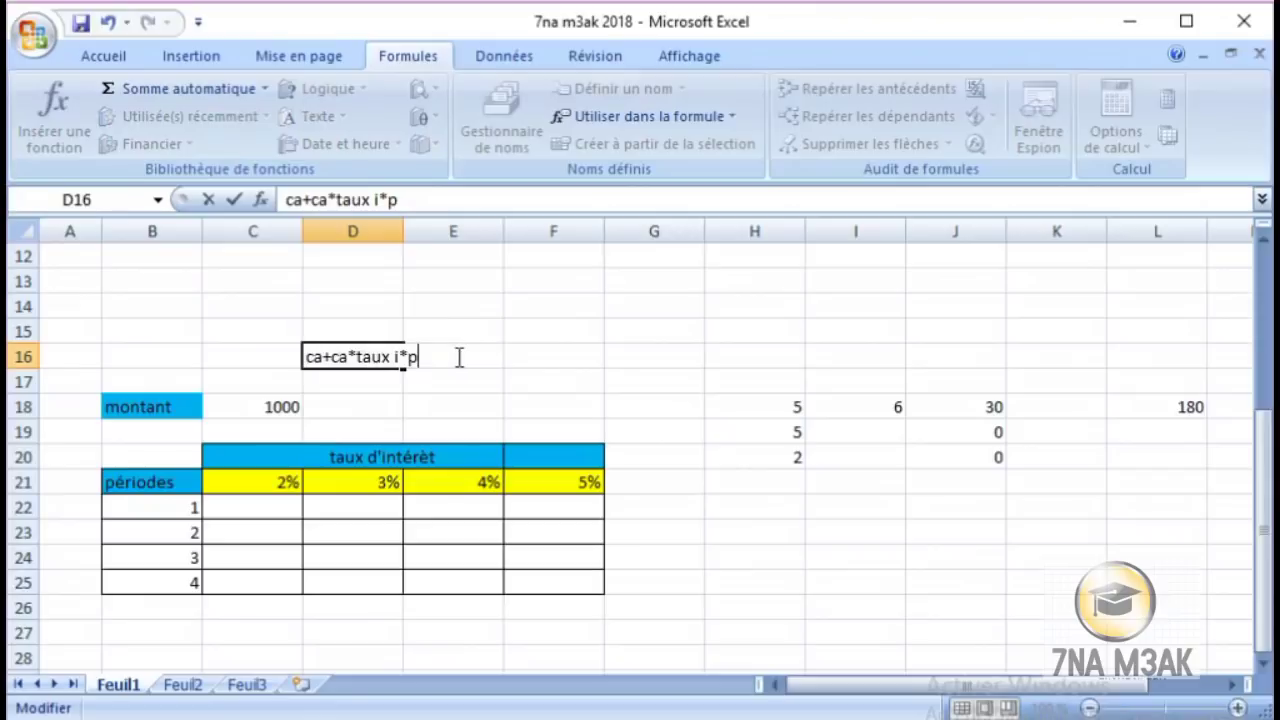
left_click(544, 386)
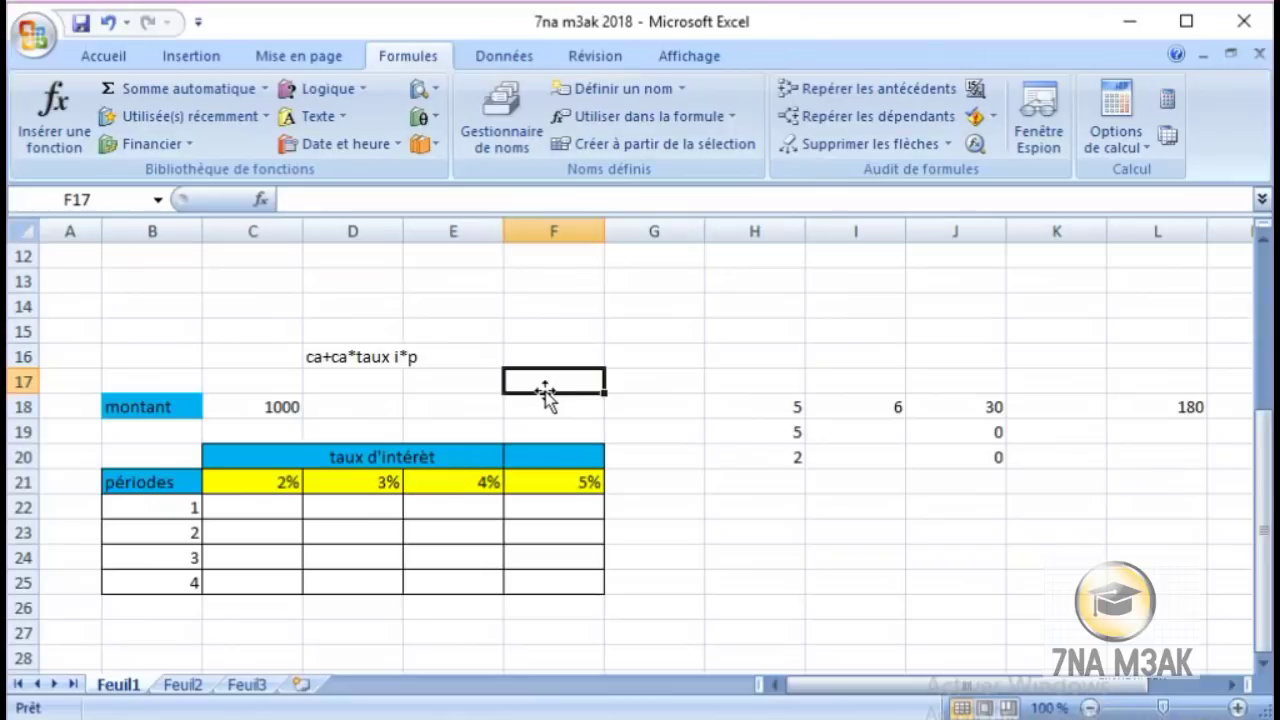
left_click(258, 510)
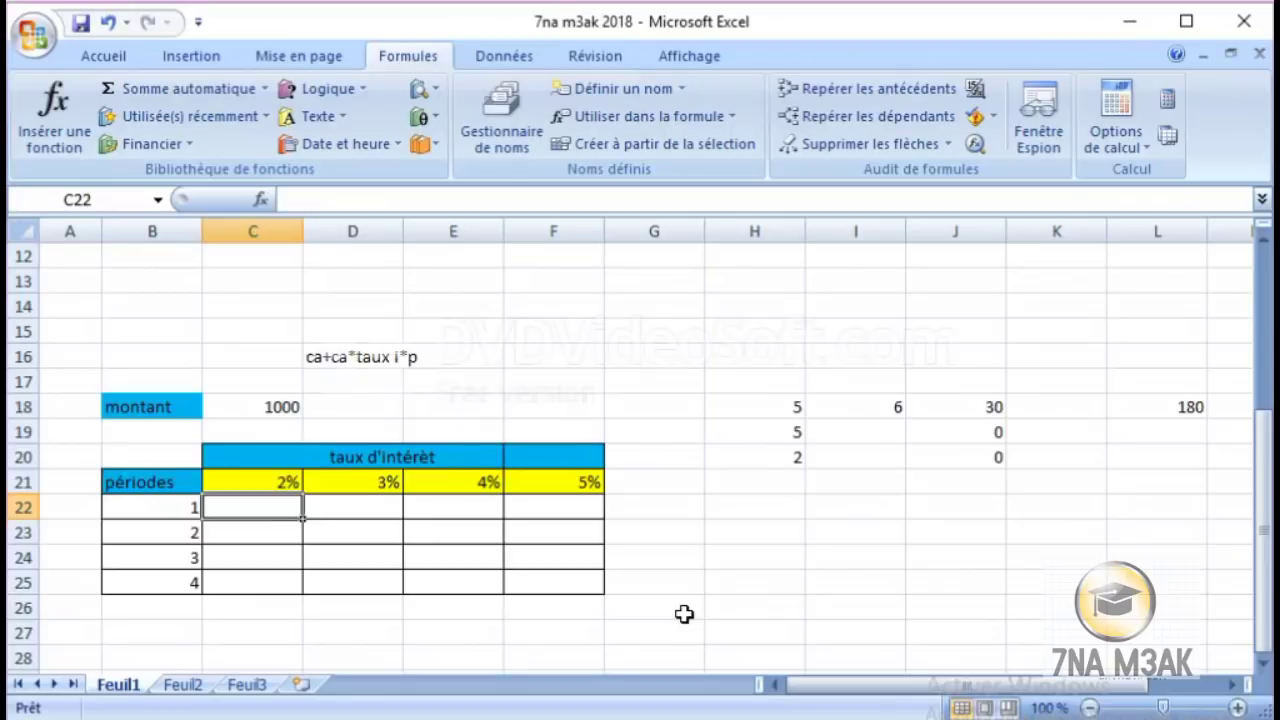
- Start C22's formula with the 1000 amount locked as =$C$18+
type("=")
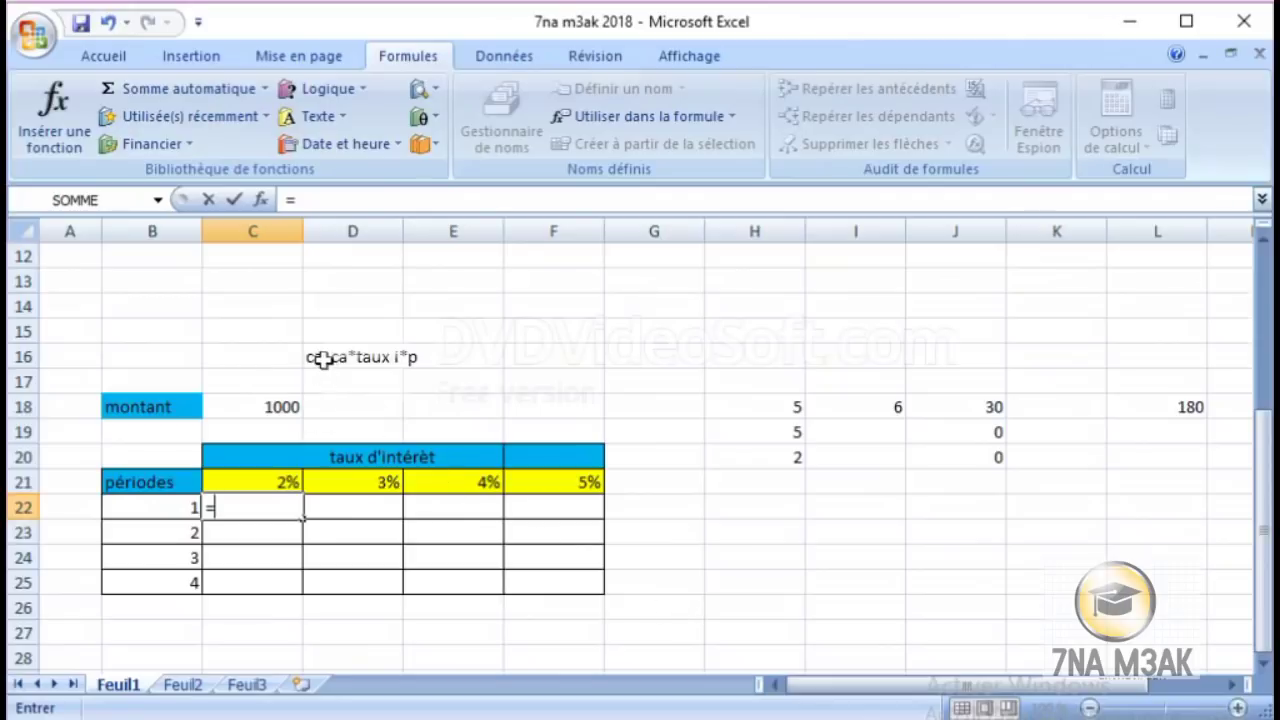
left_click(291, 404)
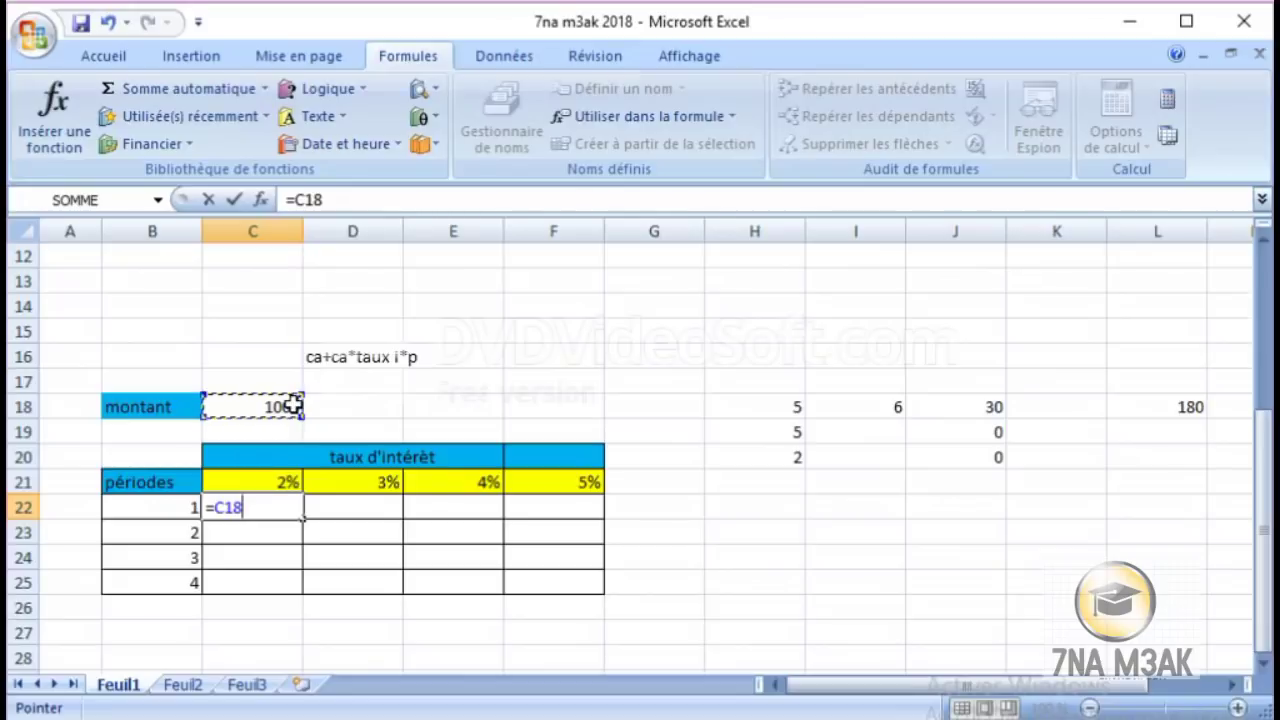
left_click(228, 508)
type("$")
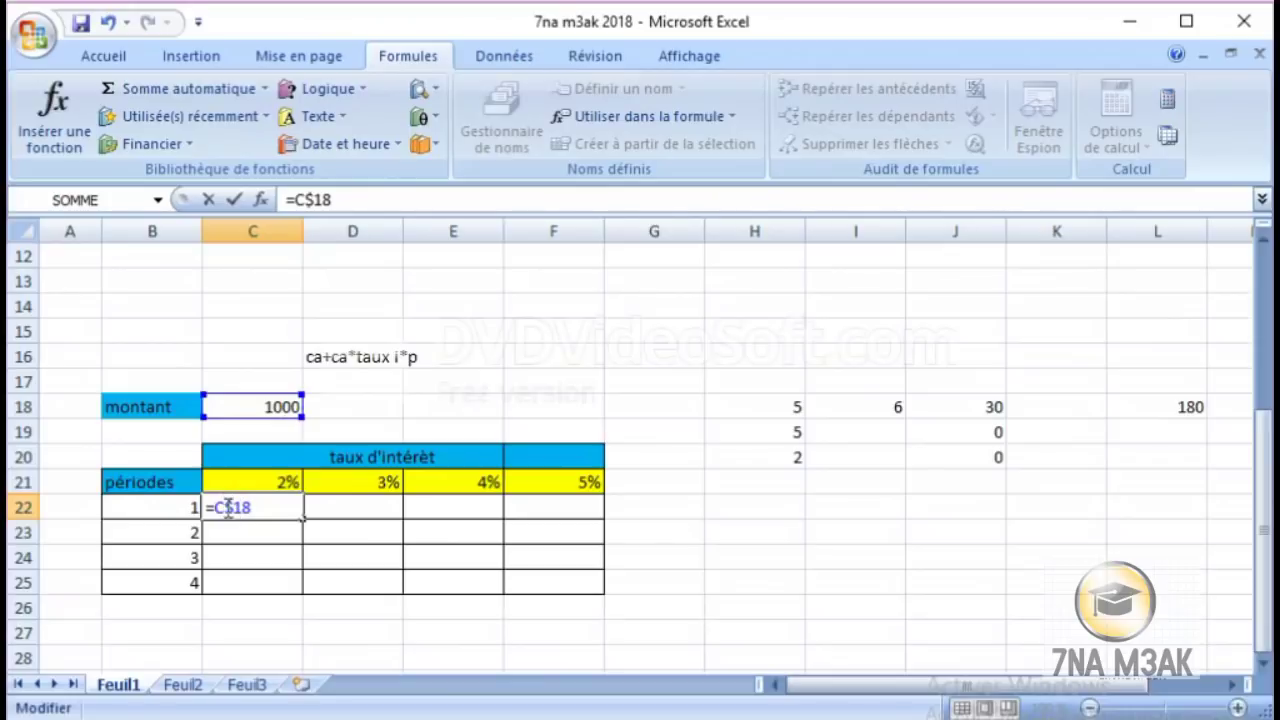
key("Left")
type("$18")
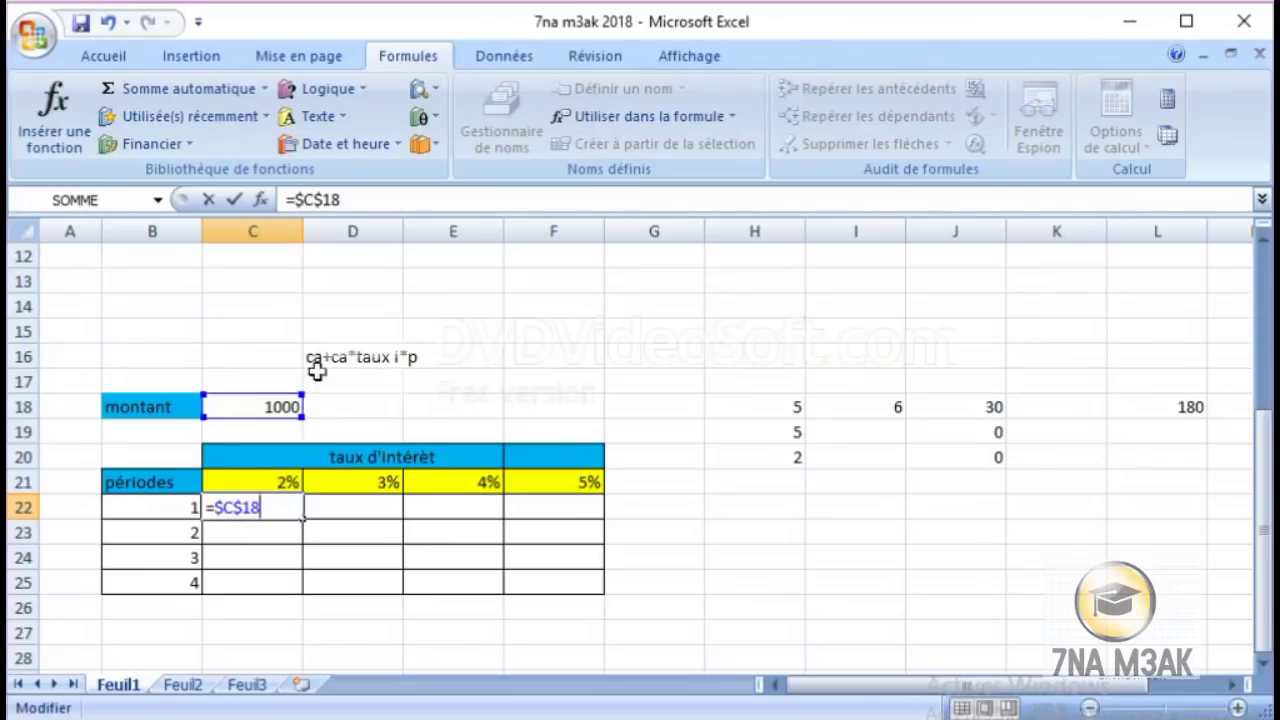
type("+")
- Add a second fully locked $C$18 reference to complete =$C$18+$C$18
left_click(273, 405)
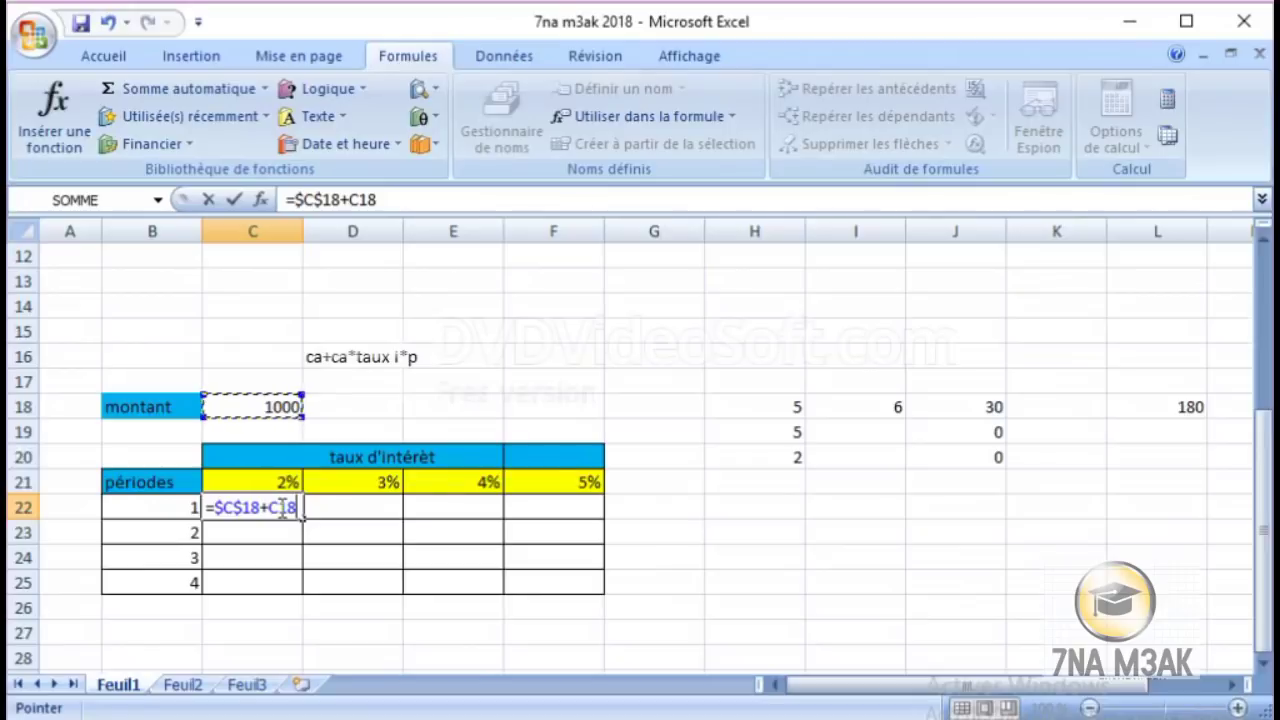
left_click(283, 508)
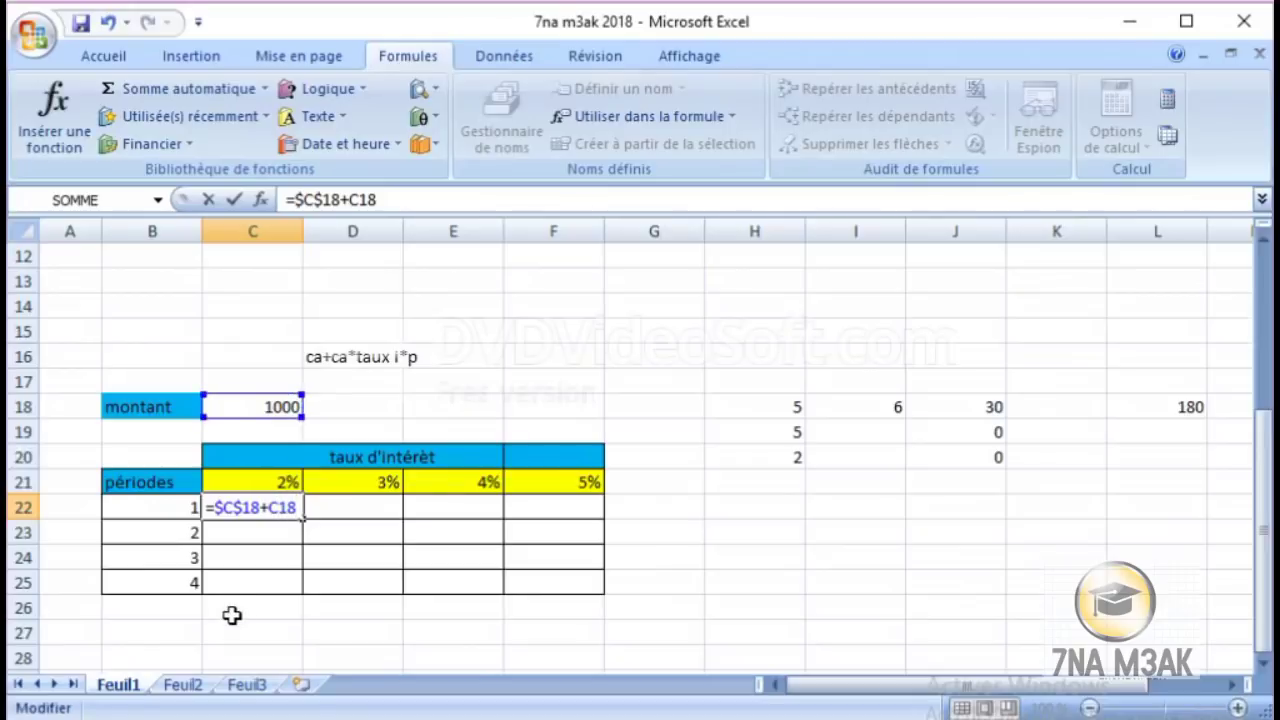
key("Left")
key("Left")
type("$")
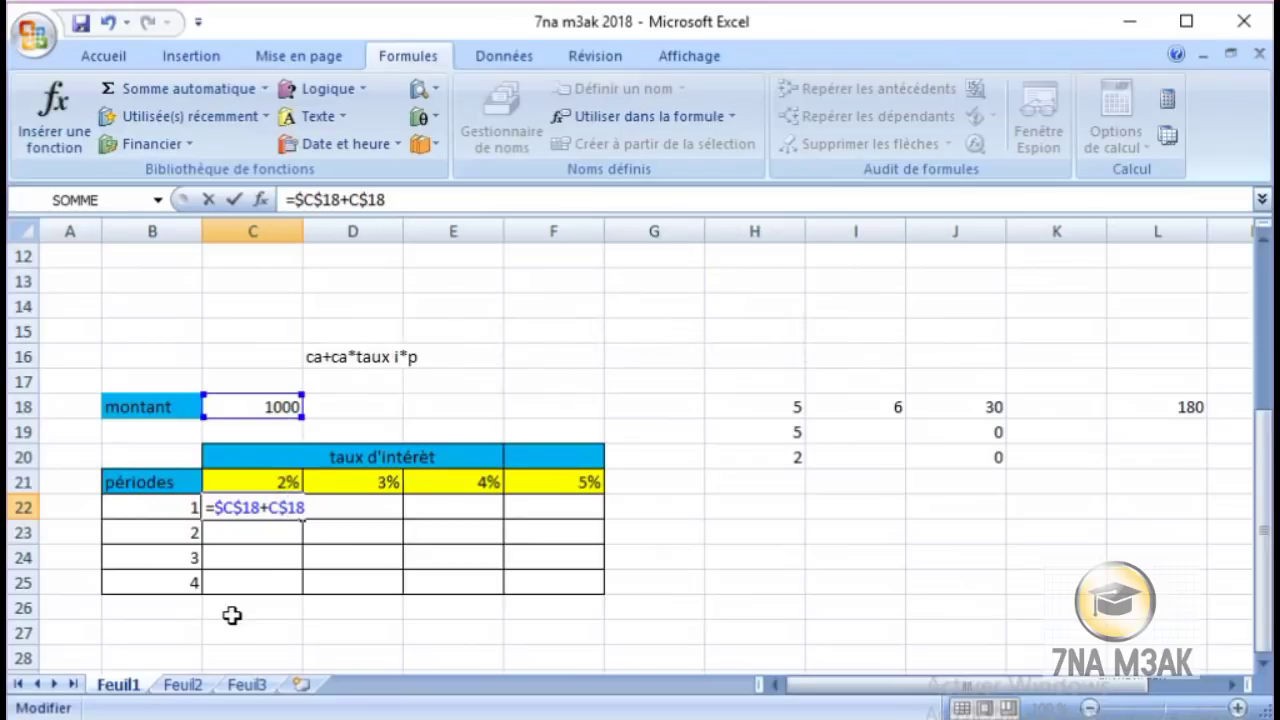
key("Left")
type("$")
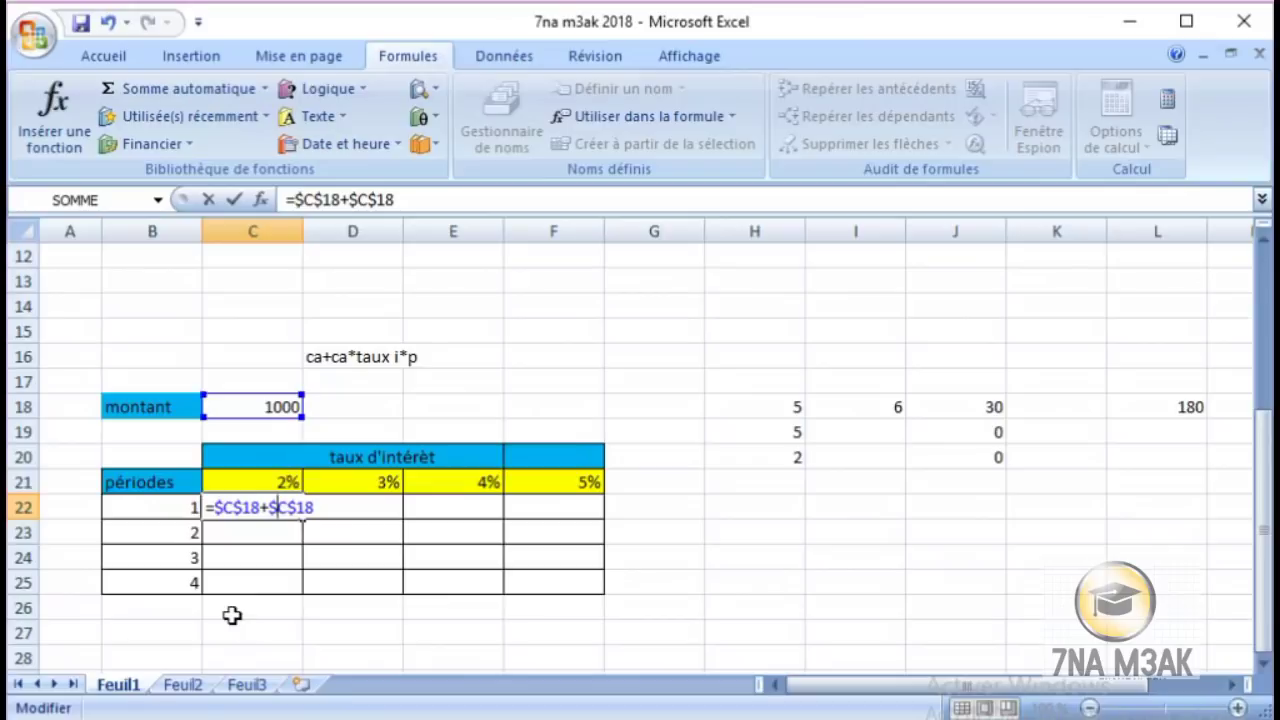
key("Right")
key("Right")
key("Right")
key("Right")
- Multiply by the 2% rate as the row-locked reference C$21
scroll(272, 565, "down", 1)
scroll(272, 555, "up", 3)
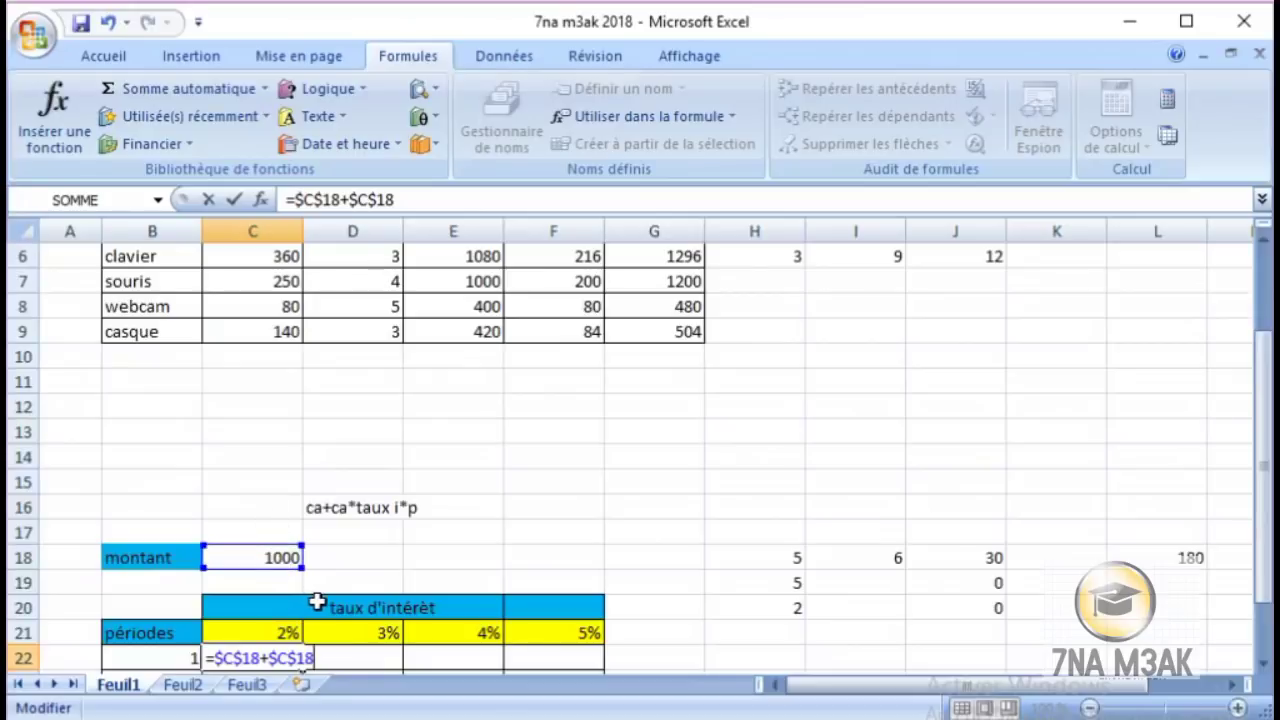
left_click(1263, 662)
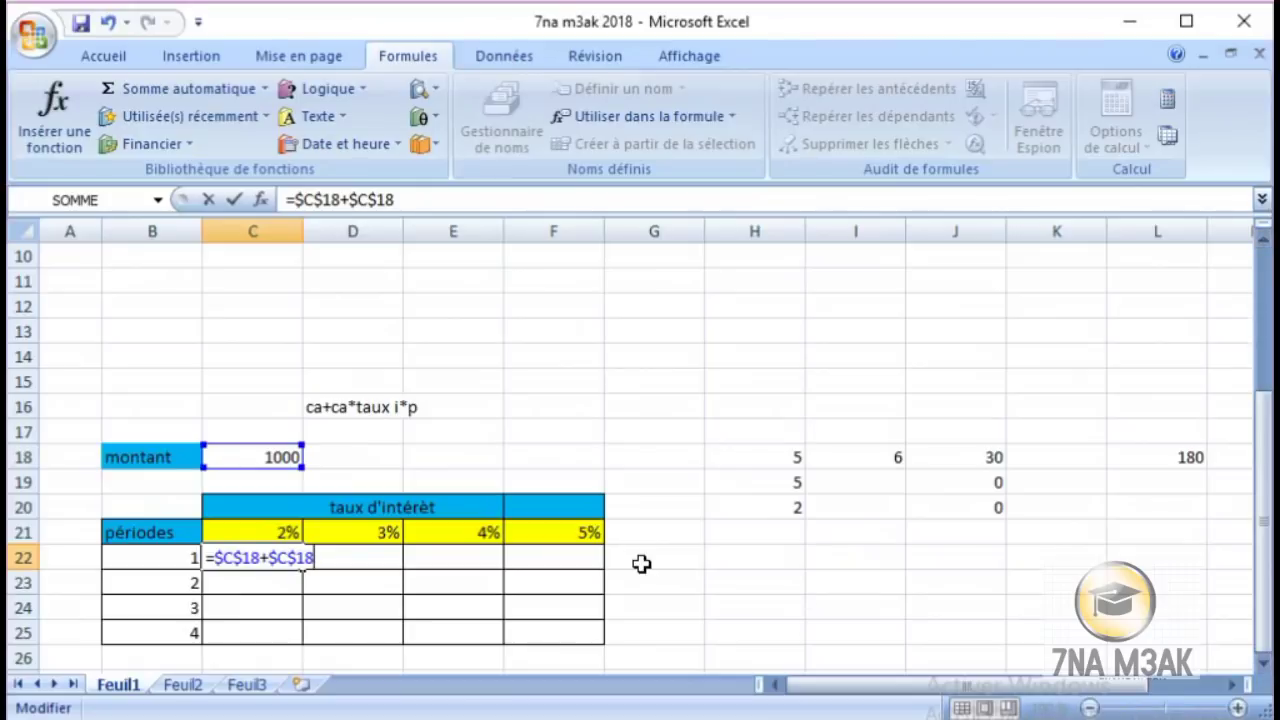
type("*")
left_click(290, 532)
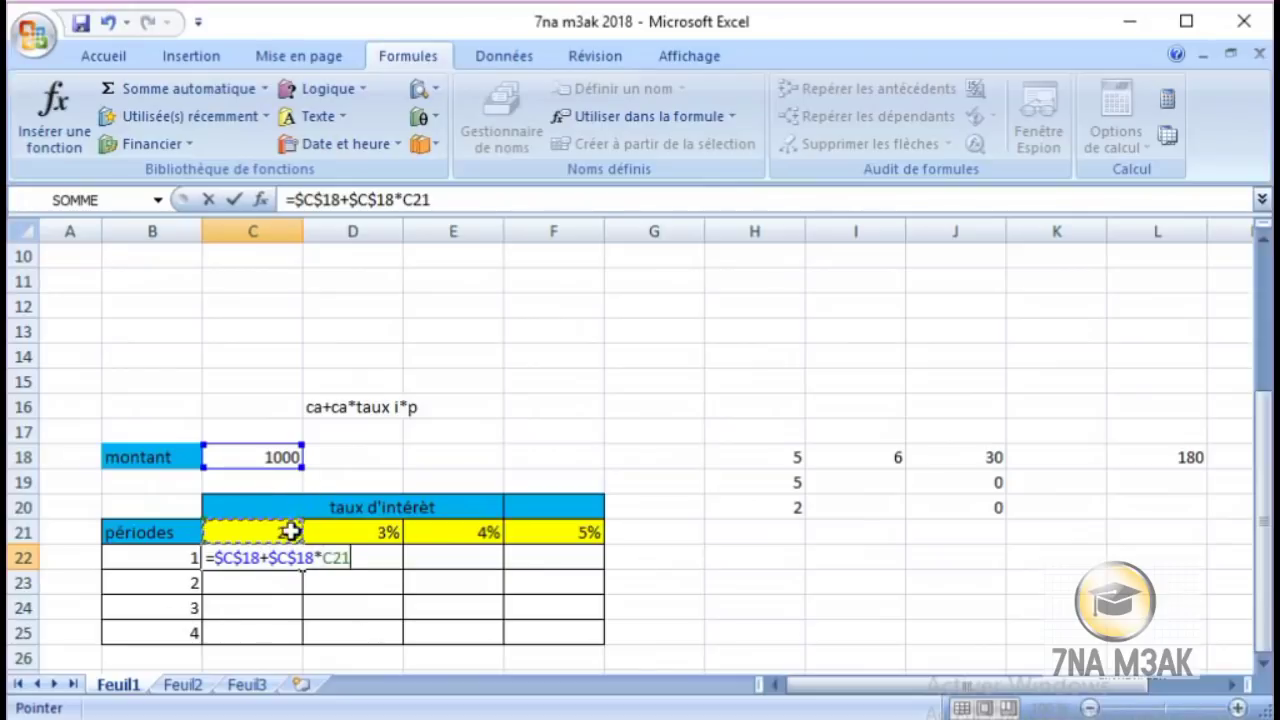
left_click(335, 562)
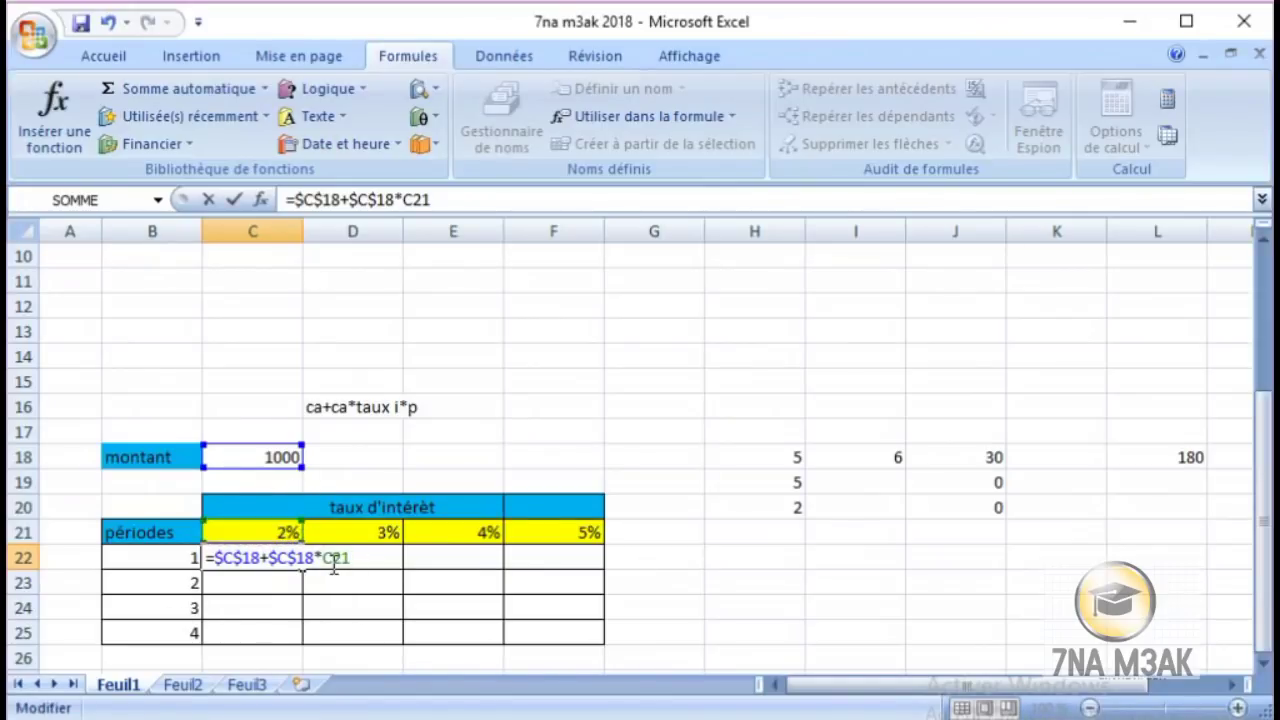
type("$")
double_click(362, 557)
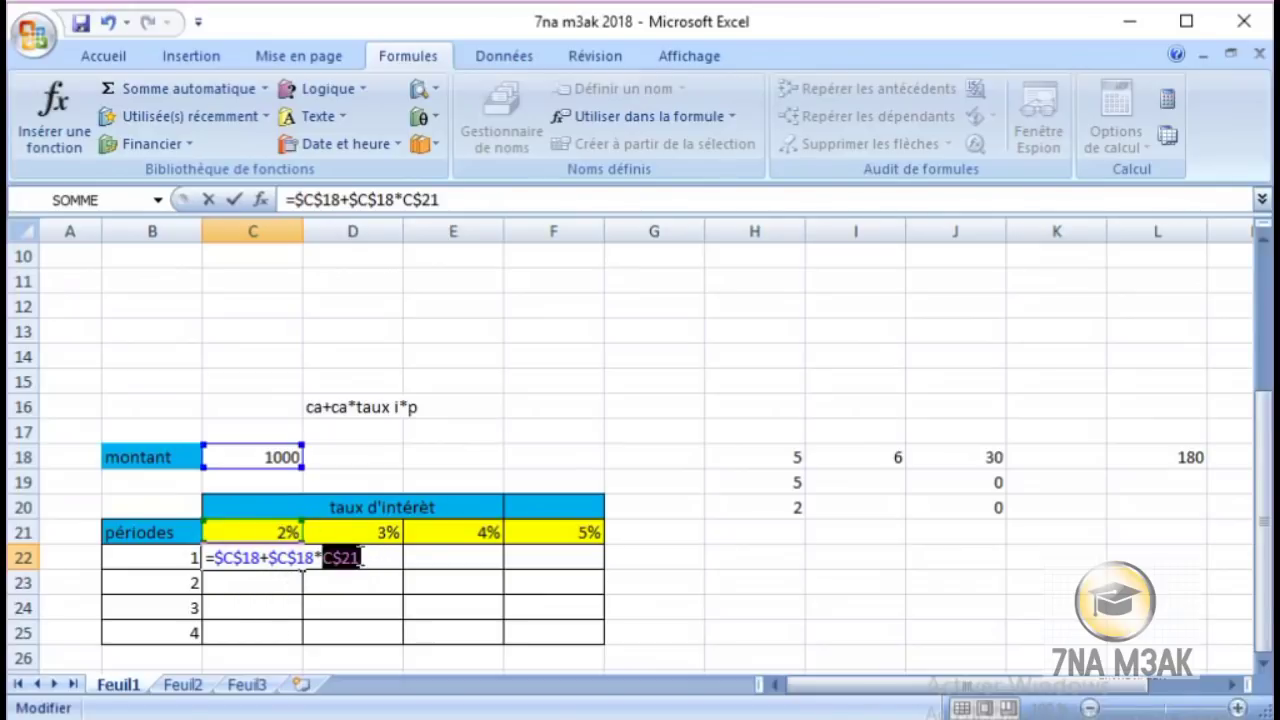
left_click(362, 557)
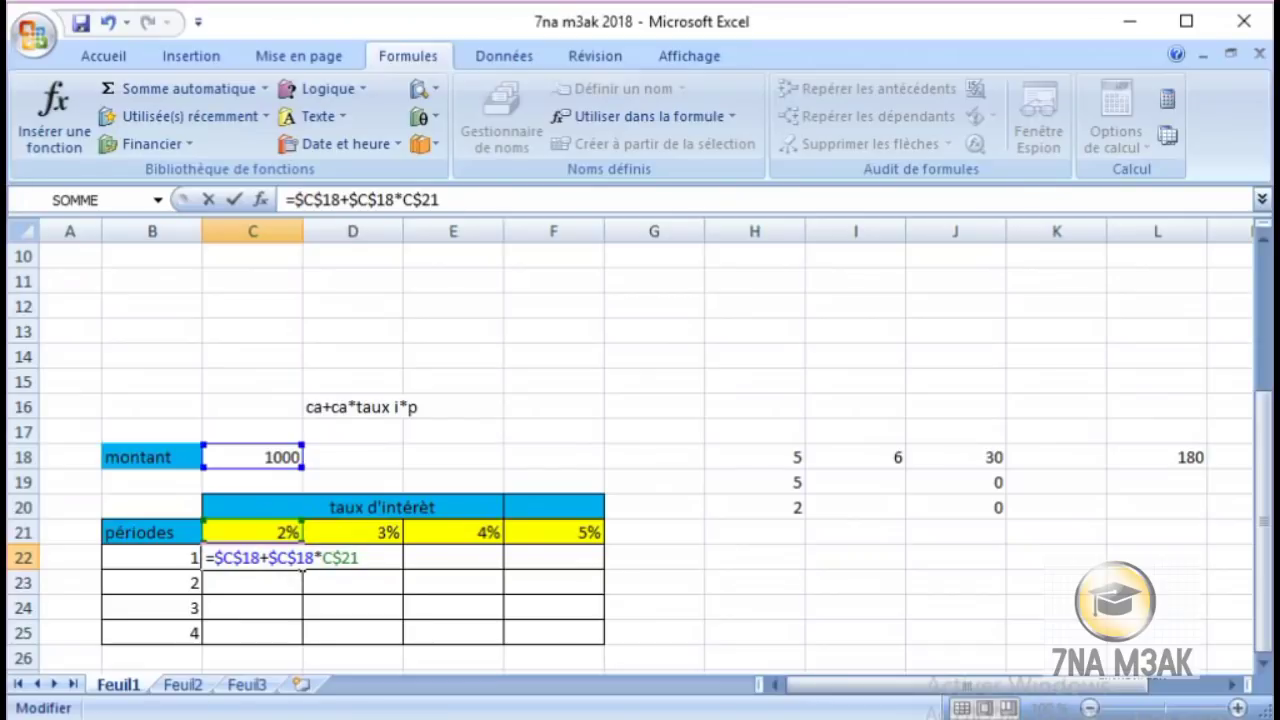
- Multiply by period $B22 and confirm =$C$18+$C$18*C$21*$B22, giving 1020
type("*")
left_click(188, 556)
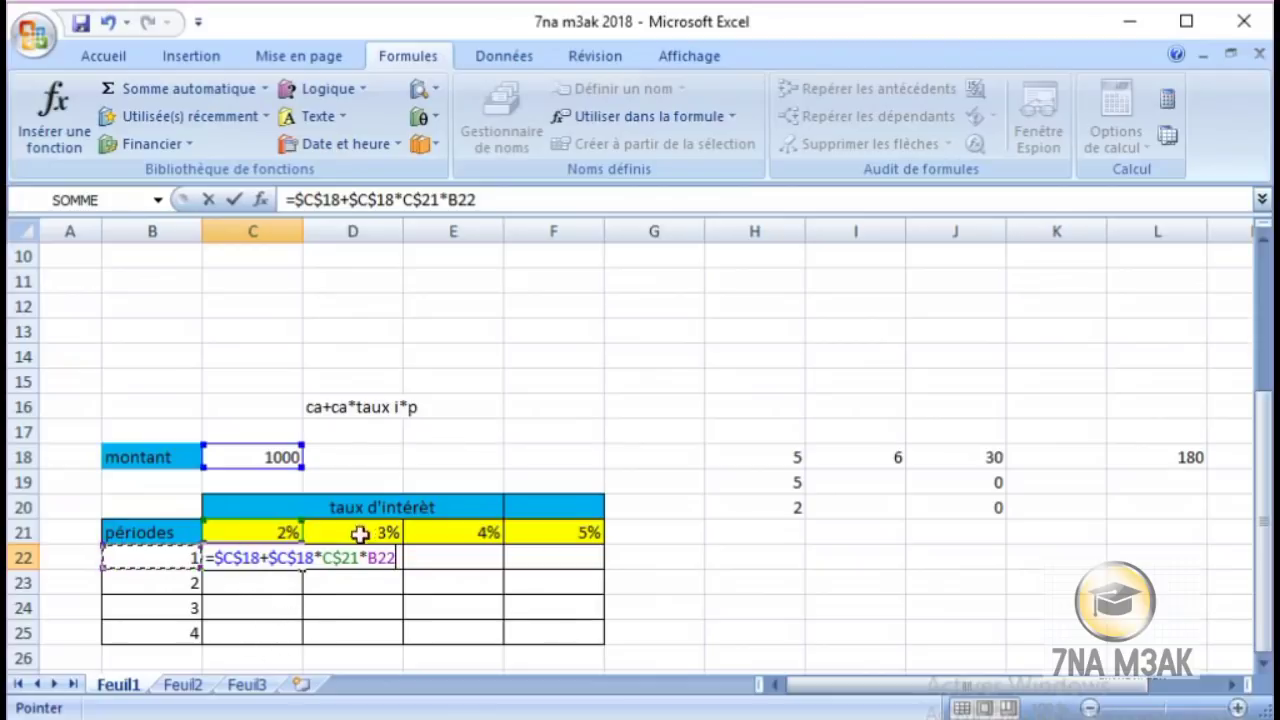
left_click(367, 557)
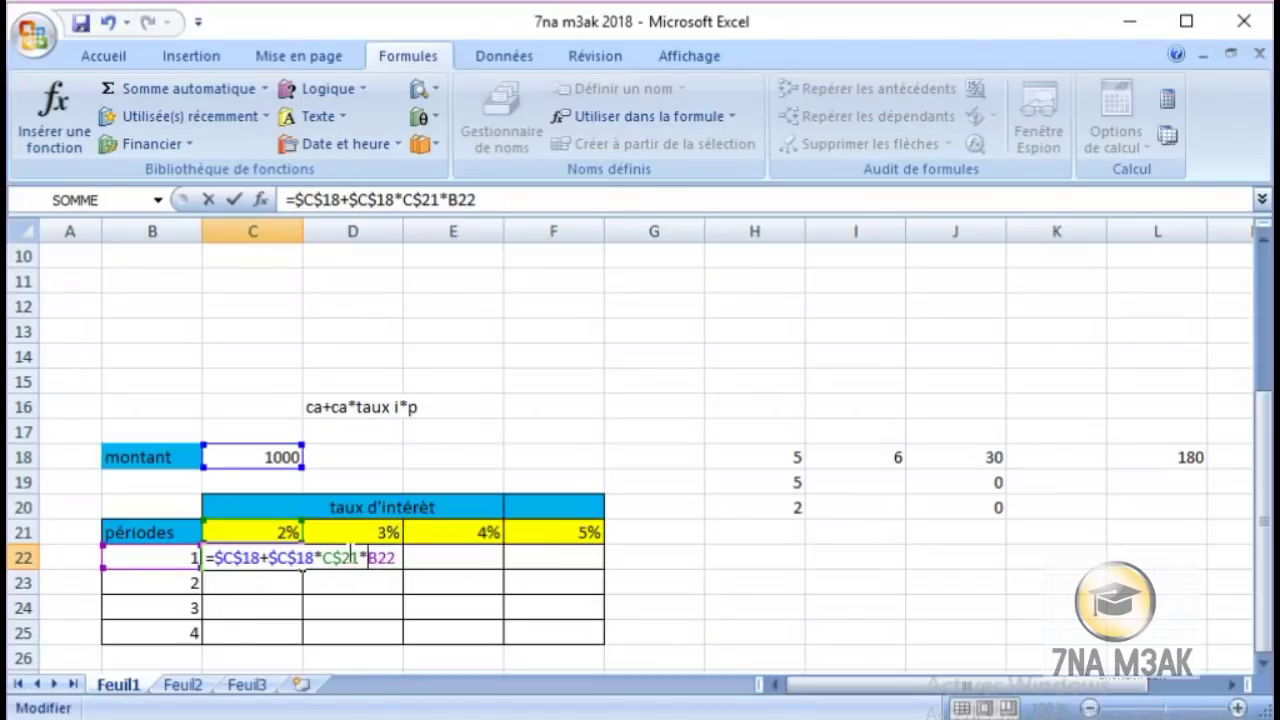
type("$")
key("Return")
- Fill C22's formula across to F22 and down to row 25, giving values from 1020 to 1200
left_click(274, 559)
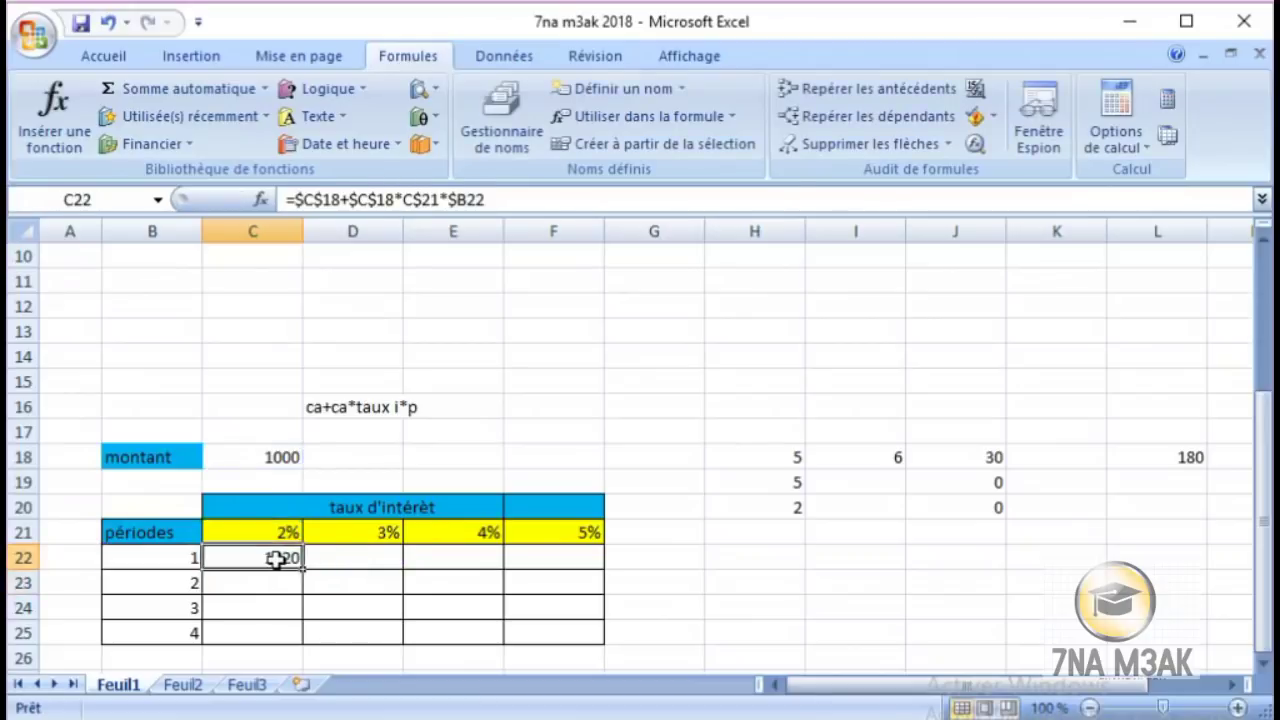
mouse_move(301, 564)
left_mouse_down()
mouse_move(408, 620)
mouse_move(573, 625)
left_mouse_up()
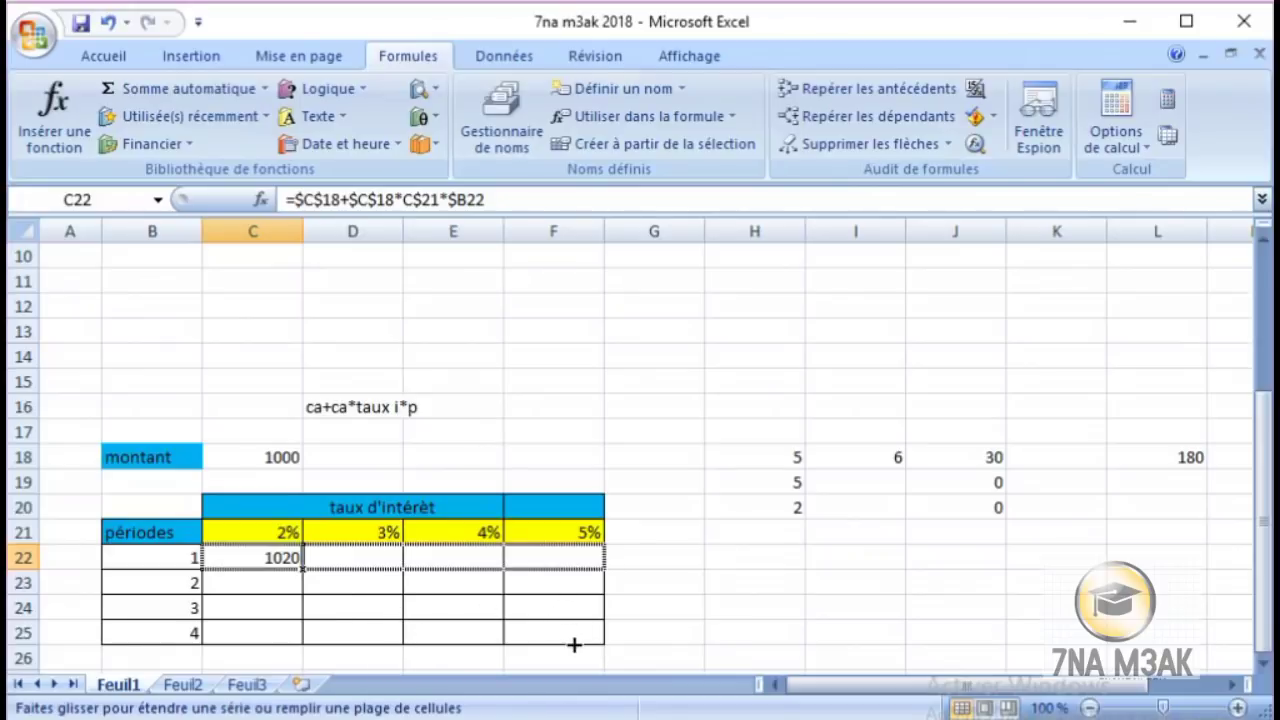
left_click_drag(573, 625, 574, 646)
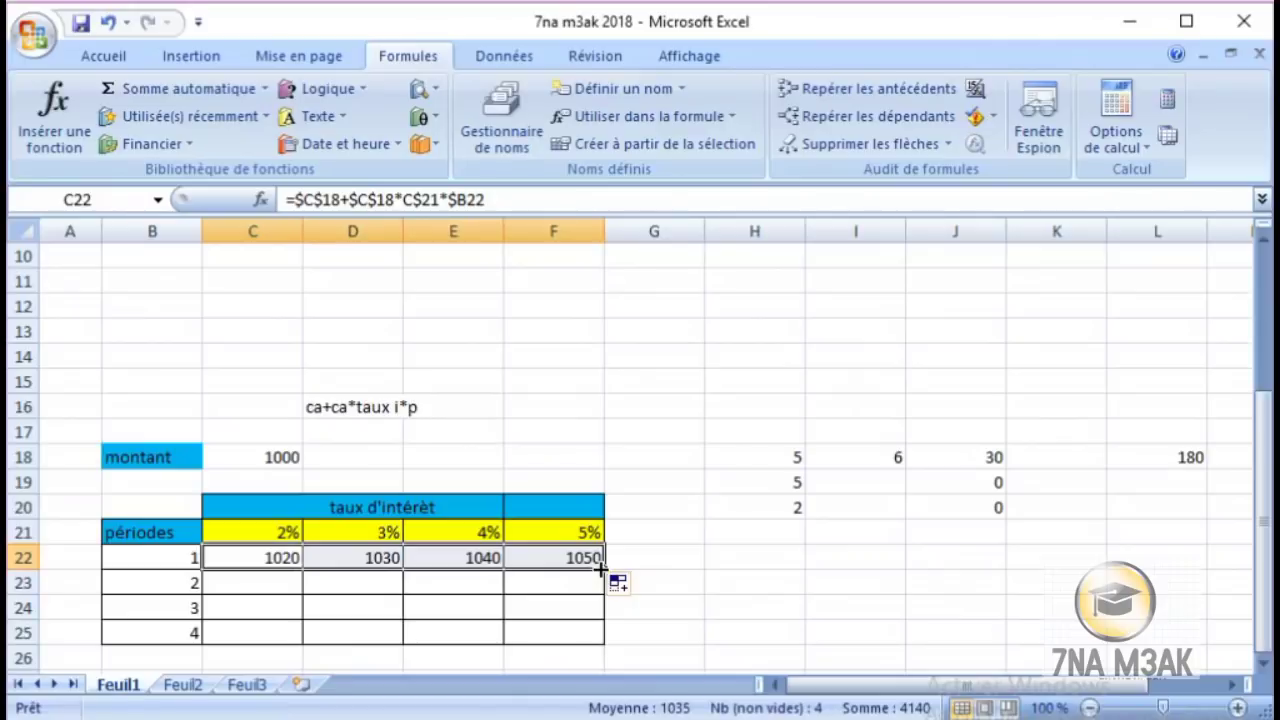
left_click_drag(600, 568, 598, 638)
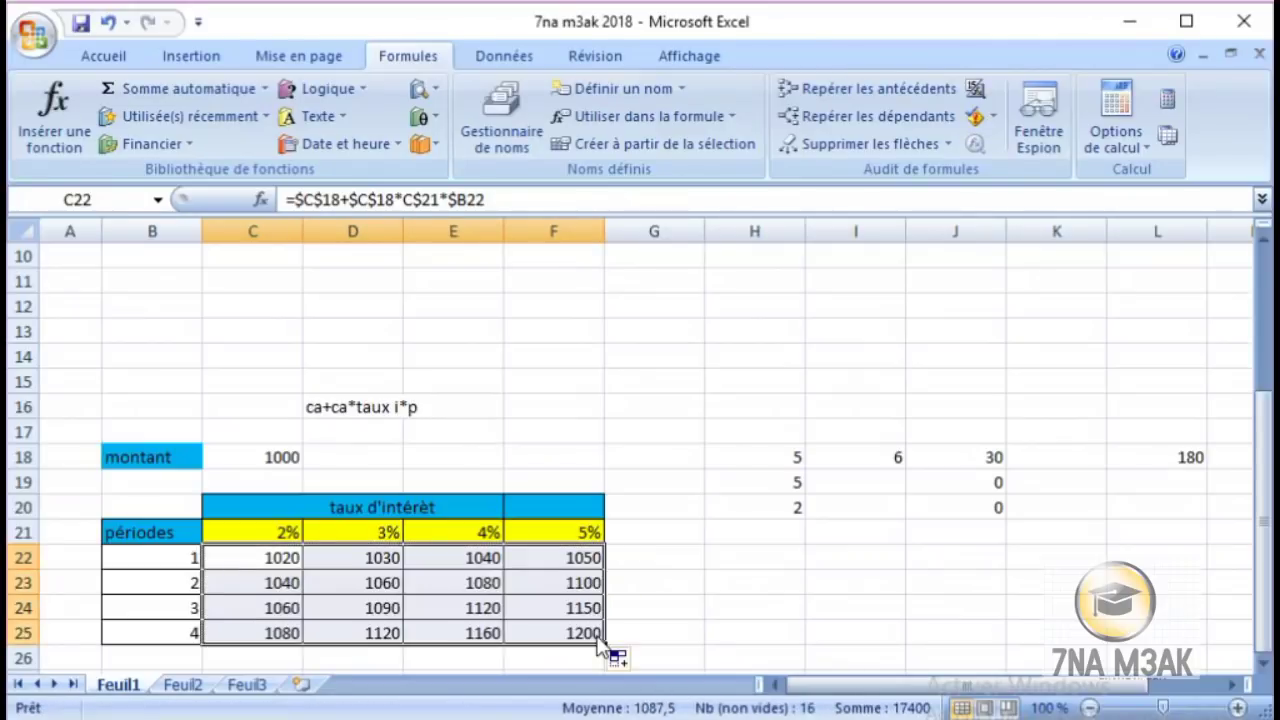
left_click(679, 626)
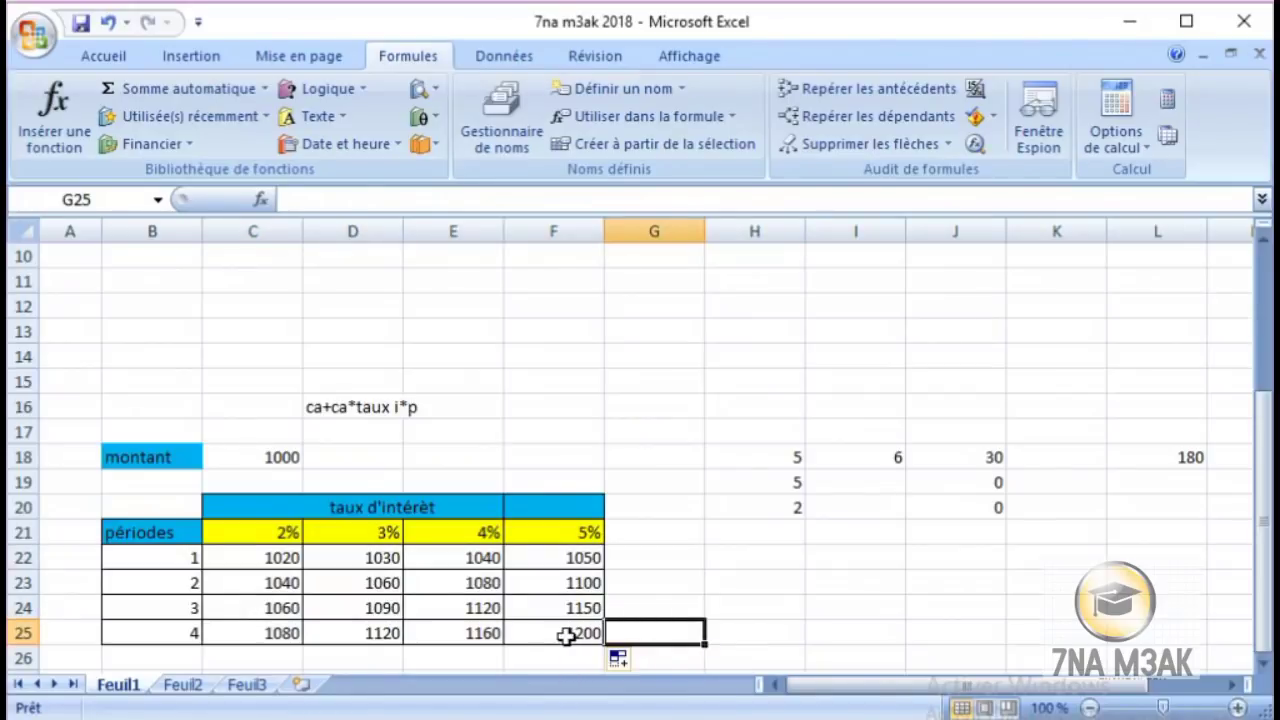
left_click(356, 612)
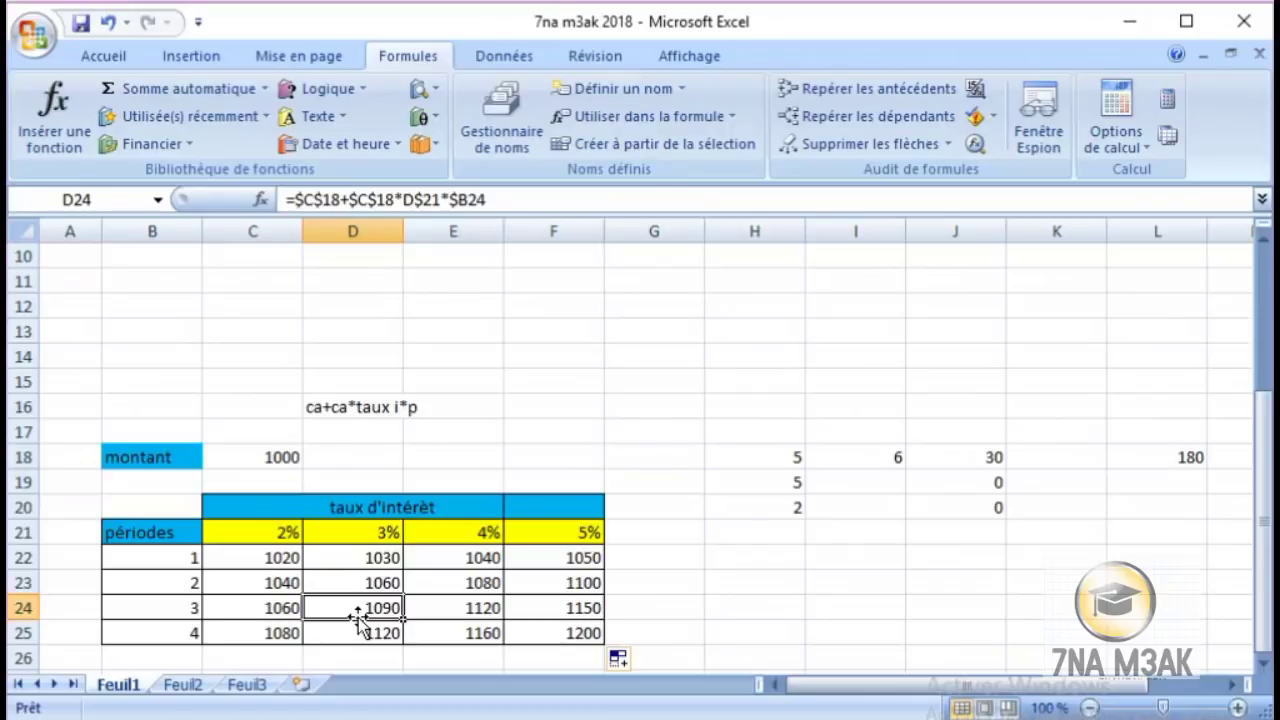
double_click(366, 607)
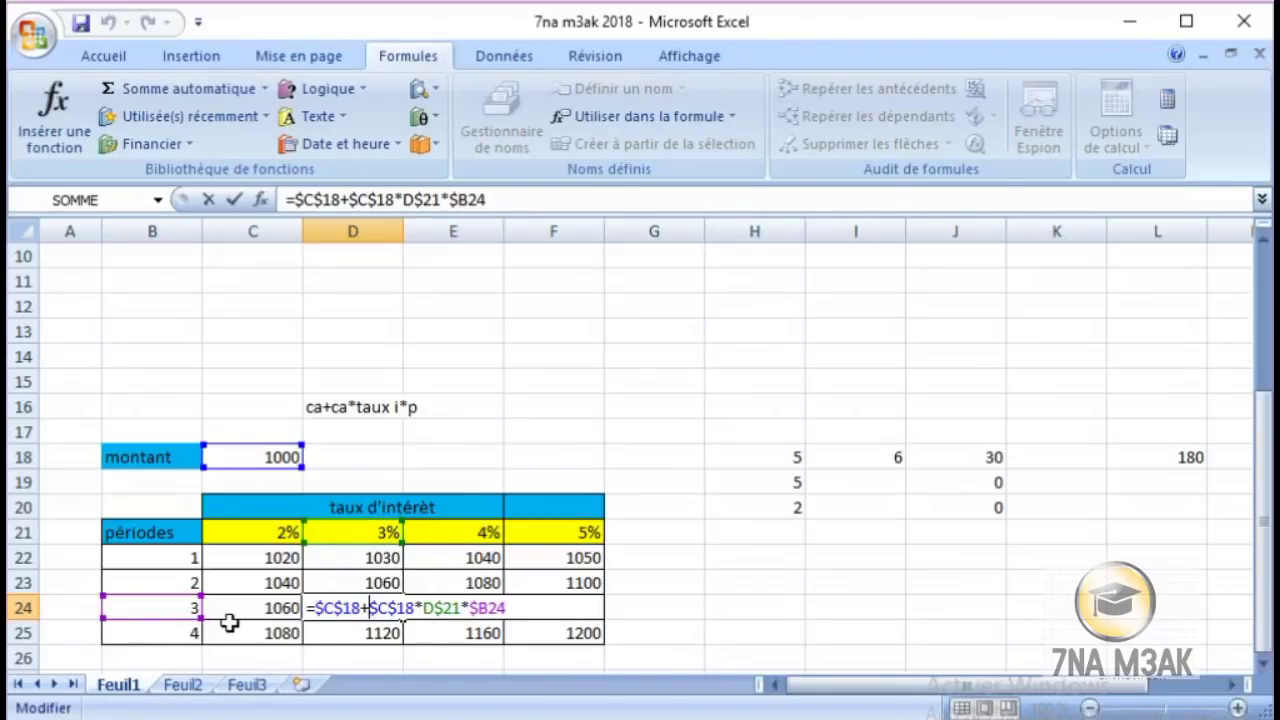
key("Return")
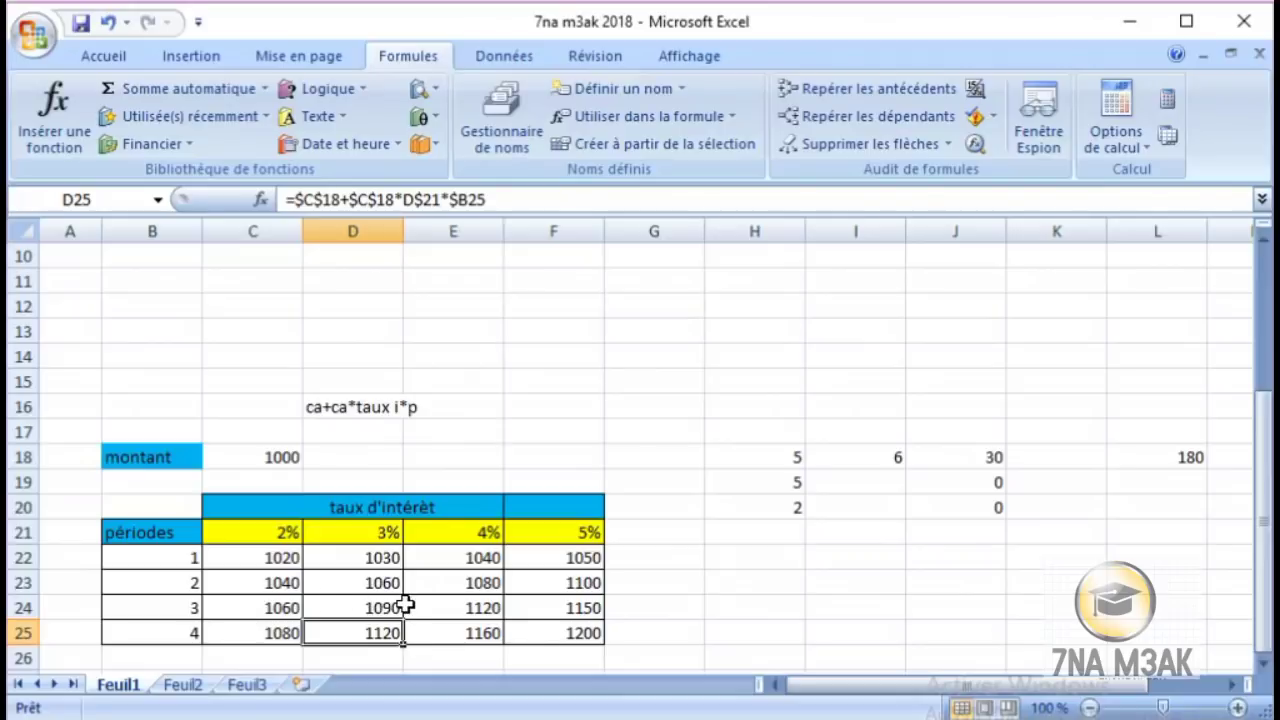
left_click(789, 459)
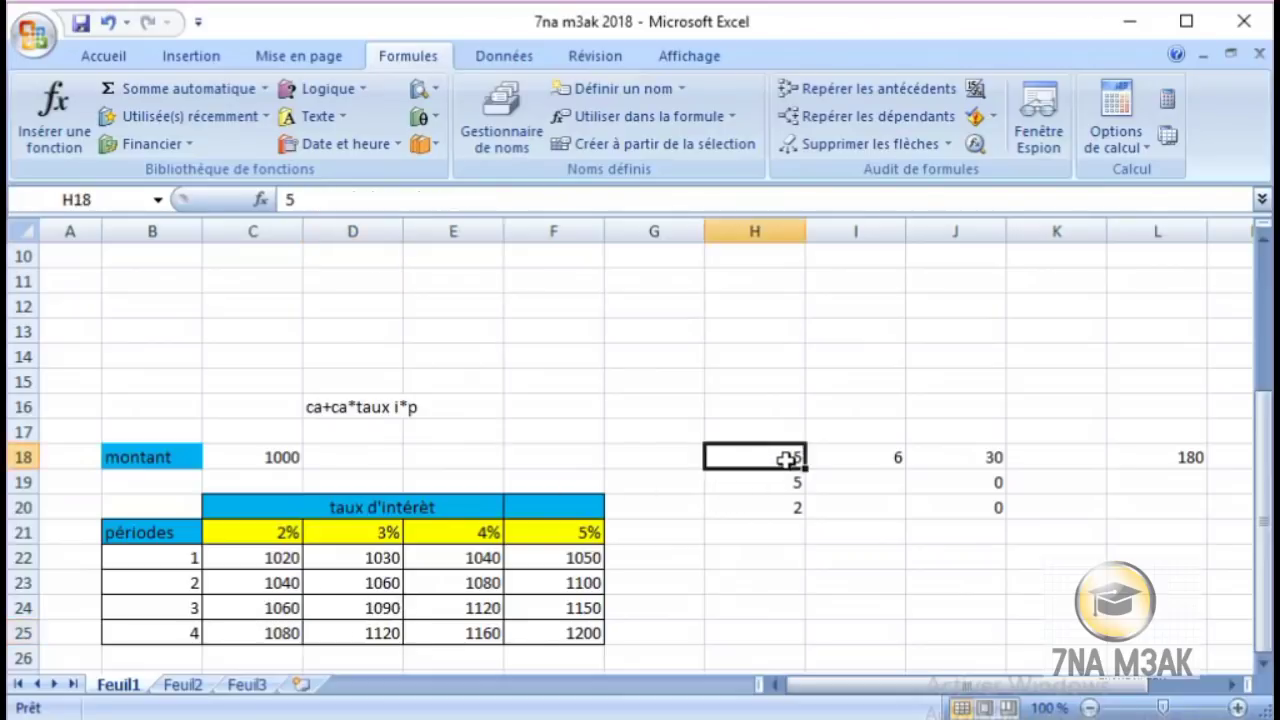
double_click(973, 457)
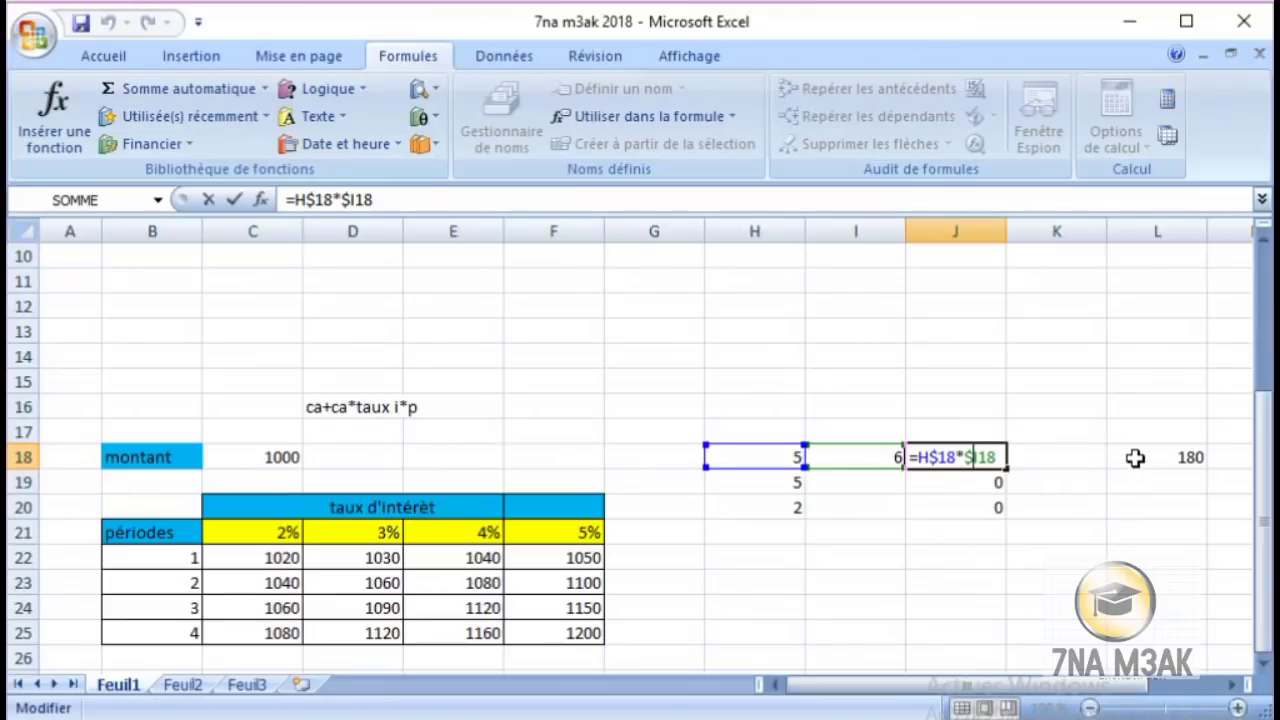
double_click(1135, 457)
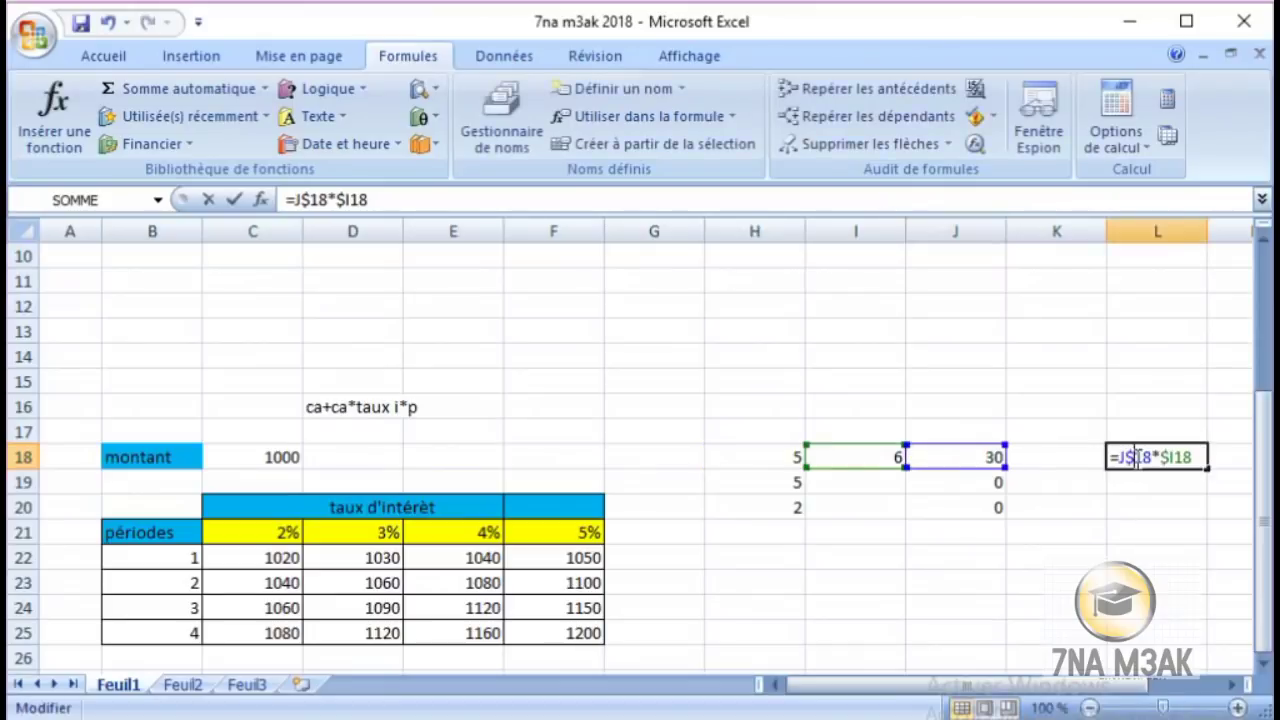
left_click(962, 453)
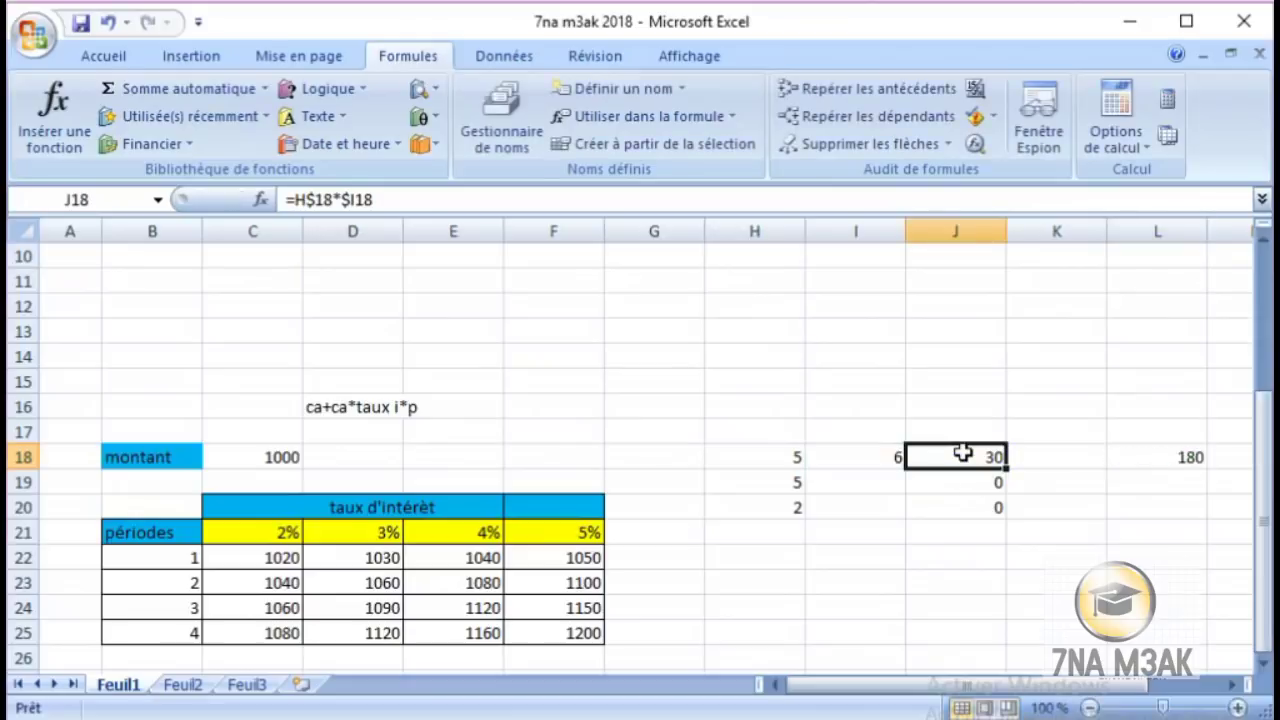
double_click(966, 455)
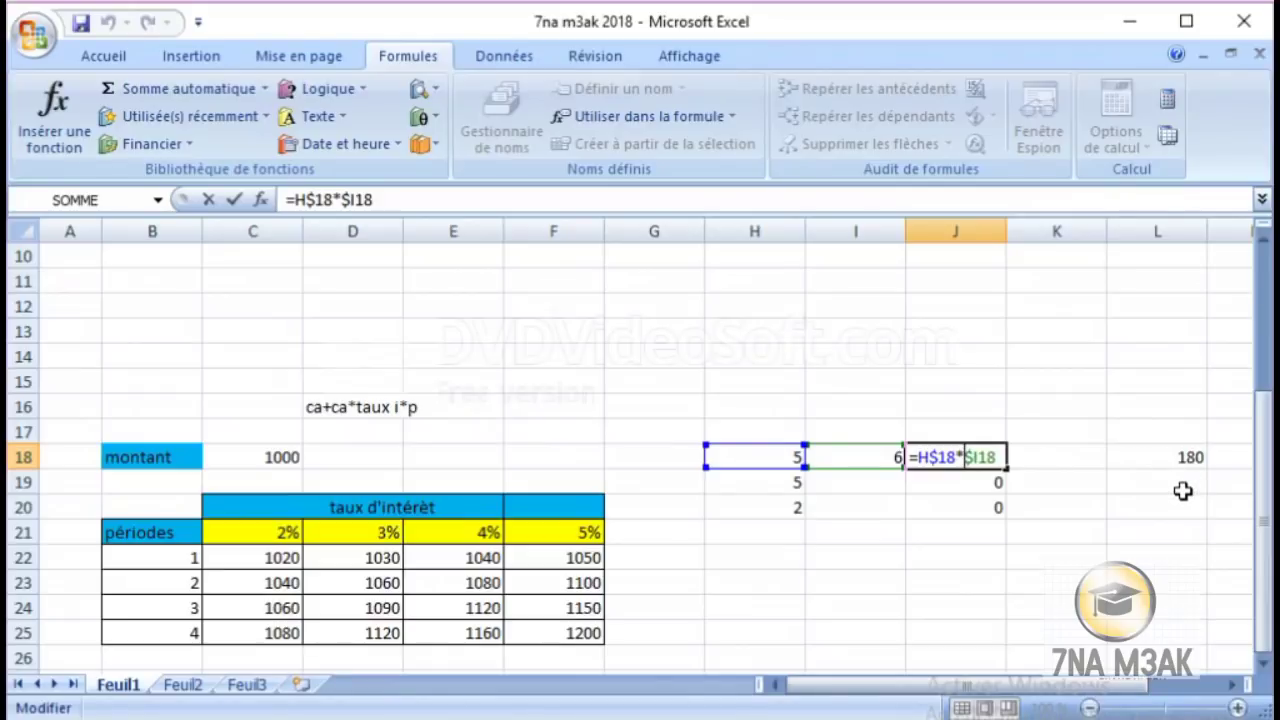
- Abandon the failed J19-reference edit to J18 by dismissing the error and undoing
left_click(980, 490)
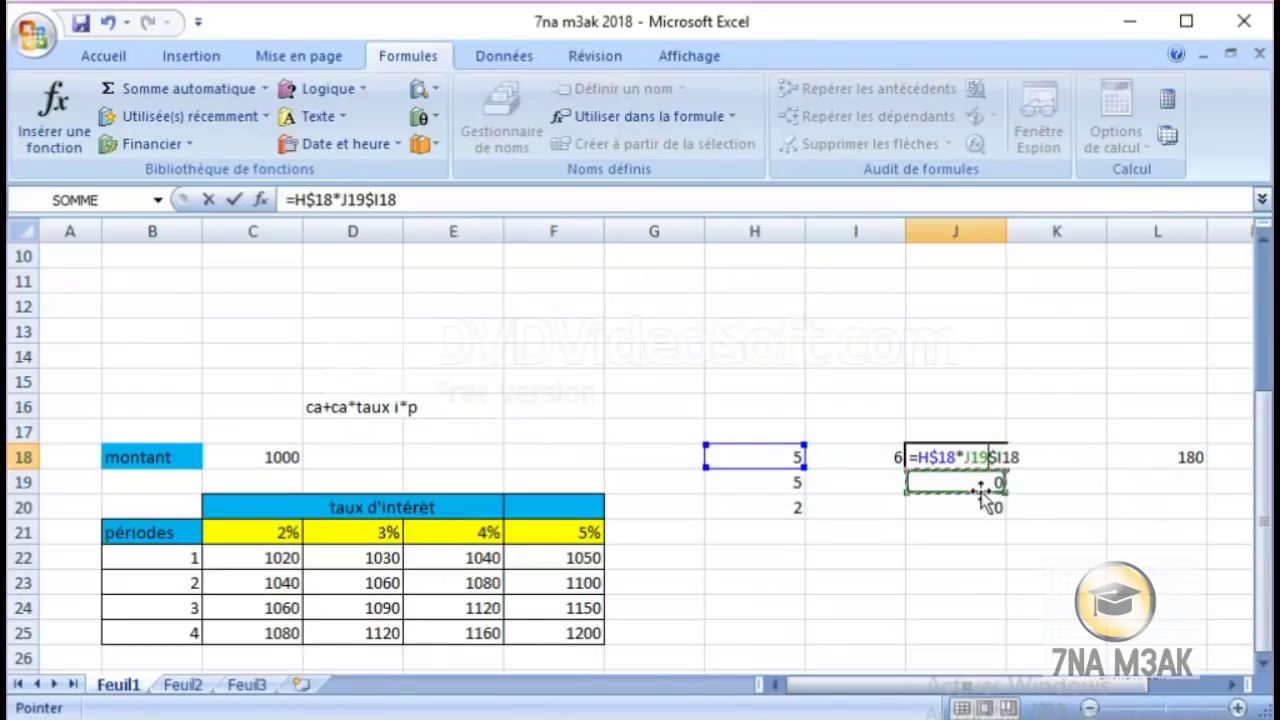
key("BackSpace")
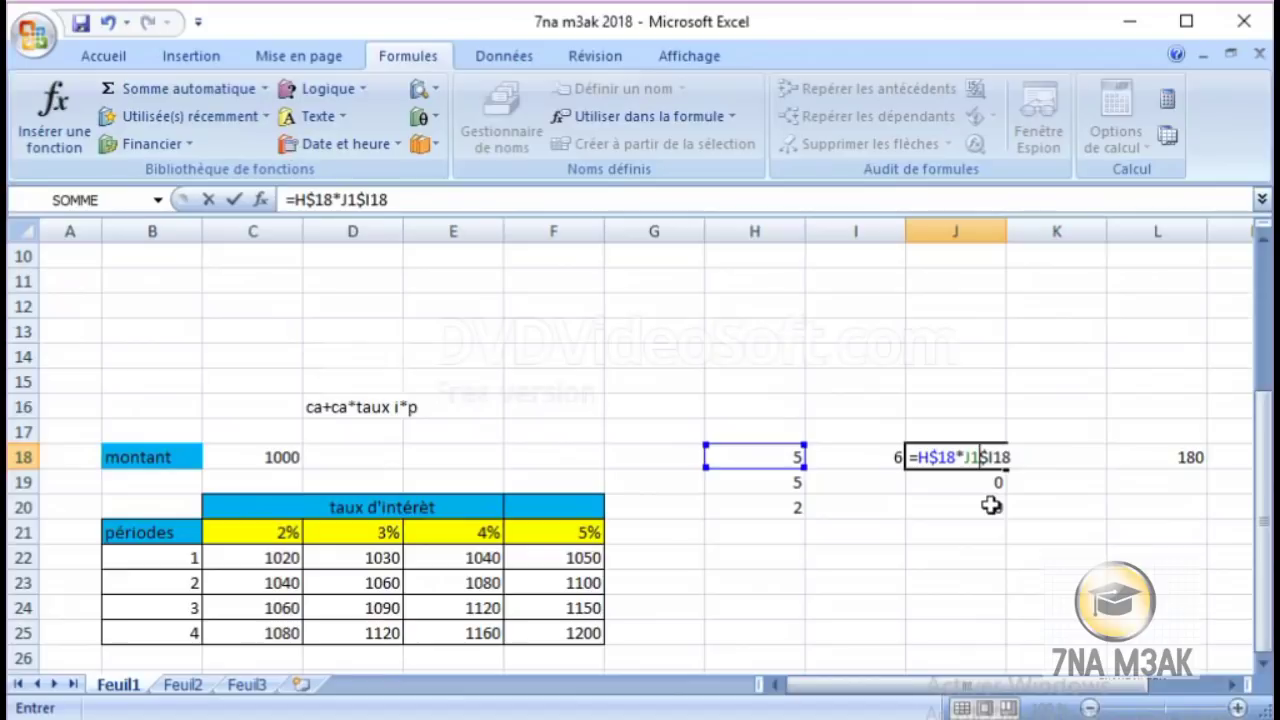
key("Return")
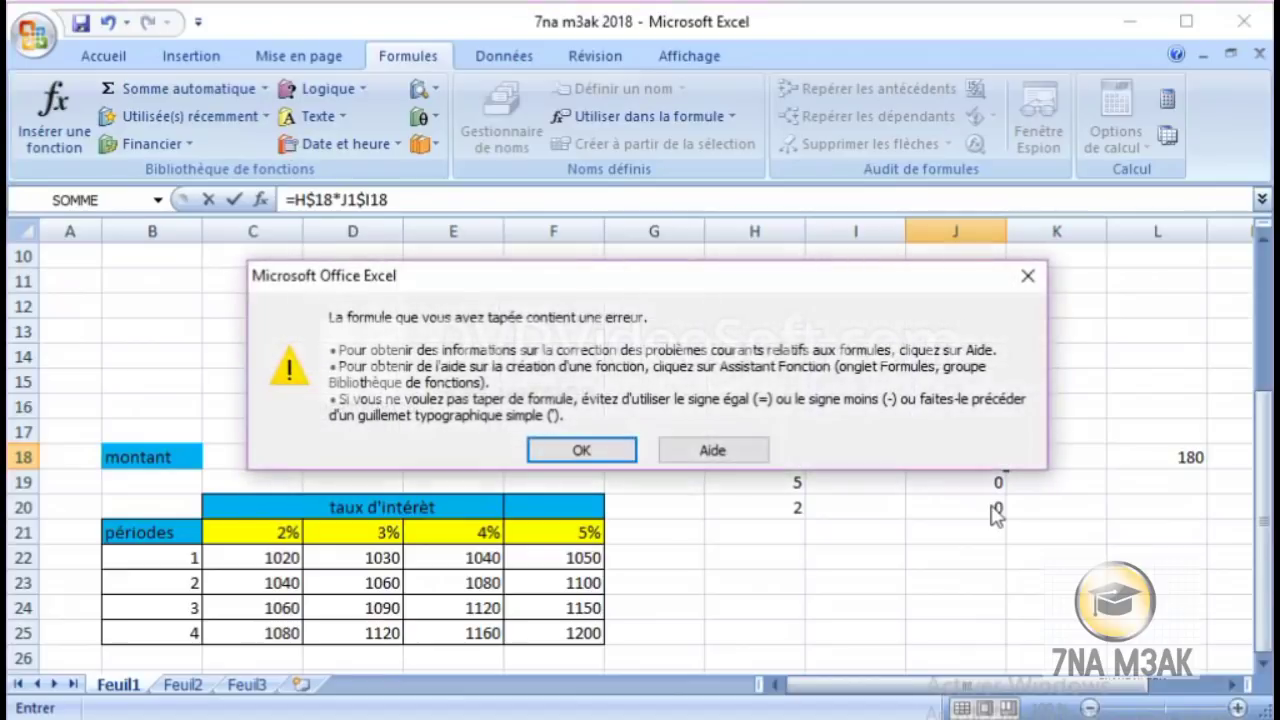
left_click(1024, 280)
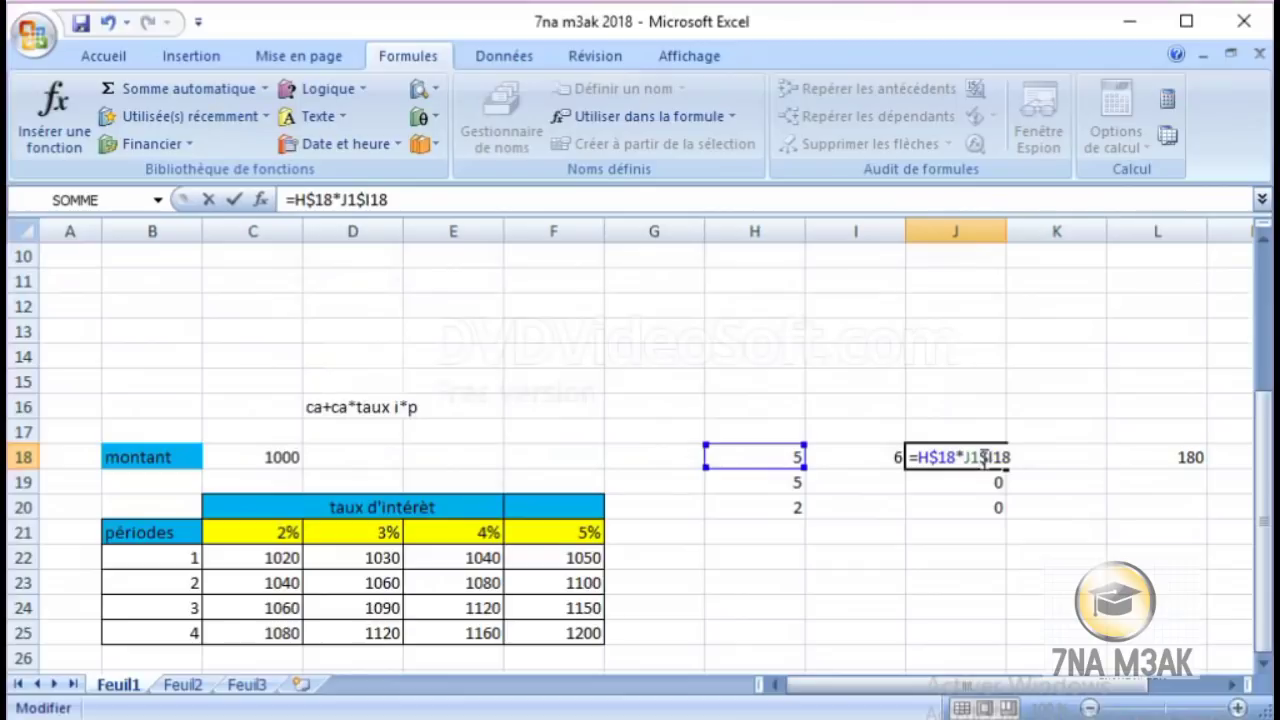
left_click(119, 22)
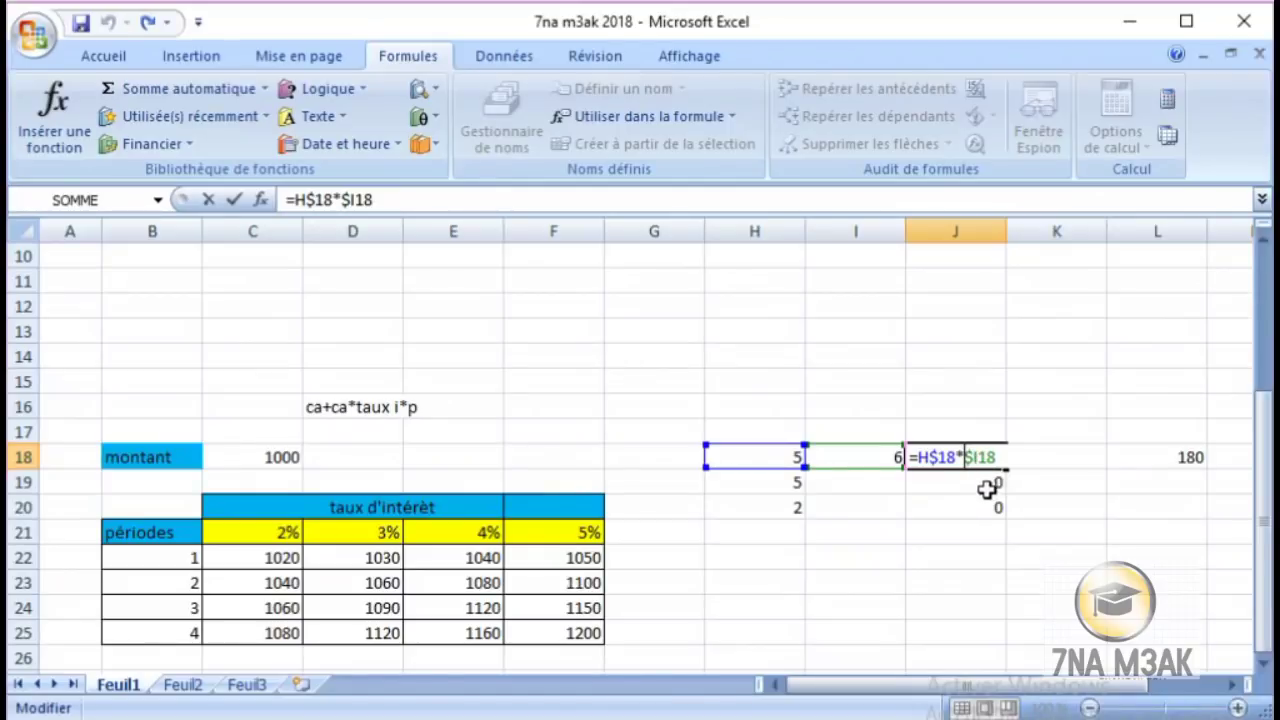
- Confirm J18 as =H$18*$I18 and open J20's formula =H$18*I20 for comparison
left_click_drag(920, 470, 888, 468)
left_click_drag(901, 469, 897, 475)
left_click(934, 505)
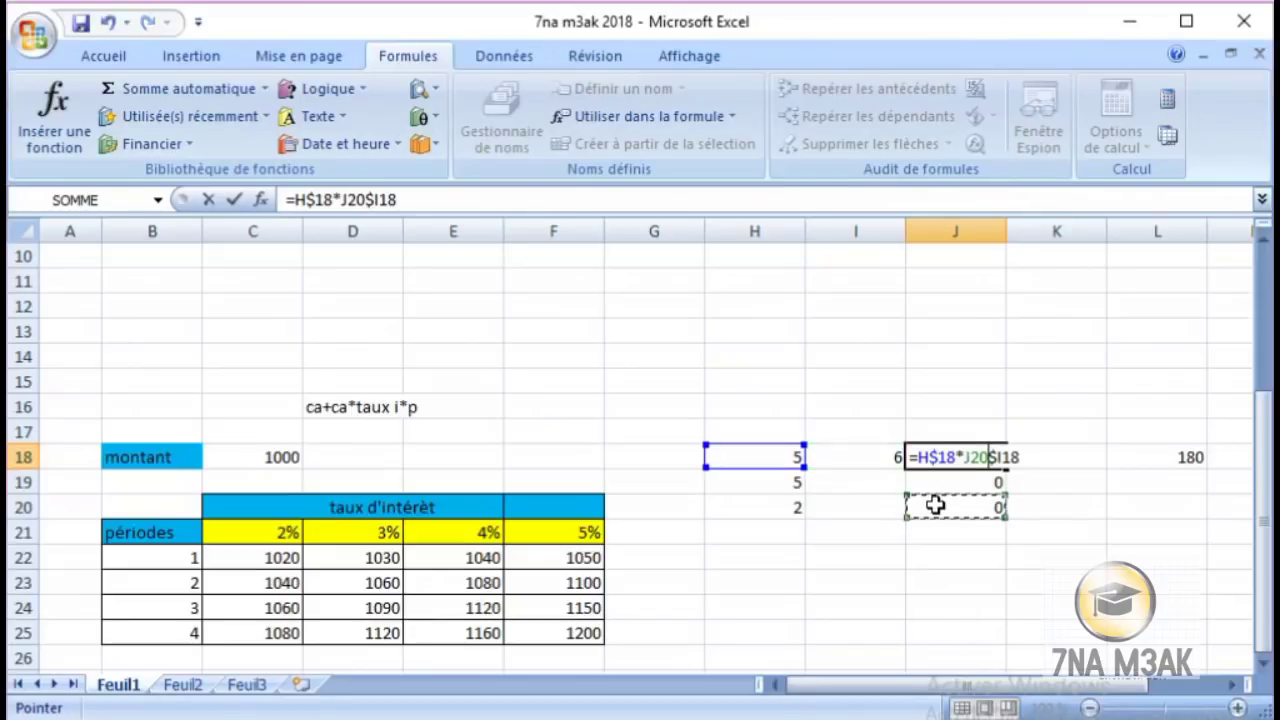
key("BackSpace")
key("BackSpace")
key("BackSpace")
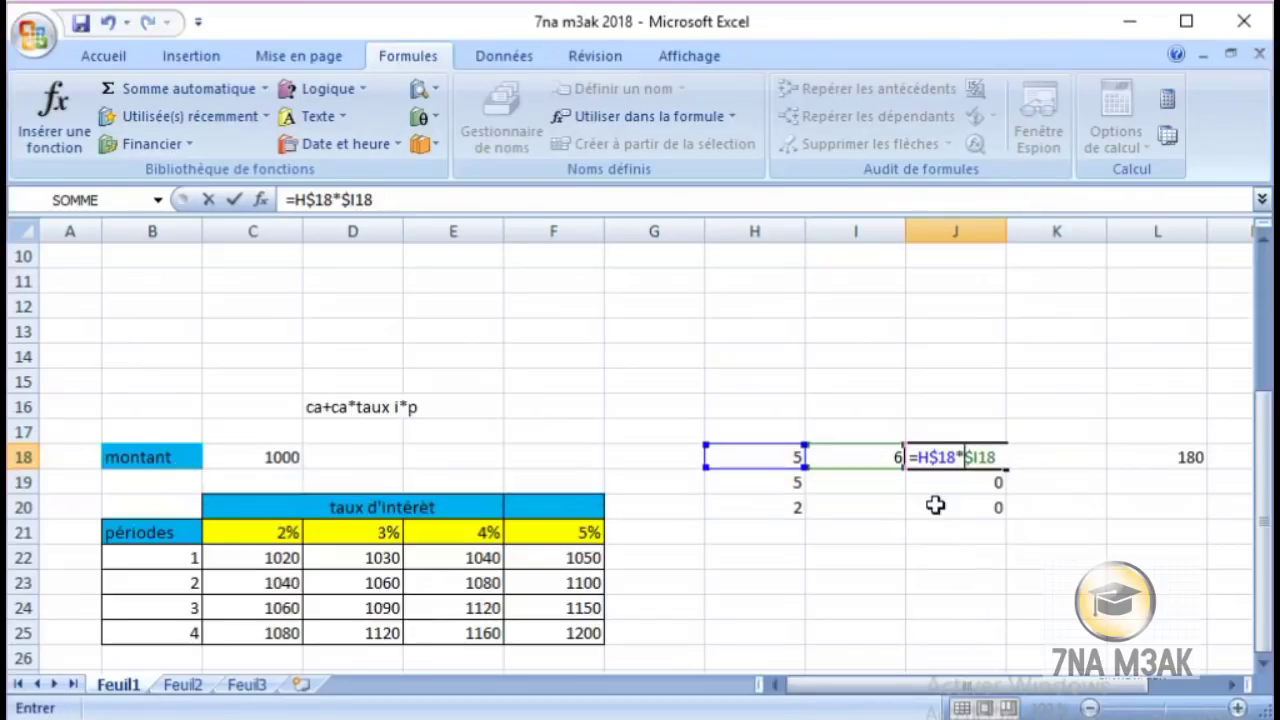
key("Return")
double_click(936, 507)
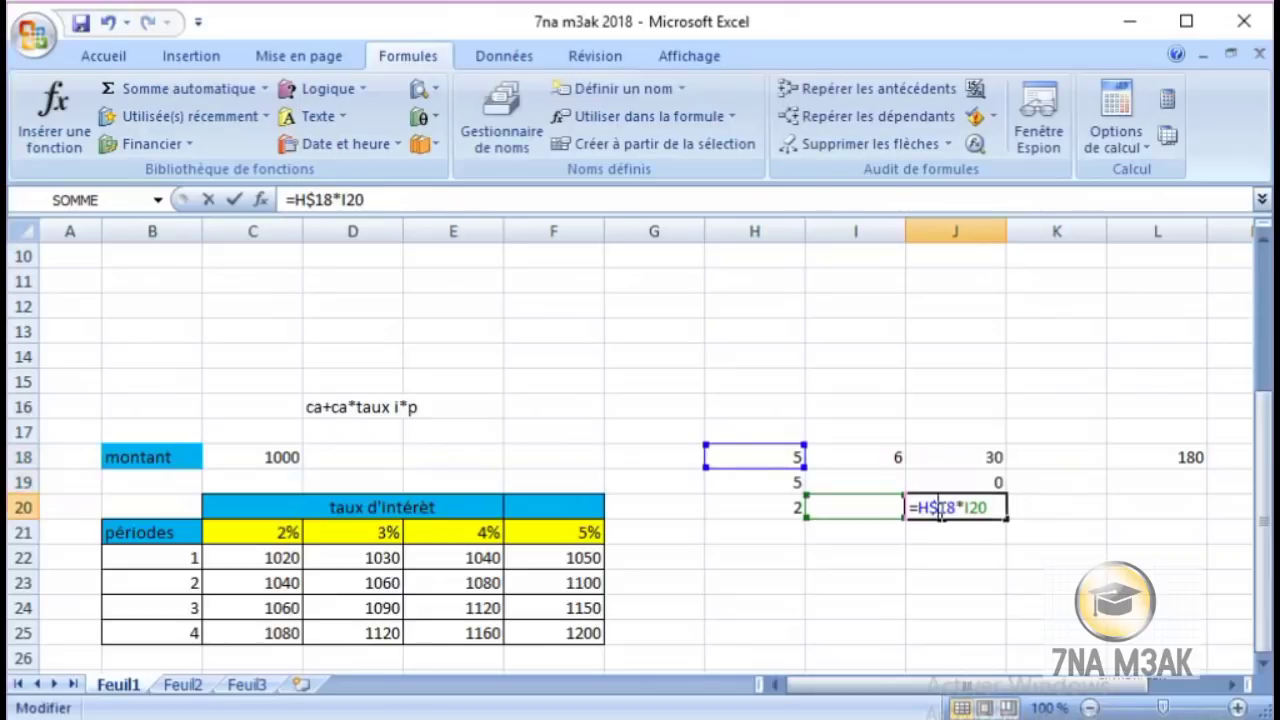